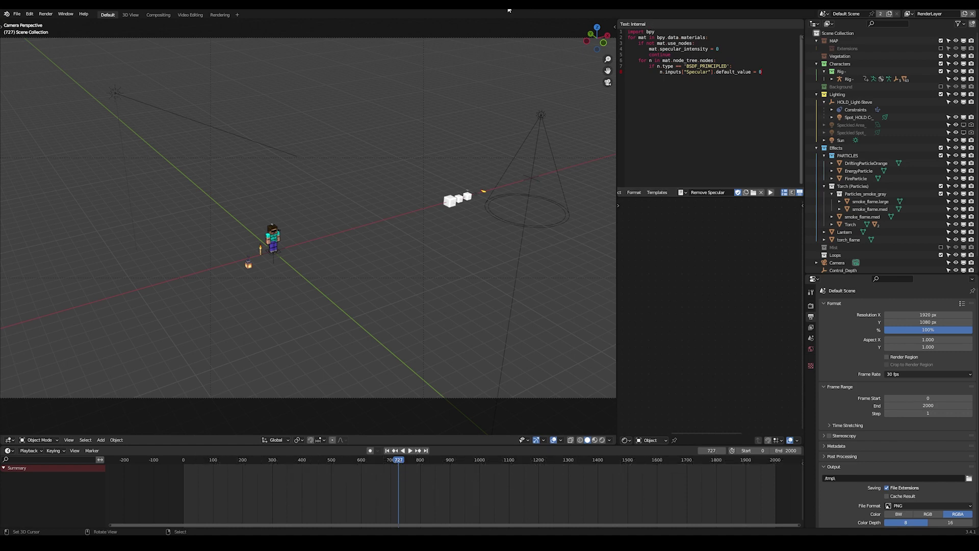
Save the current file as the default startup file
{"action": "left_click", "coordinate": [811, 306]}
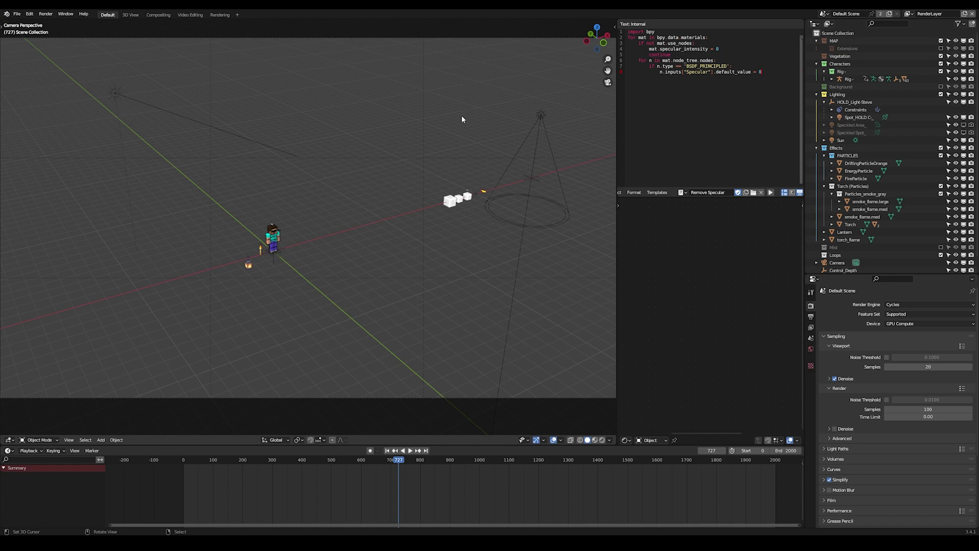
{"action": "left_click", "coordinate": [17, 14]}
{"action": "mouse_move", "coordinate": [31, 154]}
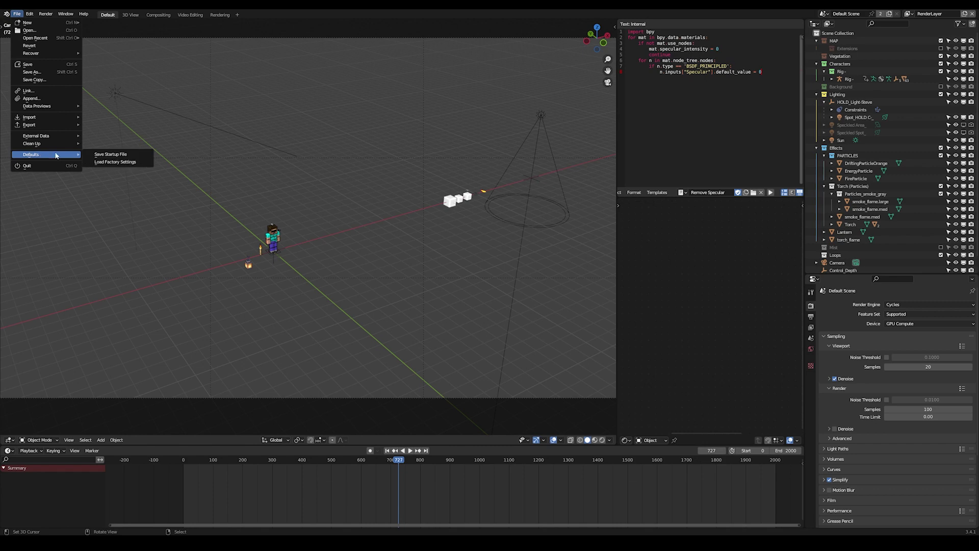
{"action": "left_click", "coordinate": [102, 153]}
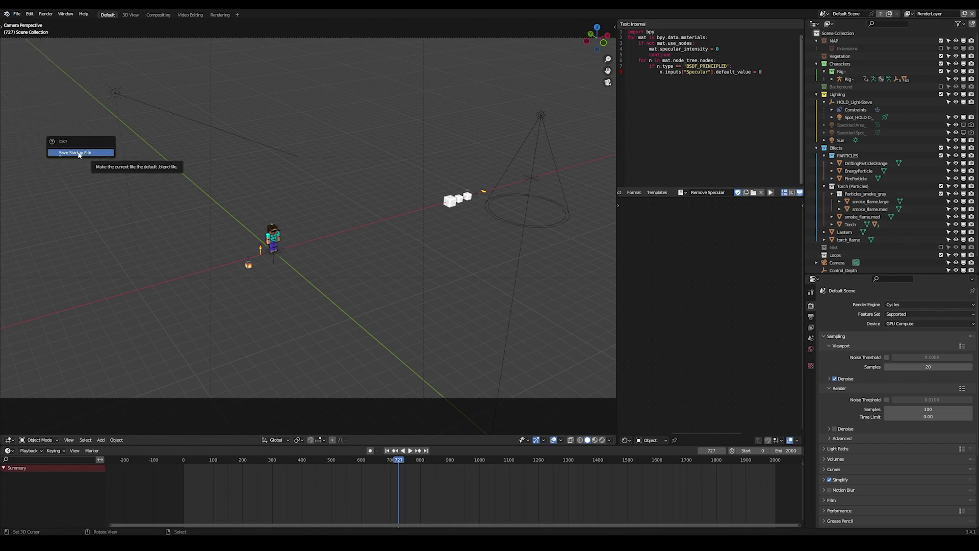
{"action": "left_click", "coordinate": [77, 153]}
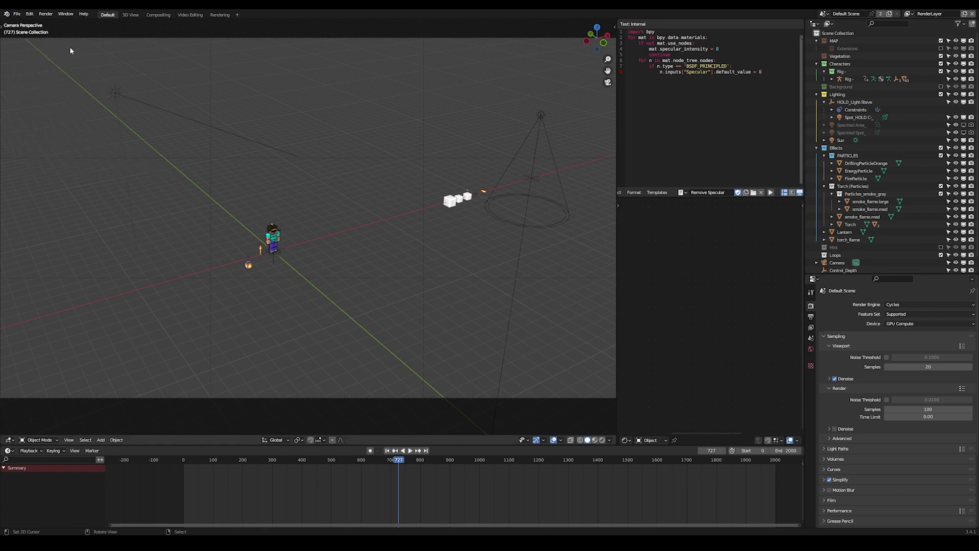
Start a new General file without saving changes to the current project
{"action": "left_click", "coordinate": [19, 15]}
{"action": "mouse_move", "coordinate": [25, 23]}
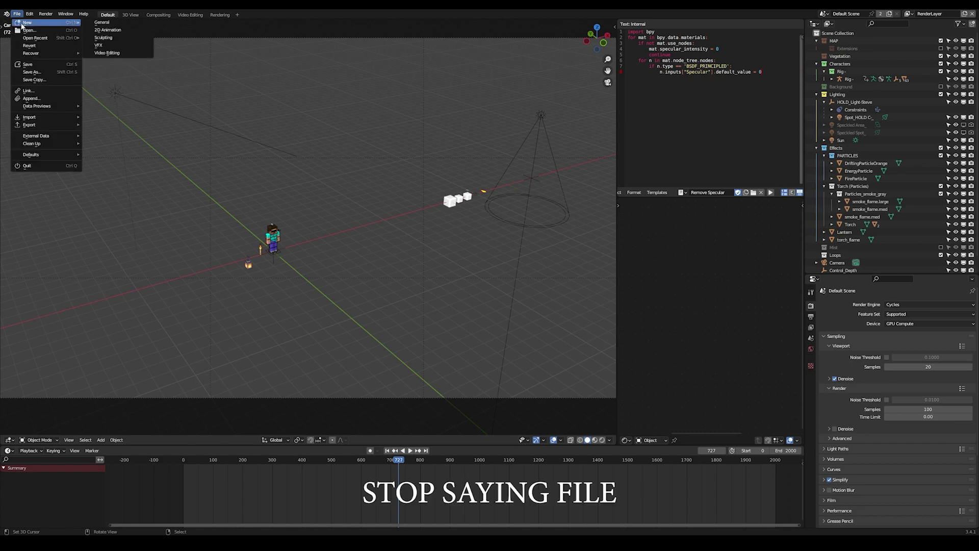
{"action": "left_click", "coordinate": [104, 22]}
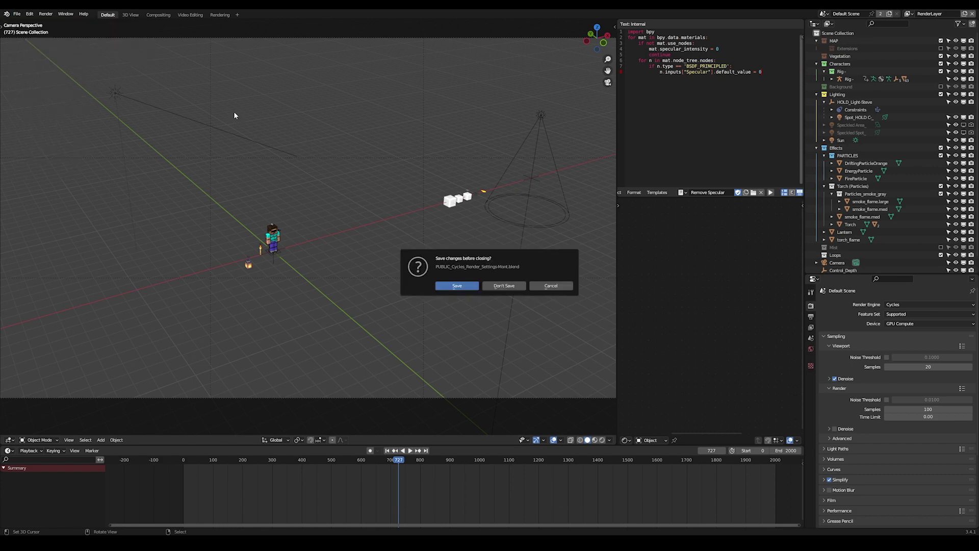
{"action": "left_click", "coordinate": [512, 285]}
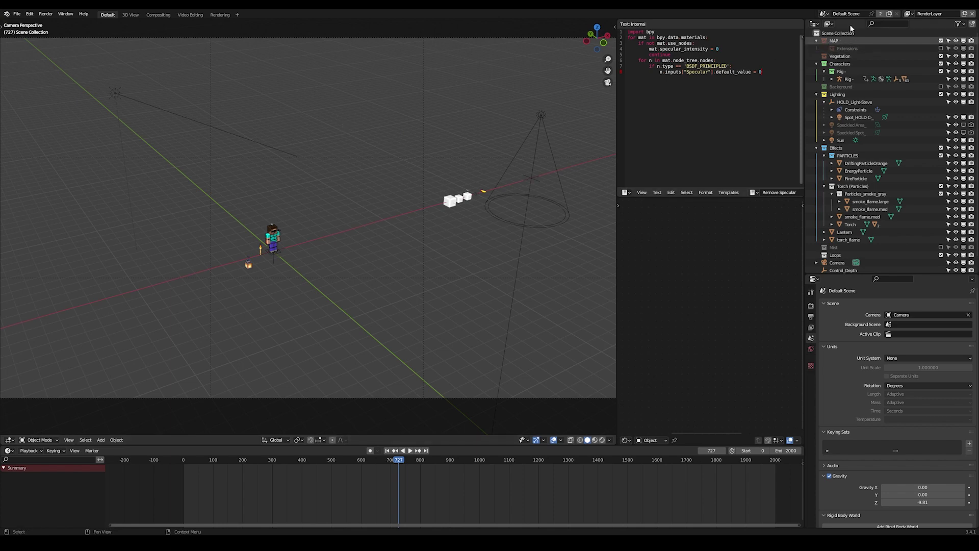
Select the MAP collection and view the MCprep world import and material tools
{"action": "left_click", "coordinate": [839, 41]}
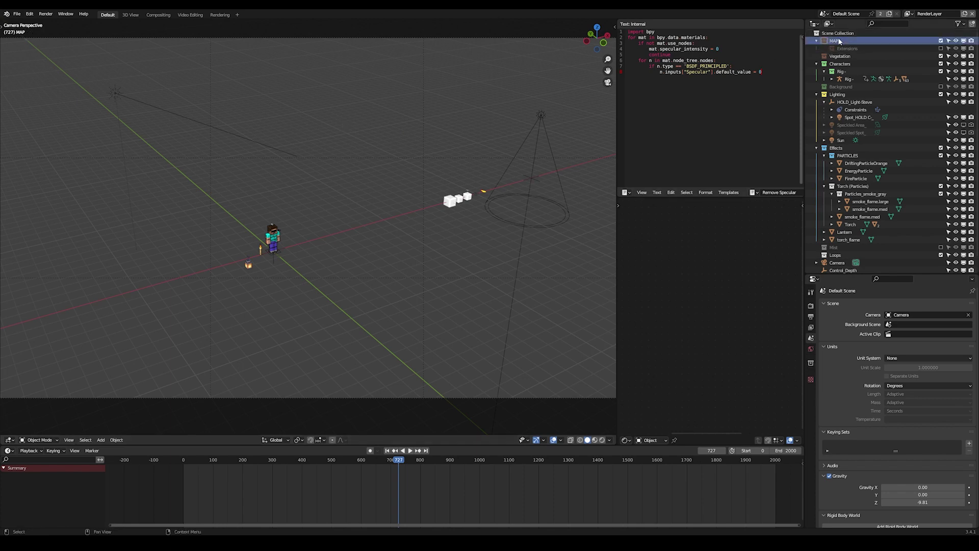
{"action": "key", "text": "n"}
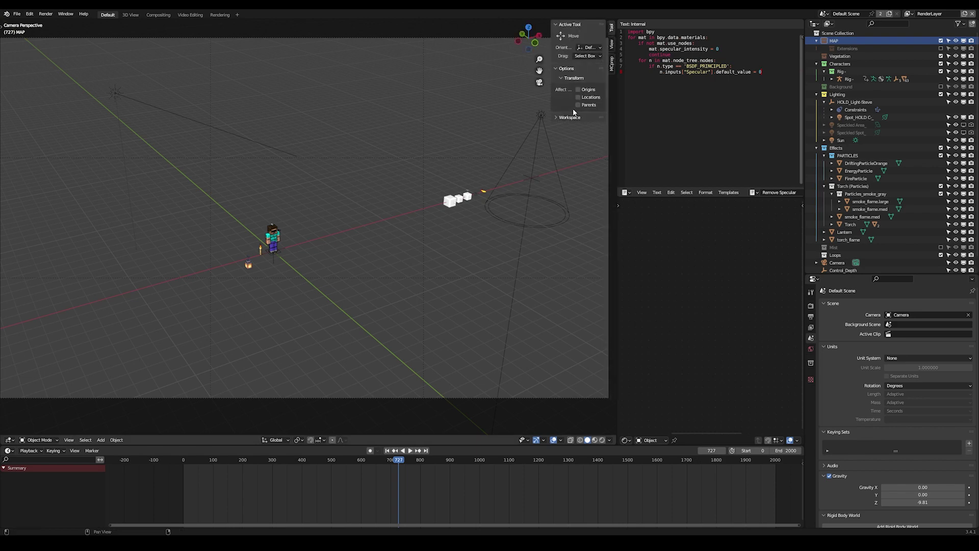
{"action": "left_click", "coordinate": [612, 63]}
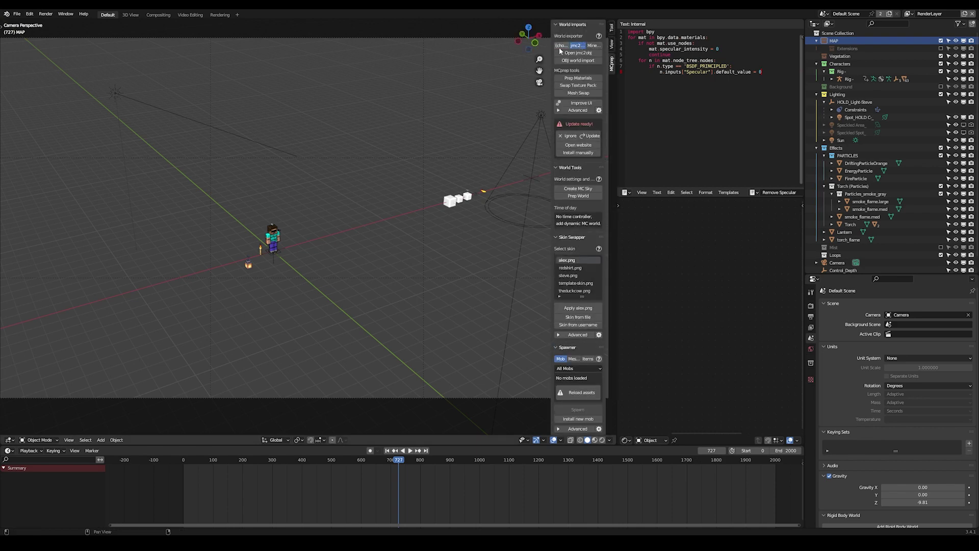
{"action": "key", "text": "n"}
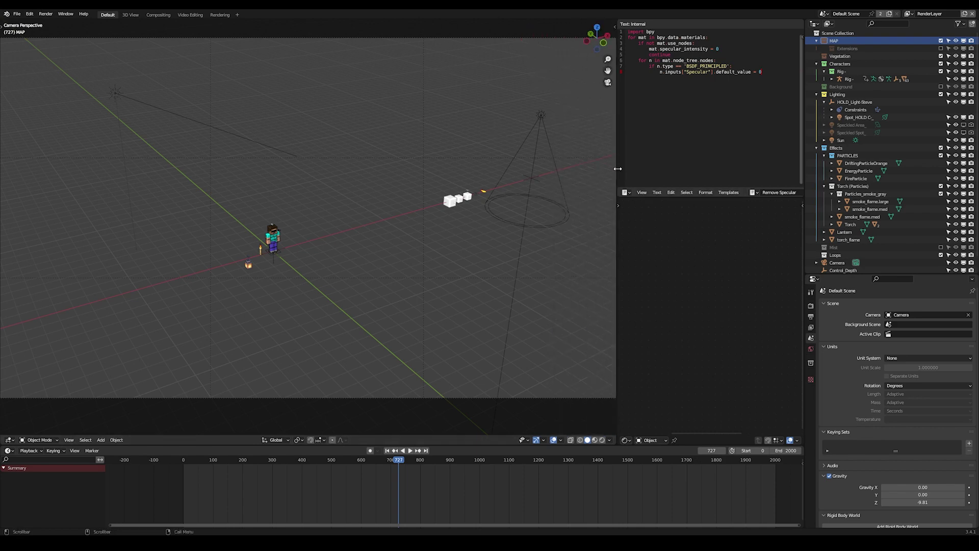
Widen the script area beside the viewport, keep it as a Text Editor and list the available scripts
{"action": "left_click_drag", "start_coordinate": [618, 169], "coordinate": [548, 168]}
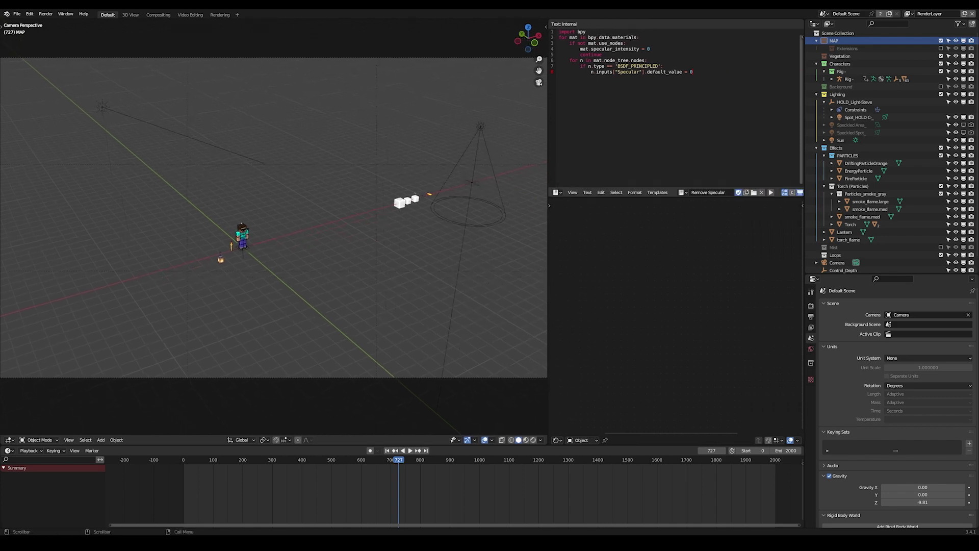
{"action": "left_click", "coordinate": [558, 193]}
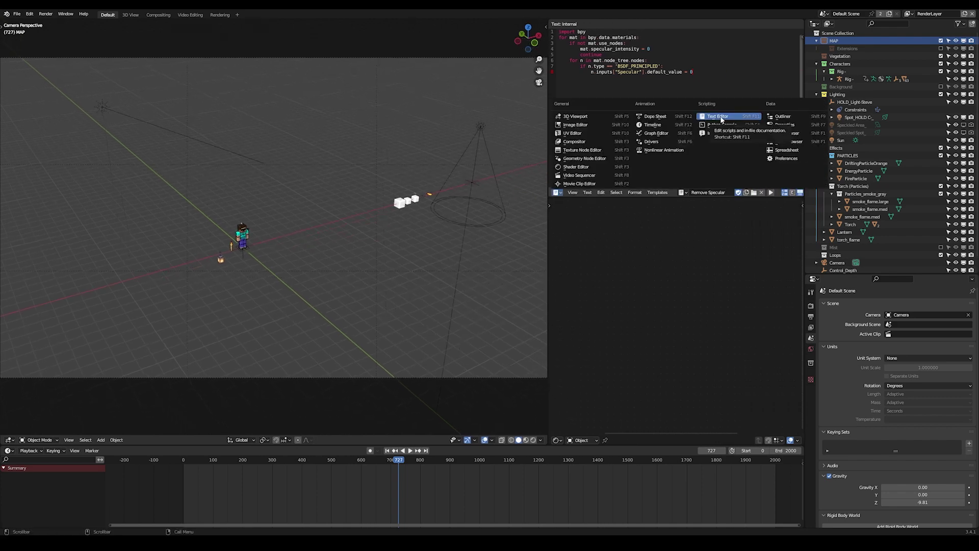
{"action": "left_click", "coordinate": [712, 118]}
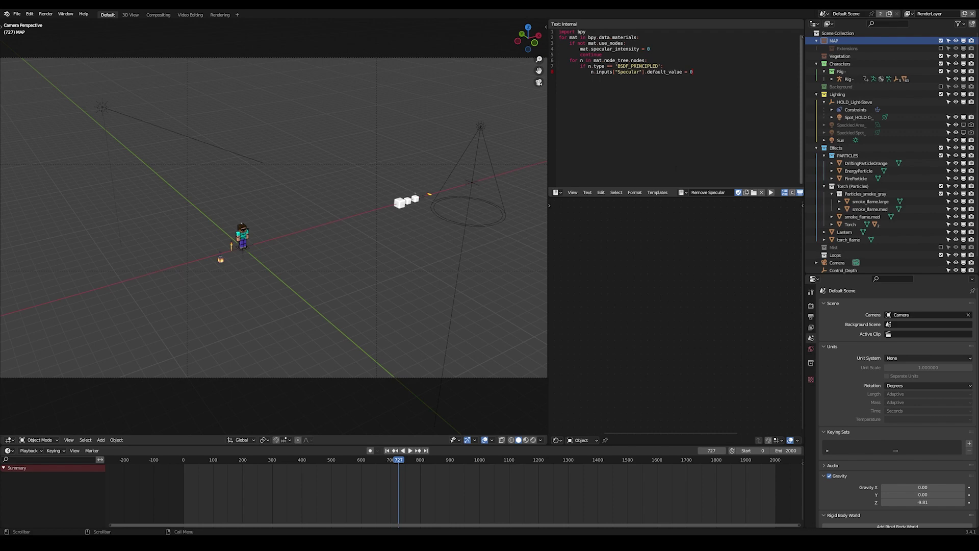
{"action": "scroll", "coordinate": [682, 194], "scroll_direction": "down", "scroll_amount": 1}
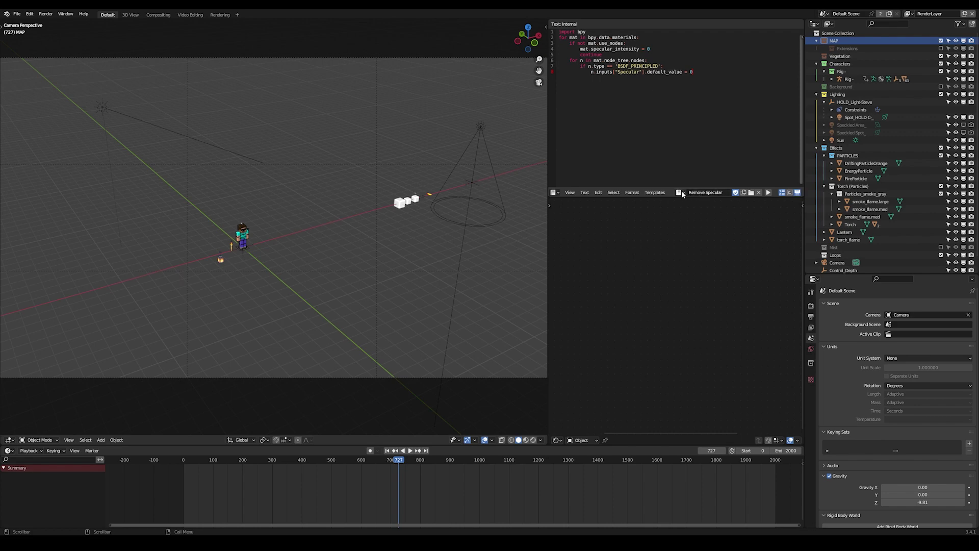
{"action": "left_click", "coordinate": [682, 193]}
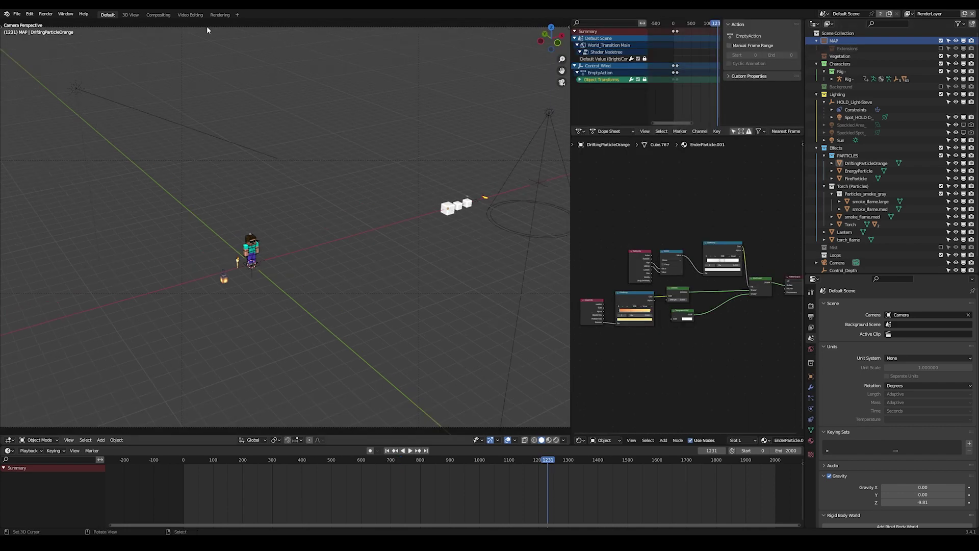
Import the MAP_DEValley world into the MAP collection and prep its materials with MCprep in the Specular pack format
{"action": "left_click", "coordinate": [17, 15]}
{"action": "mouse_move", "coordinate": [44, 114]}
{"action": "left_click", "coordinate": [132, 147]}
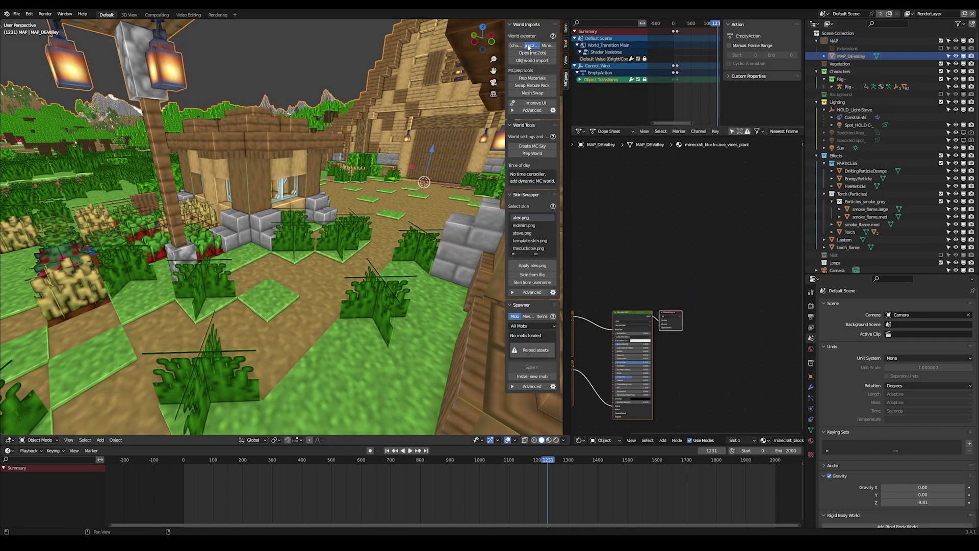
{"action": "left_click", "coordinate": [533, 79]}
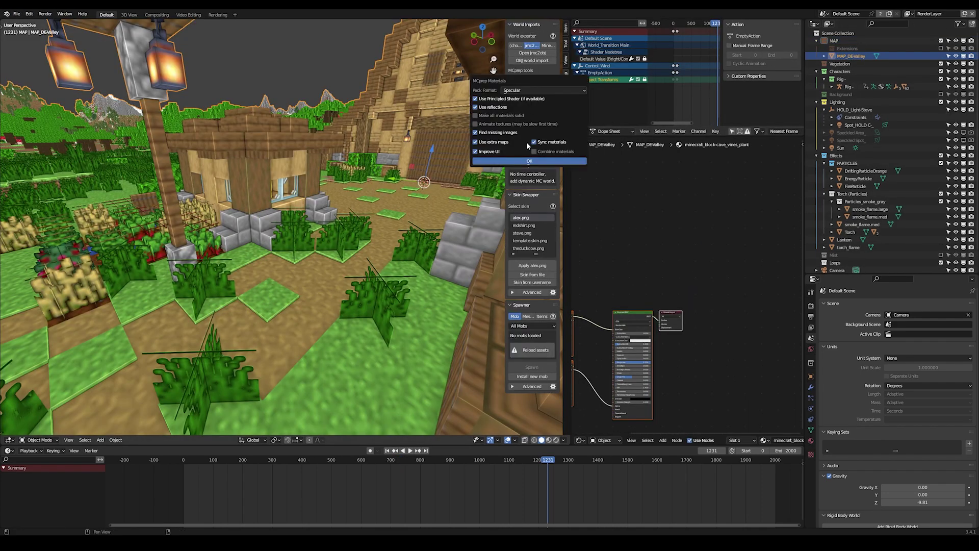
{"action": "left_click", "coordinate": [530, 161]}
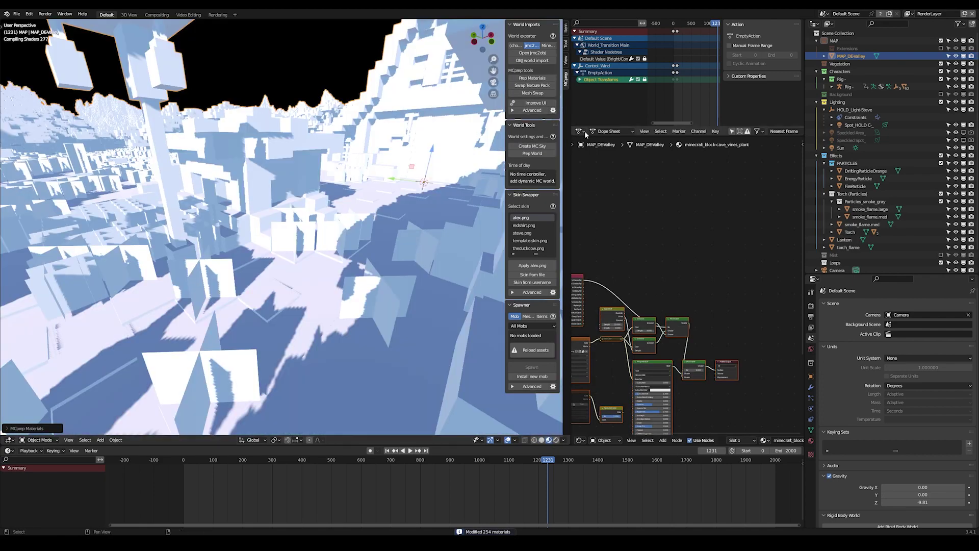
Change the Dope Sheet area to a Text Editor and run the Remove Specular script
{"action": "left_click", "coordinate": [579, 131]}
{"action": "left_click", "coordinate": [739, 55]}
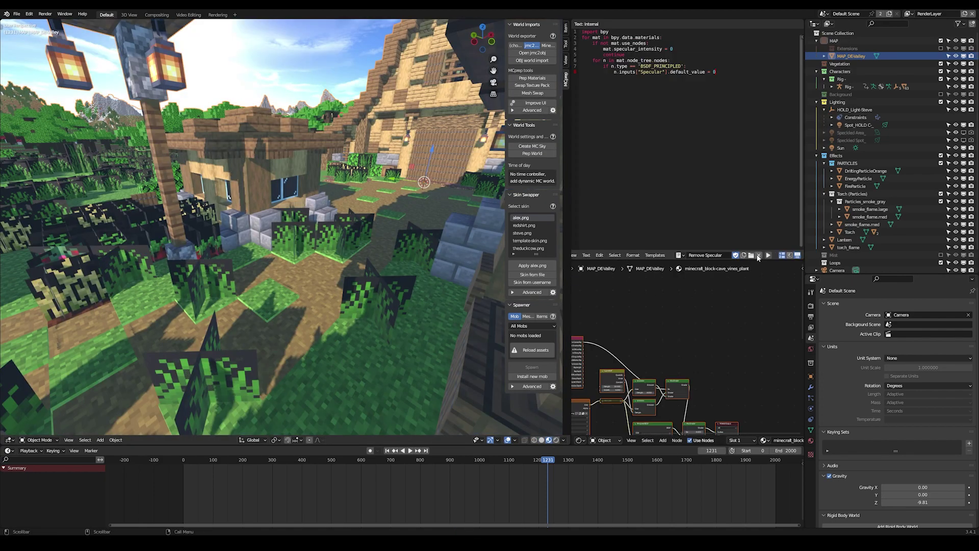
{"action": "left_click", "coordinate": [769, 255]}
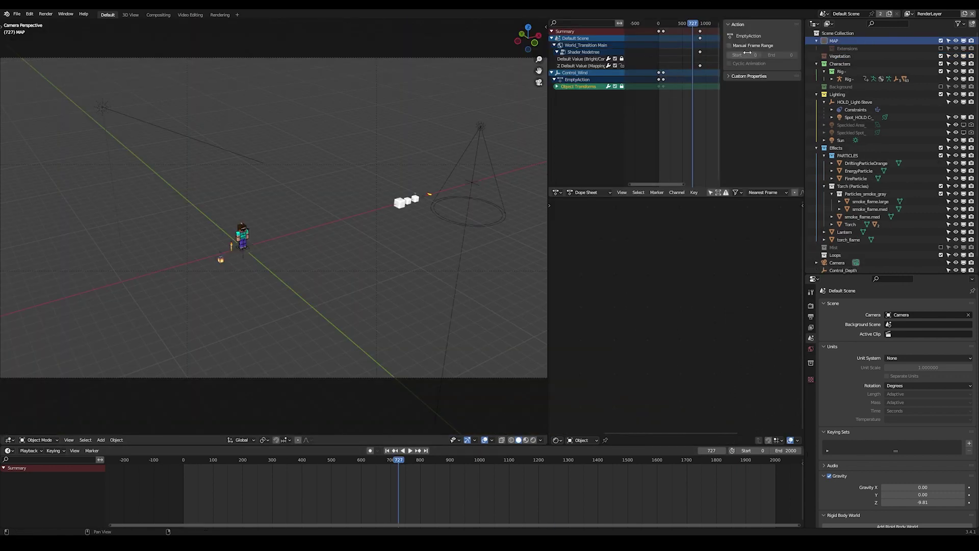
Toggle the Extensions collection inside MAP on and back off in the view layer
{"action": "left_click", "coordinate": [830, 40]}
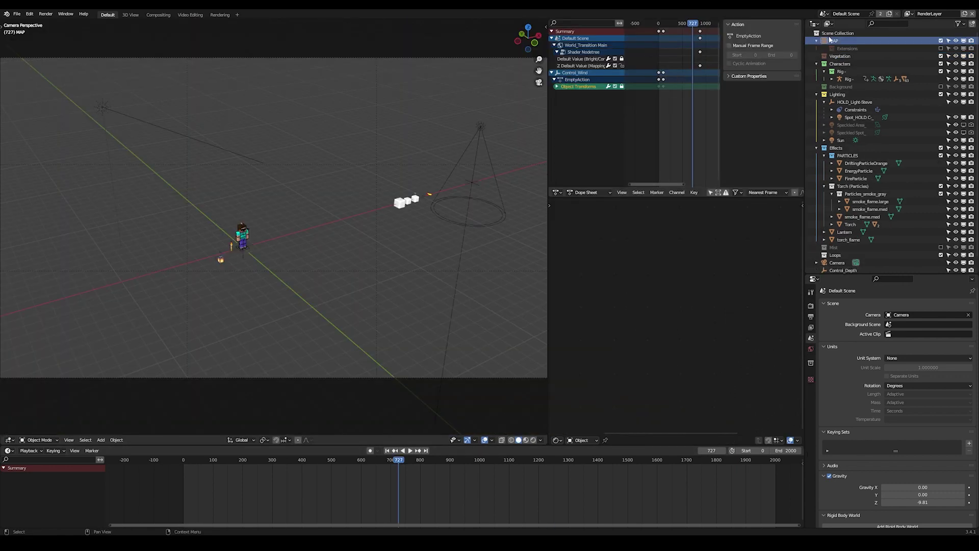
{"action": "scroll", "coordinate": [836, 41], "scroll_direction": "down", "scroll_amount": 1}
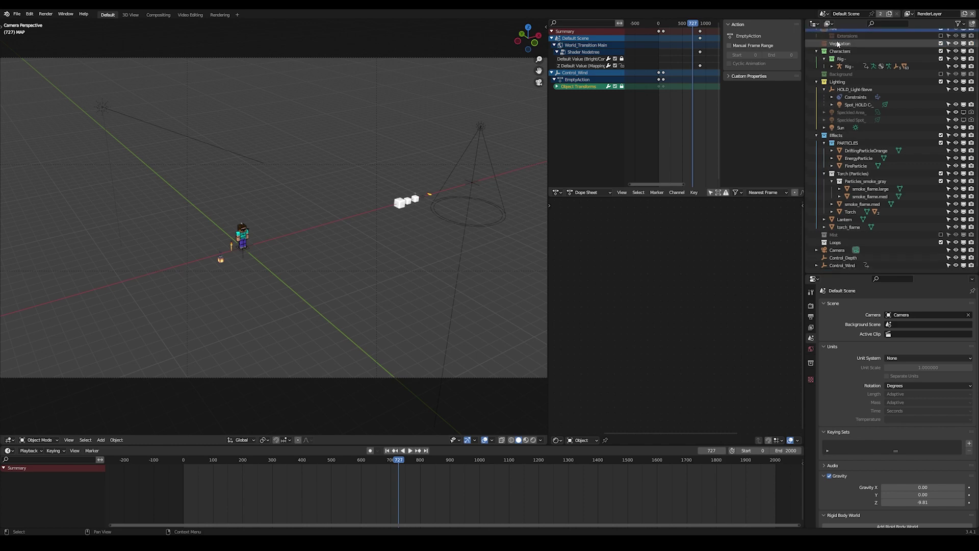
{"action": "scroll", "coordinate": [849, 46], "scroll_direction": "up", "scroll_amount": 1}
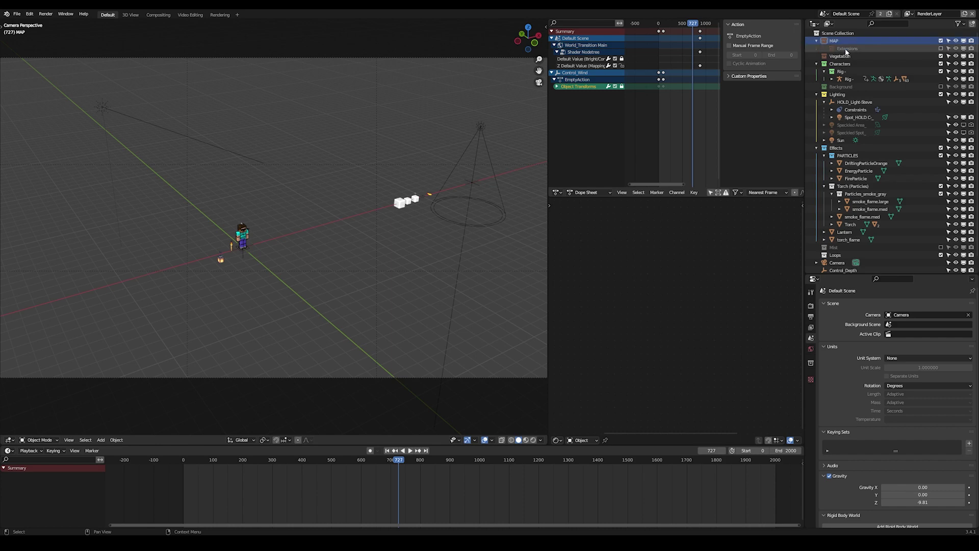
{"action": "left_click", "coordinate": [846, 49]}
{"action": "left_click", "coordinate": [941, 49]}
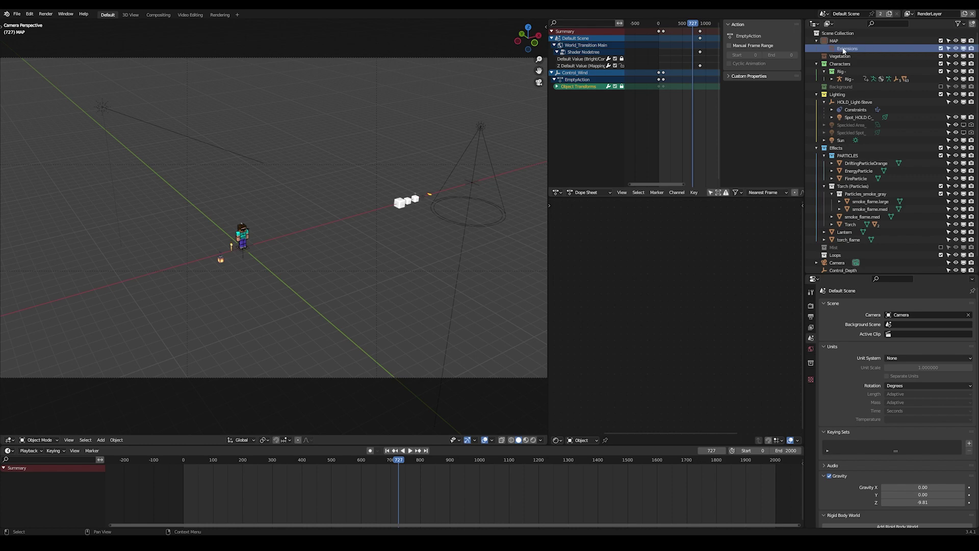
{"action": "left_click", "coordinate": [941, 48]}
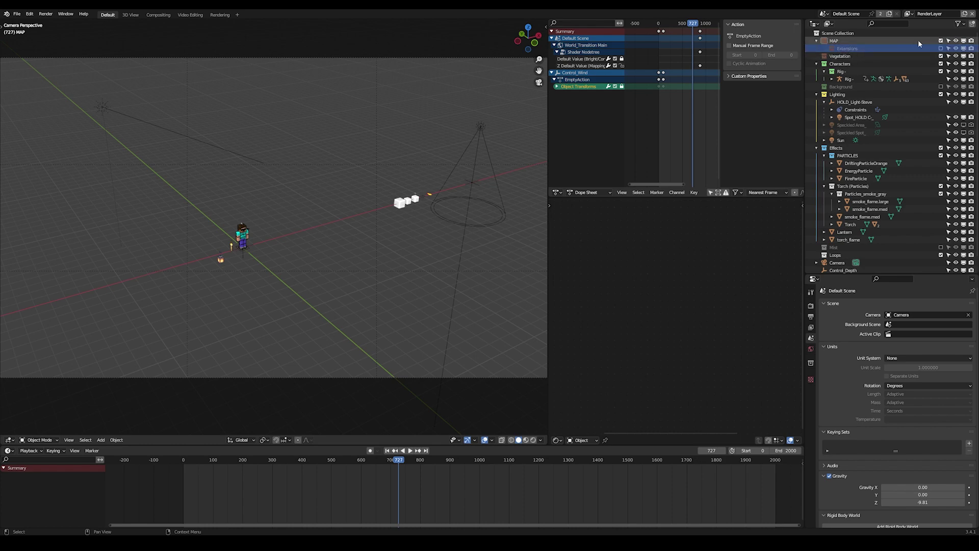
Exclude the Vegetation collection from the view layer and include it again
{"action": "left_click", "coordinate": [844, 57]}
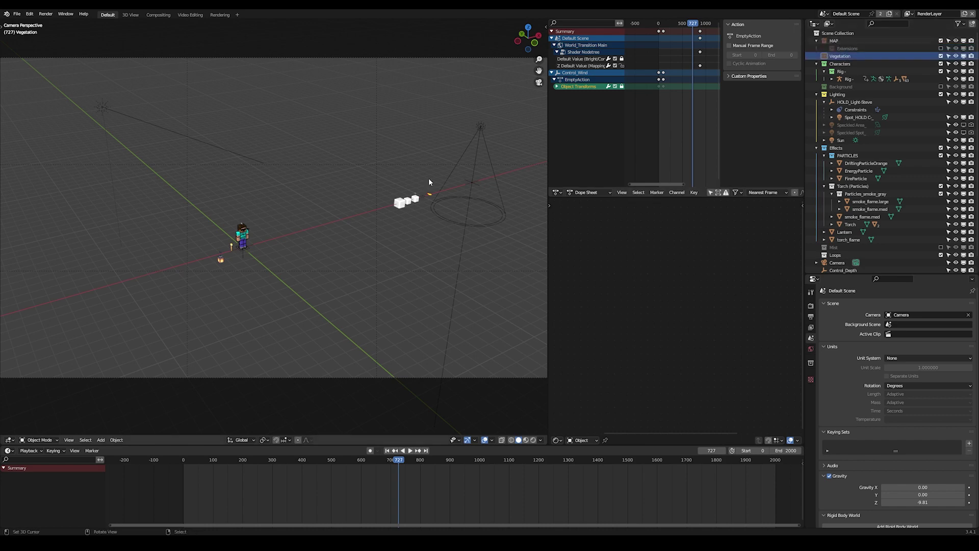
{"action": "left_click", "coordinate": [942, 56]}
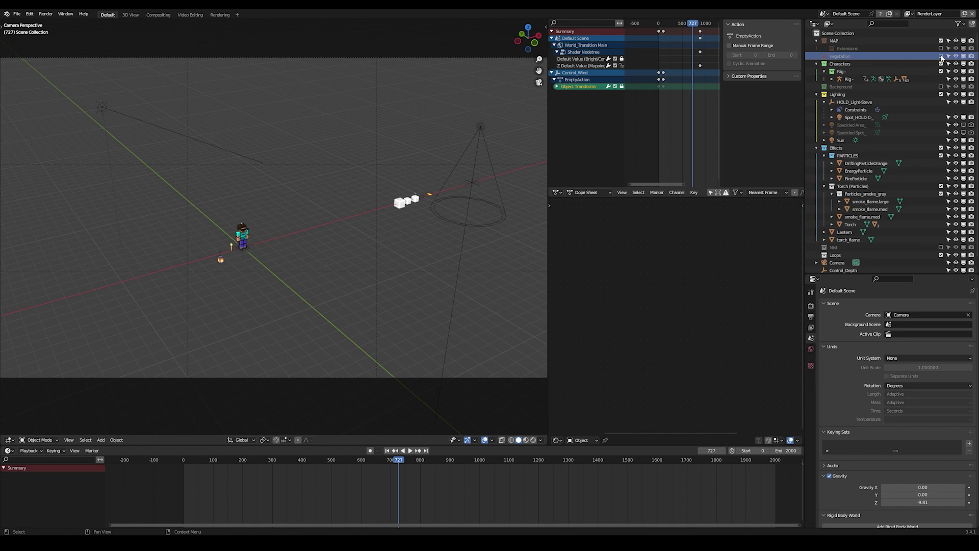
{"action": "left_click", "coordinate": [941, 56]}
Try renaming the character rig object to "Rig - Steve" and undo the rename
{"action": "left_click", "coordinate": [848, 80]}
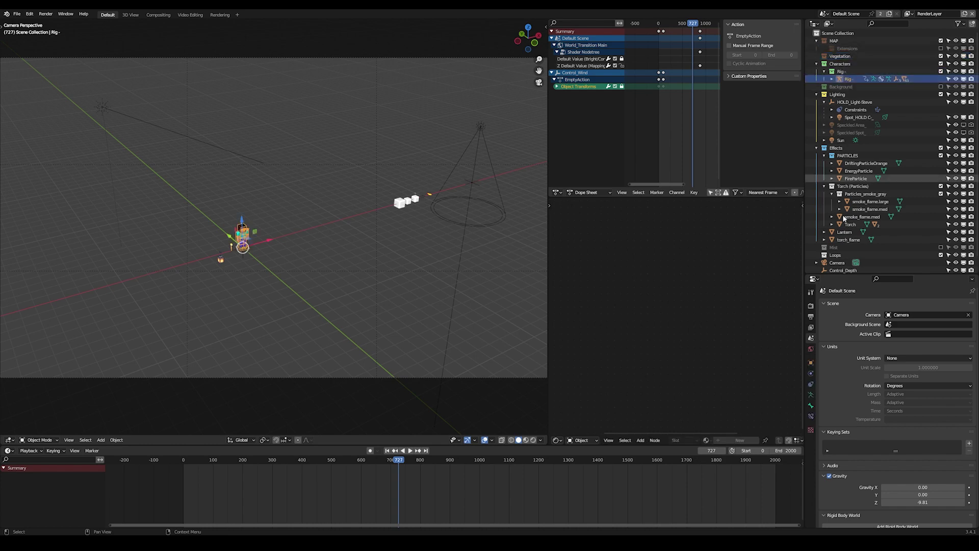
{"action": "left_click", "coordinate": [811, 363]}
{"action": "left_click", "coordinate": [857, 304]}
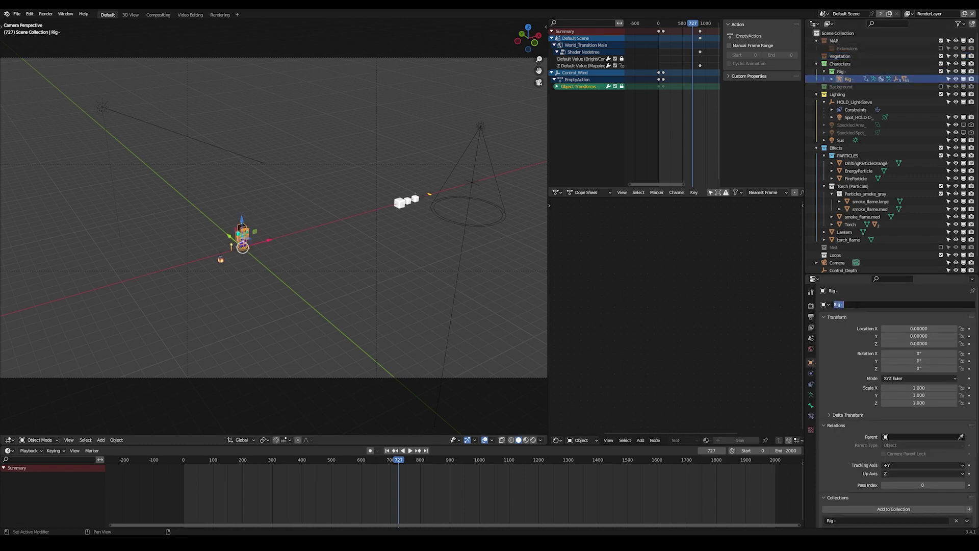
{"action": "key", "text": "End"}
{"action": "type", "text": "Steve"}
{"action": "key", "text": "Return"}
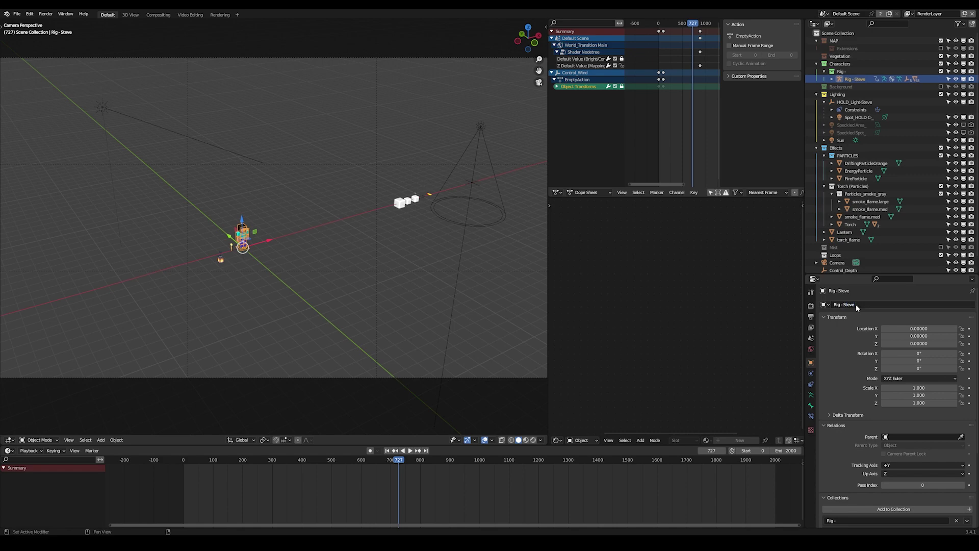
{"action": "key", "text": "ctrl+z"}
{"action": "key", "text": "ctrl+z"}
Include the Background collection in the view layer and exclude it again
{"action": "left_click", "coordinate": [848, 87]}
{"action": "left_click", "coordinate": [941, 87]}
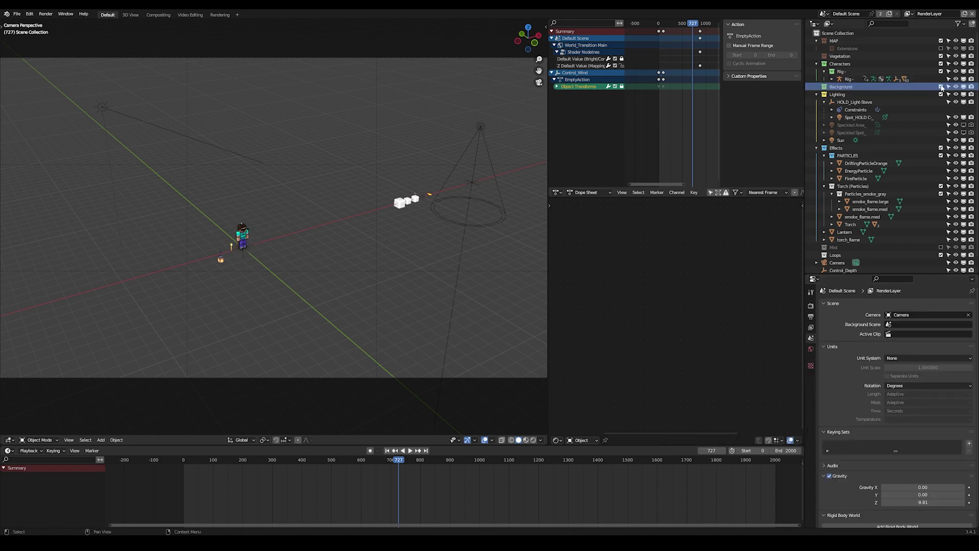
{"action": "left_click", "coordinate": [842, 87]}
{"action": "left_click", "coordinate": [942, 87]}
Inspect the Sun light in the Lighting collection, including its colour, strength and angle settings
{"action": "left_click", "coordinate": [841, 95]}
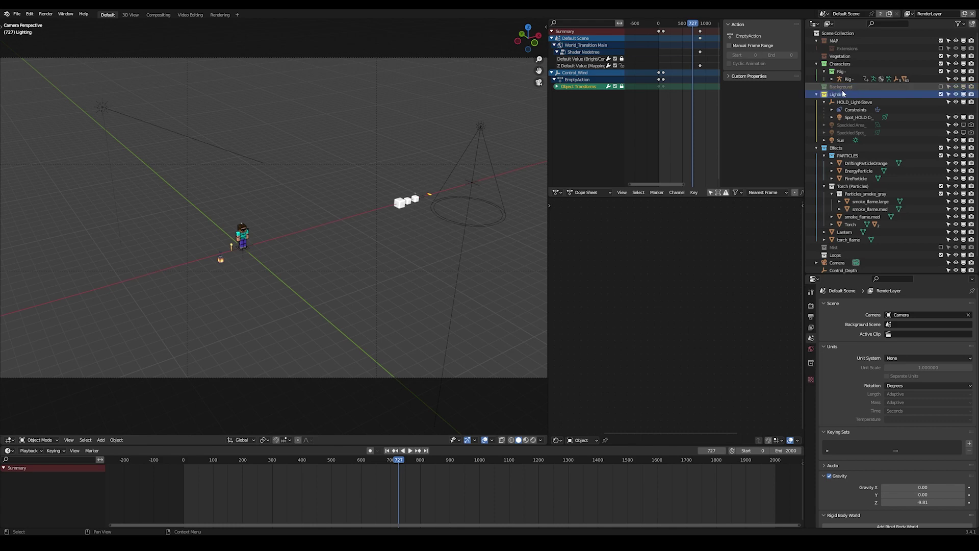
{"action": "left_click", "coordinate": [841, 140]}
{"action": "left_click", "coordinate": [811, 377]}
{"action": "left_click", "coordinate": [811, 408]}
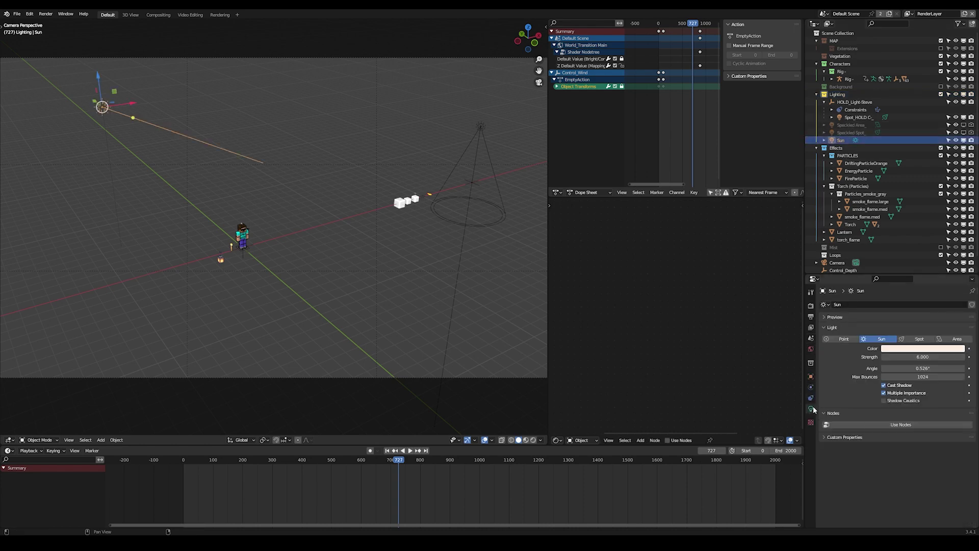
{"action": "left_click", "coordinate": [915, 349]}
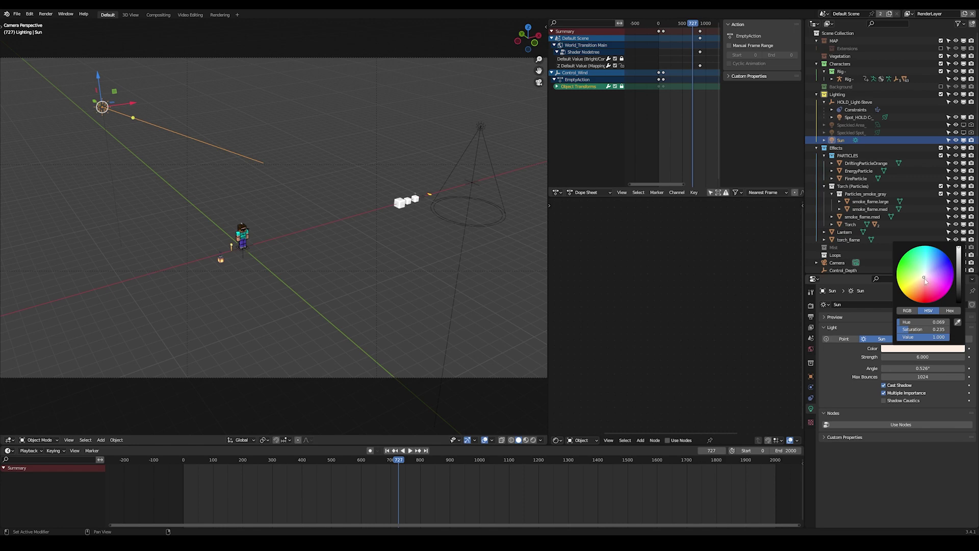
Set the character rig as the target of the Copy Location constraint on the HOLD_Light-Steve empty
{"action": "left_click", "coordinate": [842, 102]}
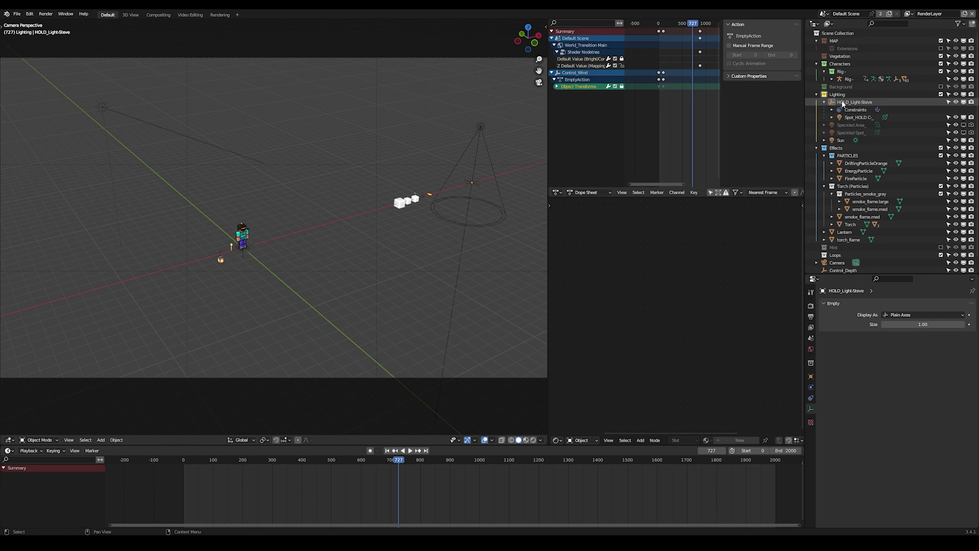
{"action": "left_click", "coordinate": [842, 103]}
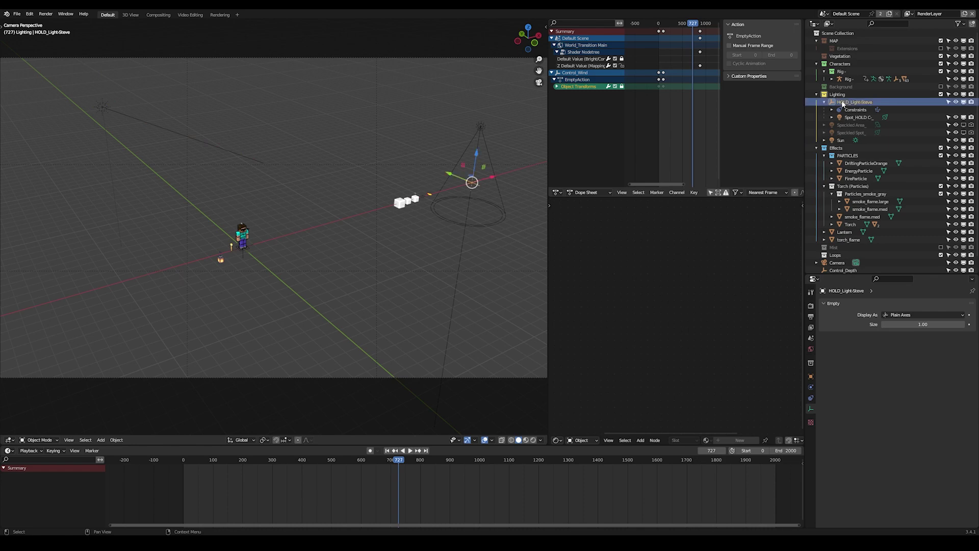
{"action": "left_click", "coordinate": [811, 398]}
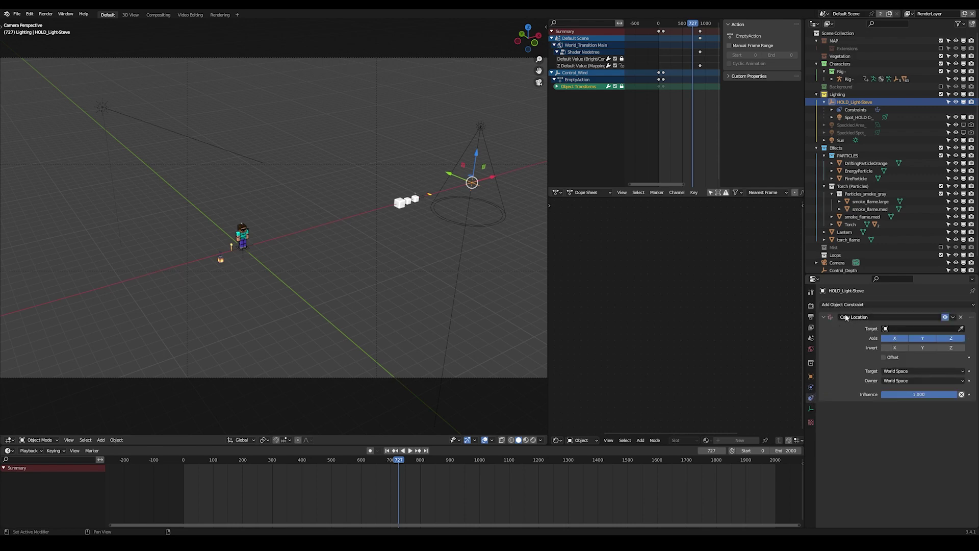
{"action": "left_click", "coordinate": [962, 330]}
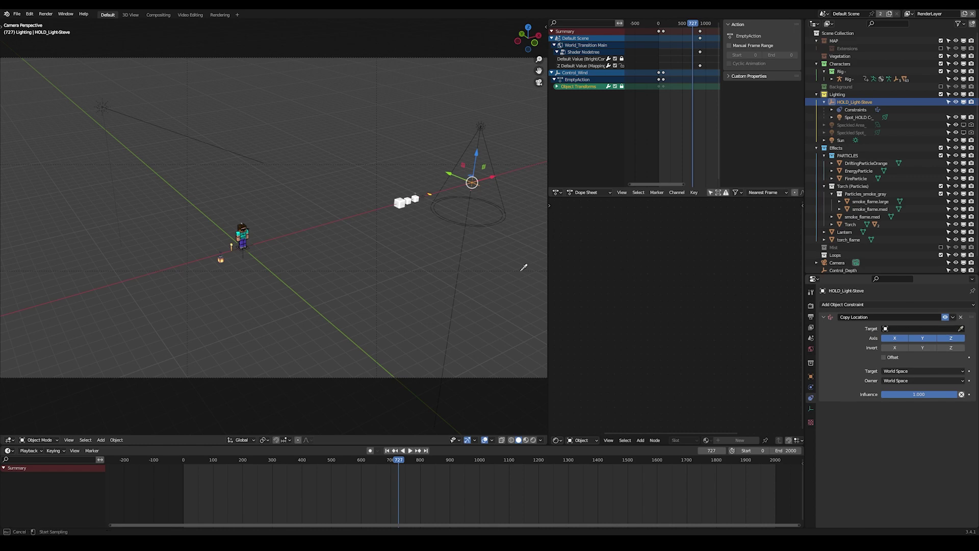
{"action": "left_click", "coordinate": [244, 232]}
Set the Copy Location constraint's bone to Torso
{"action": "left_click", "coordinate": [908, 338]}
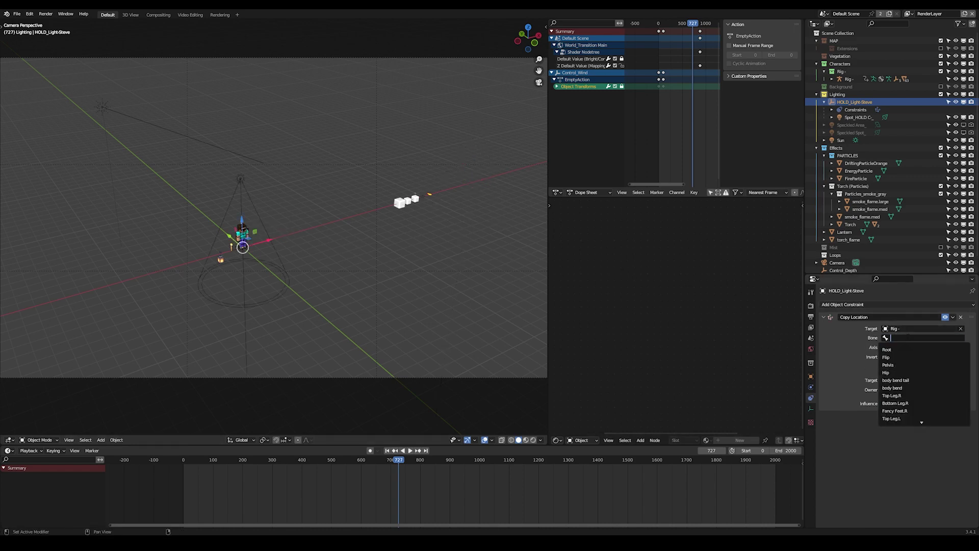
{"action": "type", "text": "flip"}
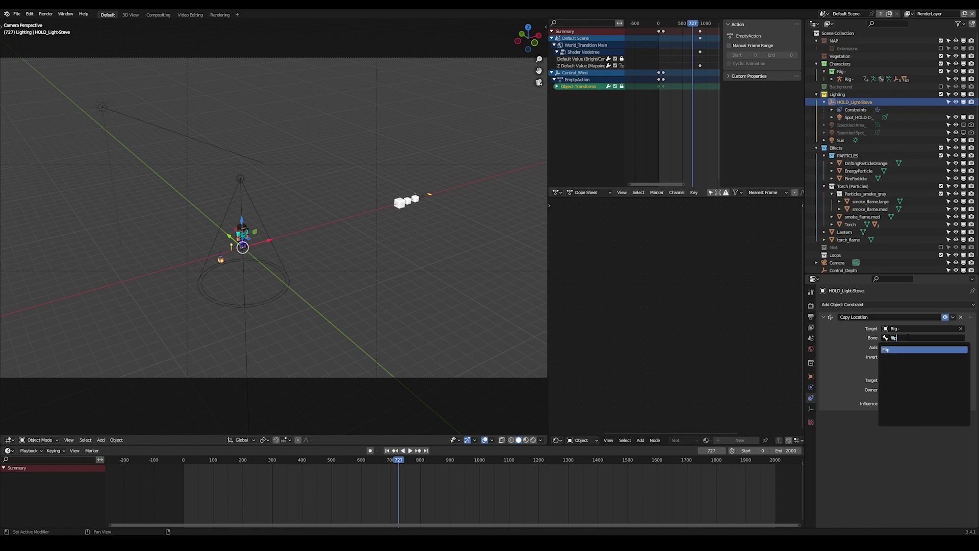
{"action": "key", "text": "BackSpace"}
{"action": "key", "text": "BackSpace"}
{"action": "key", "text": "BackSpace"}
{"action": "key", "text": "BackSpace"}
{"action": "type", "text": "tor"}
{"action": "key", "text": "Return"}
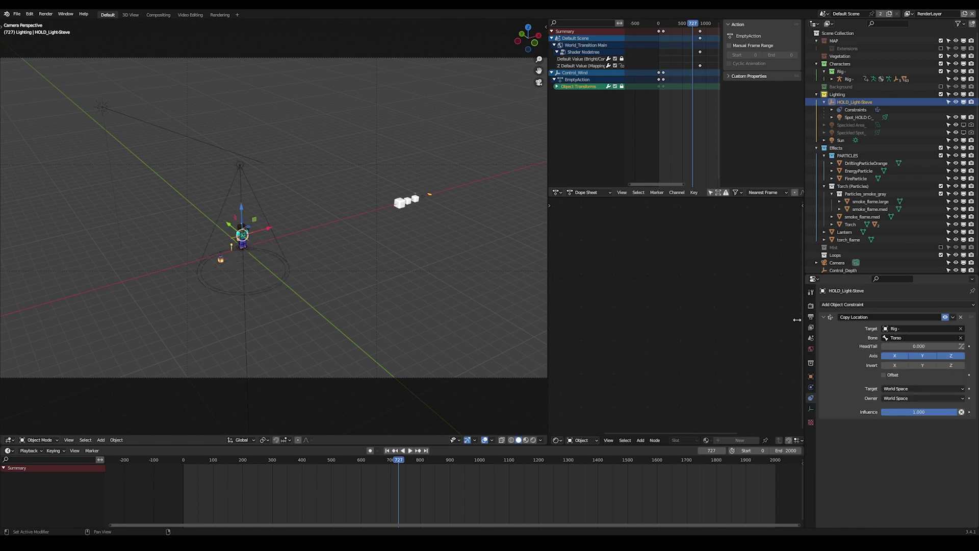
Rotate the HOLD_Light-Steve empty freely so its spot light swings around to the character's side
{"action": "scroll", "coordinate": [204, 236], "scroll_direction": "up", "scroll_amount": 1}
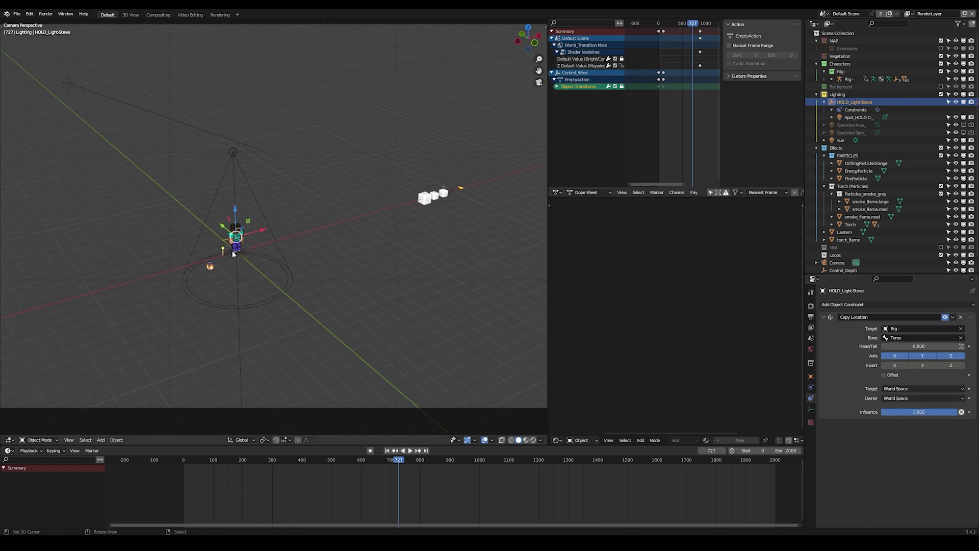
{"action": "scroll", "coordinate": [233, 254], "scroll_direction": "up", "scroll_amount": 2}
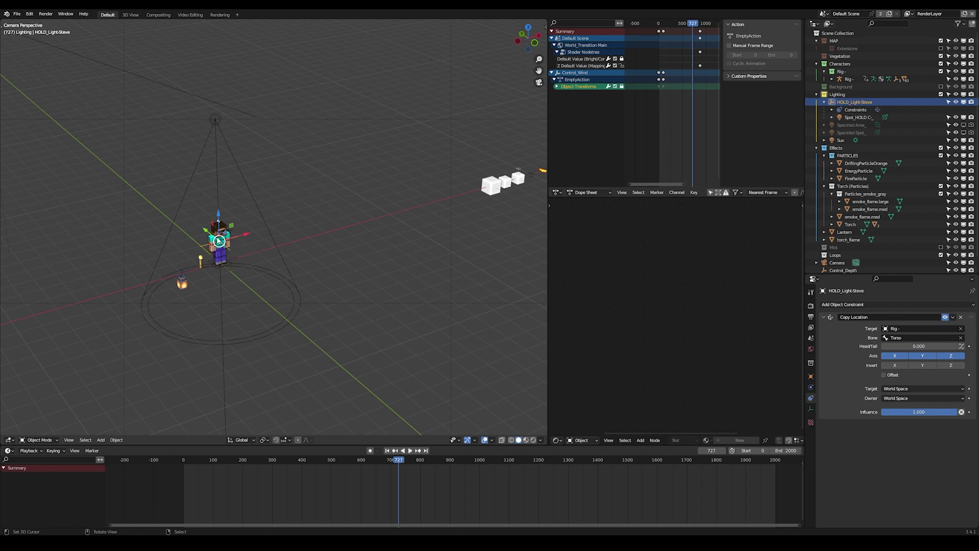
{"action": "scroll", "coordinate": [218, 241], "scroll_direction": "up", "scroll_amount": 2}
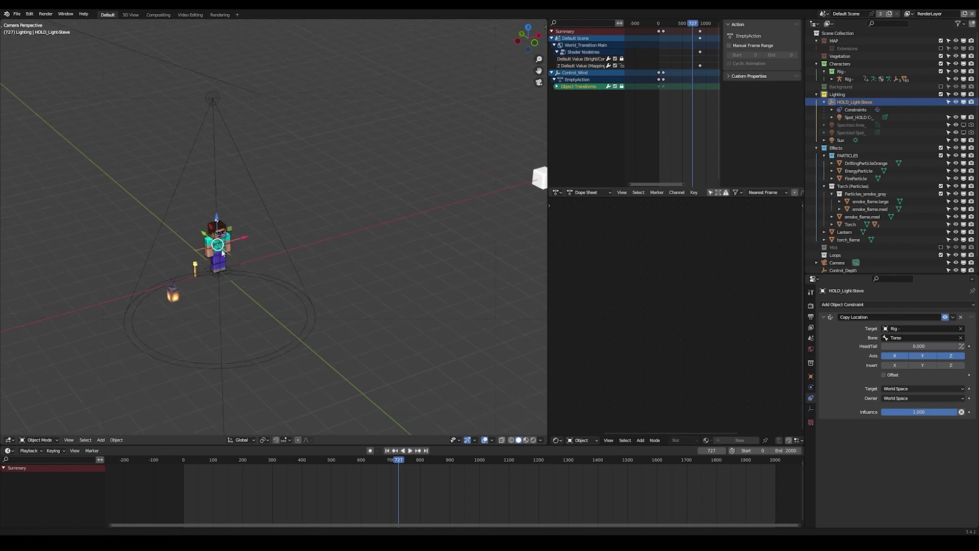
{"action": "key", "text": "r"}
{"action": "key", "text": "r"}
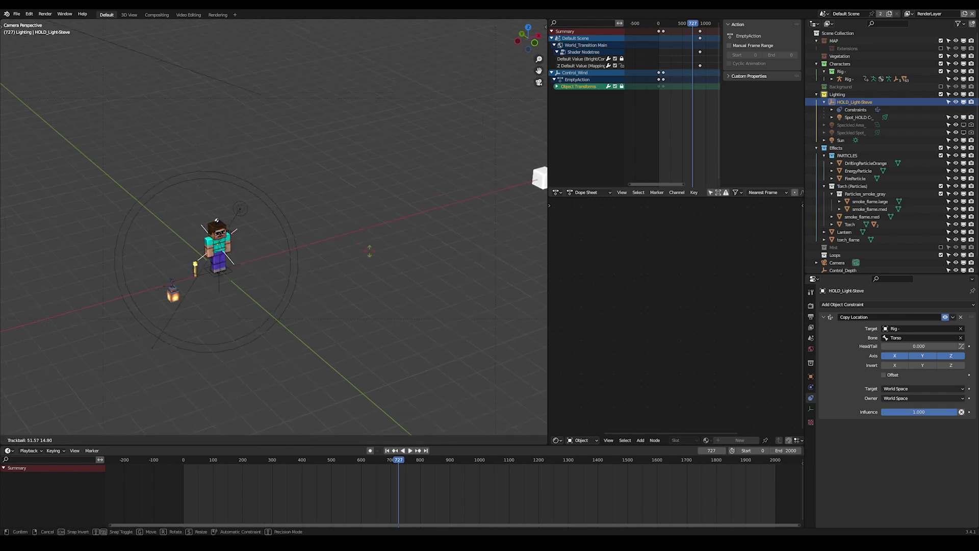
{"action": "left_click", "coordinate": [383, 261]}
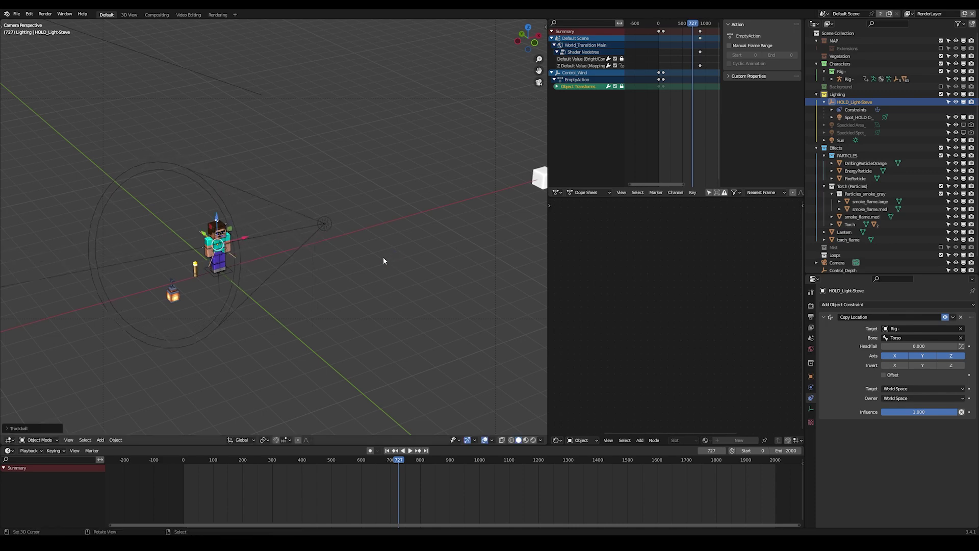
Try moving the character rig's root bone in Pose Mode and rotating it about the global Z axis
{"action": "left_click", "coordinate": [229, 272]}
{"action": "key", "text": "ctrl+Tab"}
{"action": "key", "text": "KP_0"}
{"action": "key", "text": "g"}
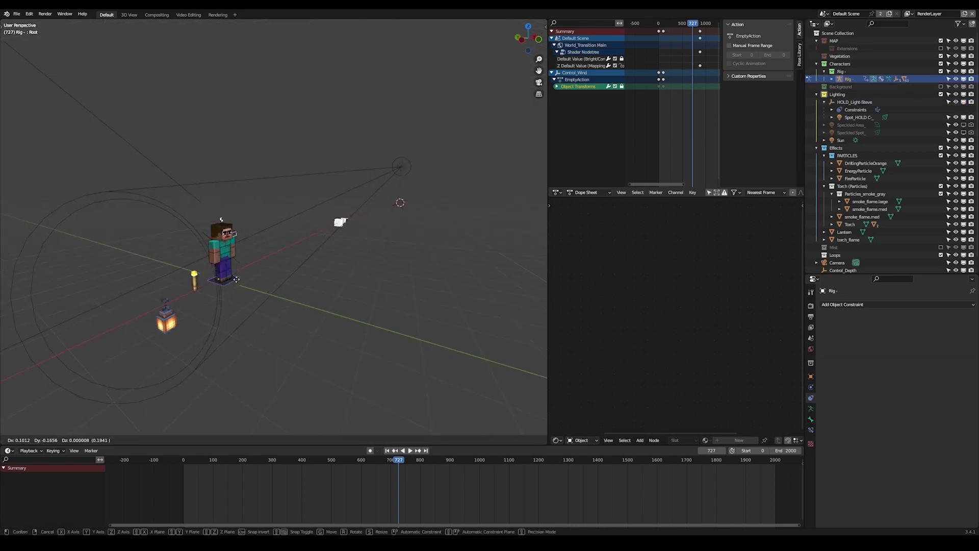
{"action": "key", "text": "r"}
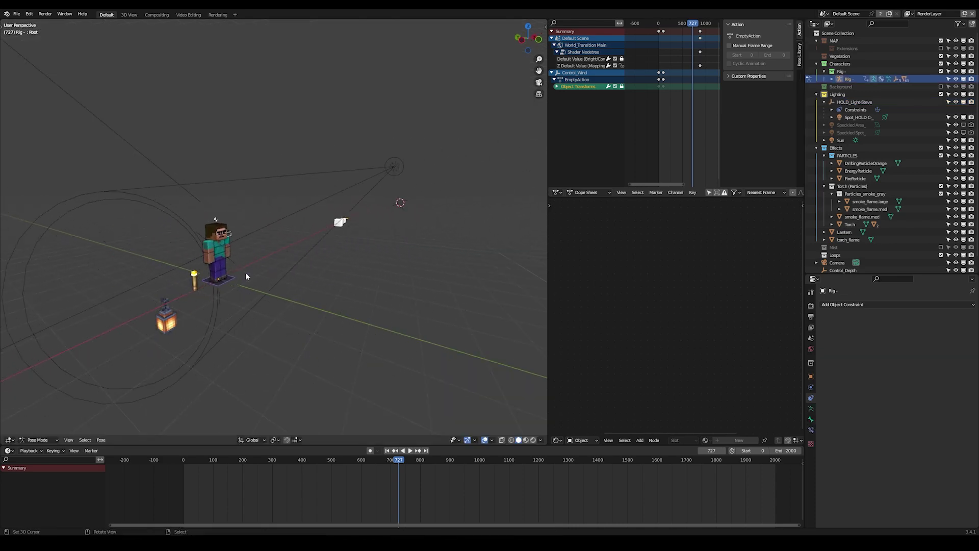
{"action": "key", "text": "z"}
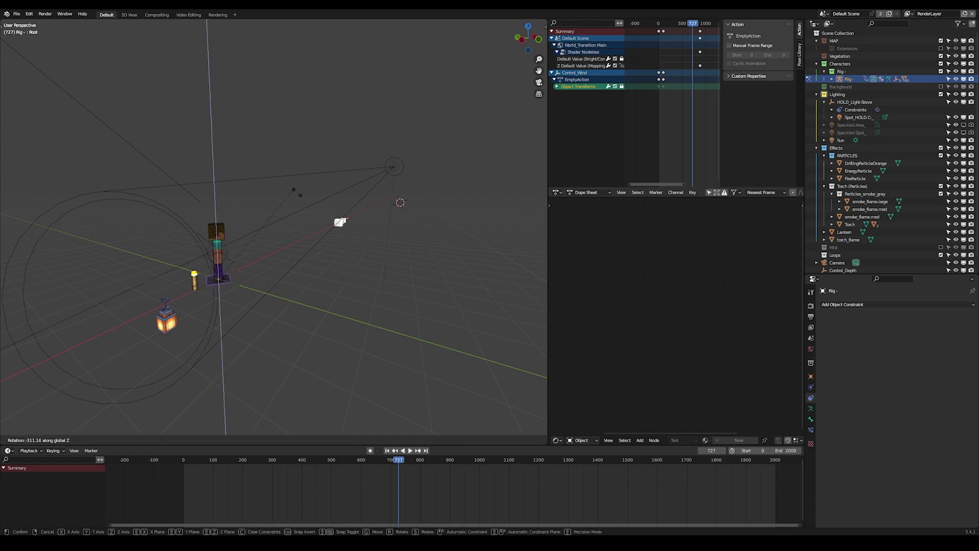
{"action": "right_click", "coordinate": [177, 340]}
{"action": "key", "text": "ctrl+Tab"}
Try moving the held spot light directly and rotating the HOLD_Light-Steve empty freely around the character
{"action": "right_click", "coordinate": [395, 168]}
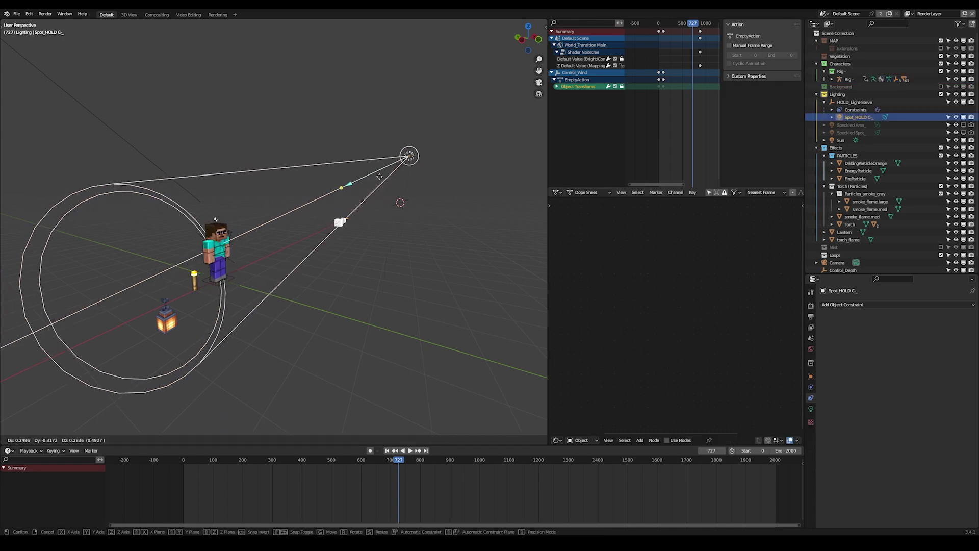
{"action": "left_click", "coordinate": [235, 265]}
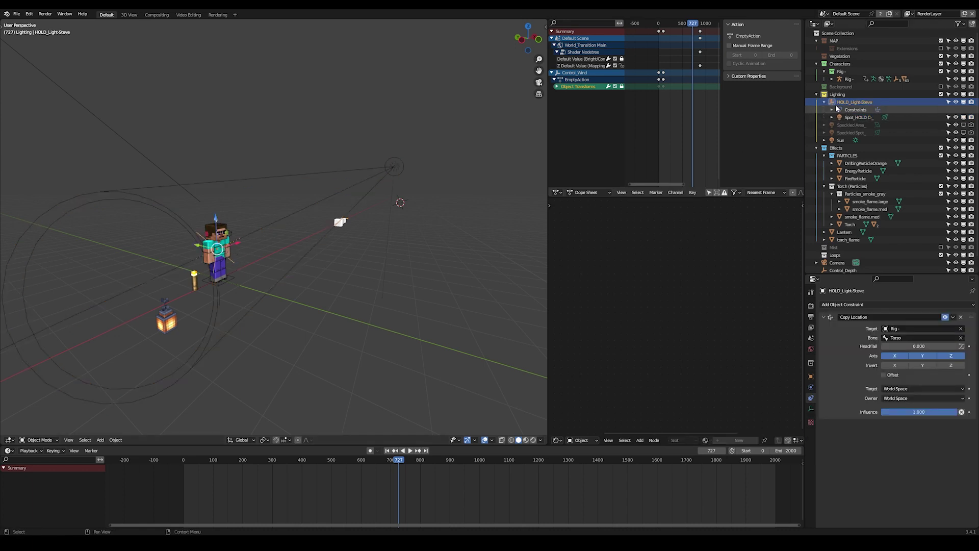
{"action": "key", "text": "r"}
{"action": "key", "text": "r"}
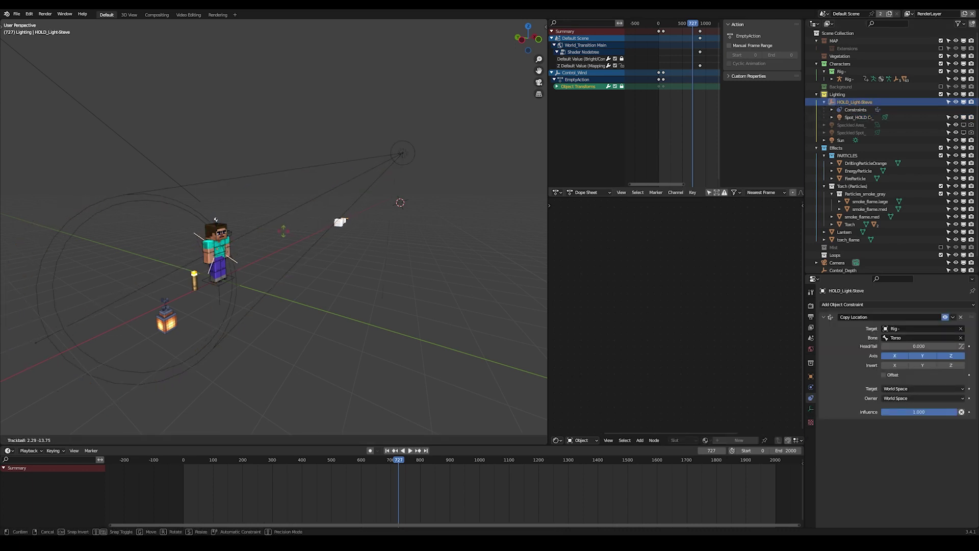
{"action": "left_click", "coordinate": [328, 238]}
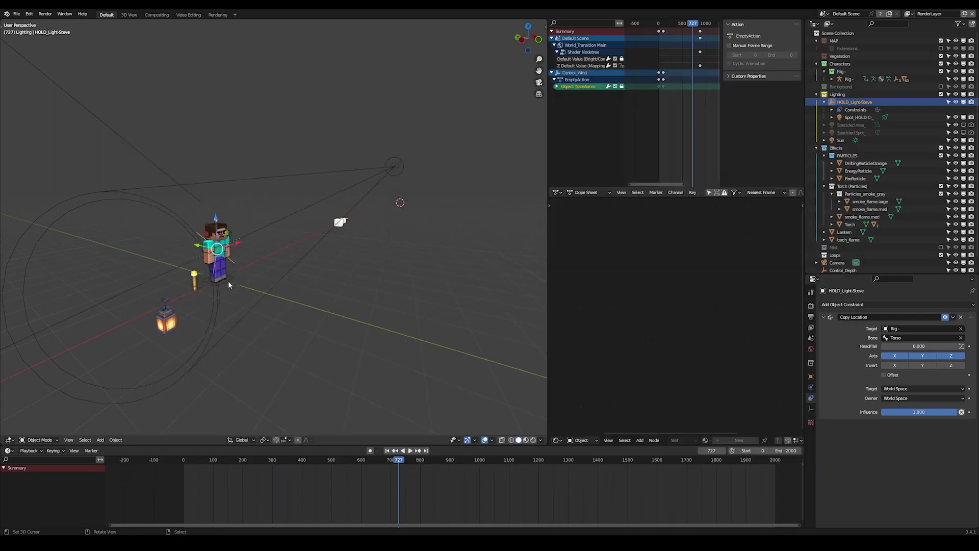
{"action": "left_click", "coordinate": [228, 281]}
{"action": "key", "text": "g"}
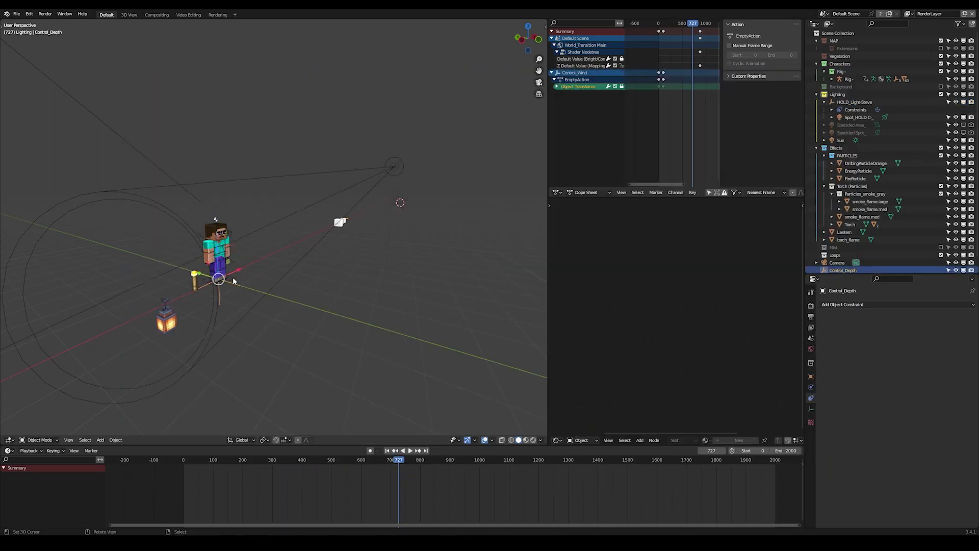
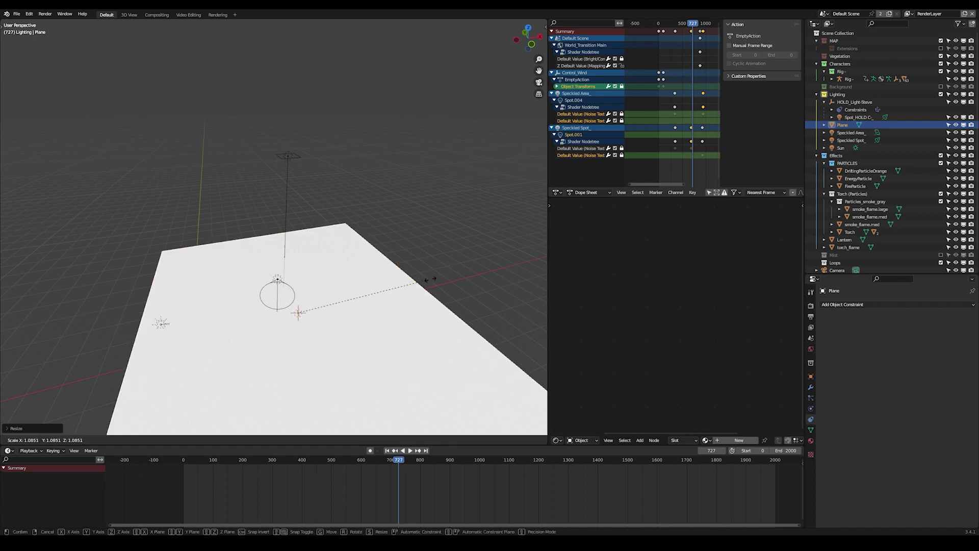
Enlarge the plane beneath the speckled lights and preview the Speckled Area_ light on it with rendered shading
{"action": "left_click", "coordinate": [449, 229]}
{"action": "right_click", "coordinate": [289, 156]}
{"action": "key", "text": "shift+grave"}
{"action": "key", "text": "w"}
{"action": "key", "text": "q"}
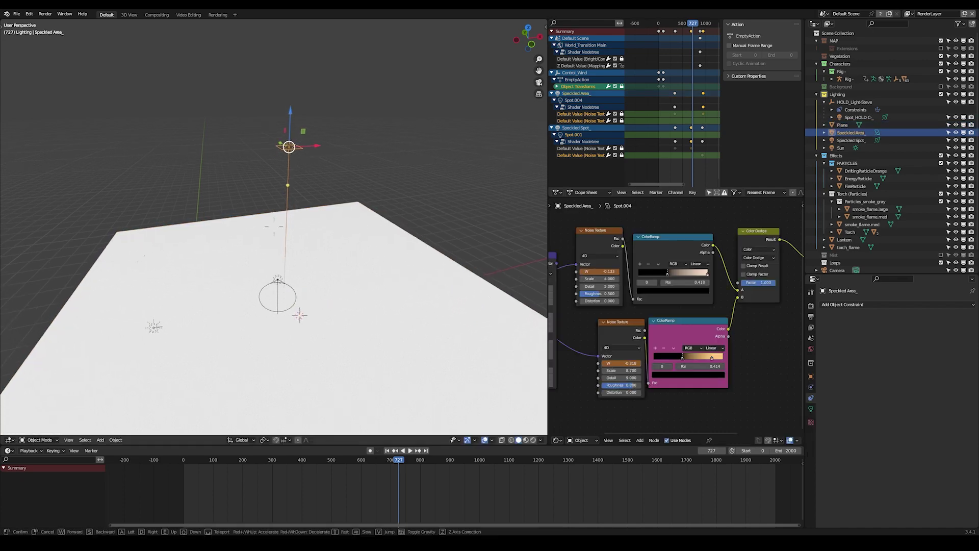
{"action": "left_click", "coordinate": [449, 305]}
{"action": "left_click", "coordinate": [534, 441]}
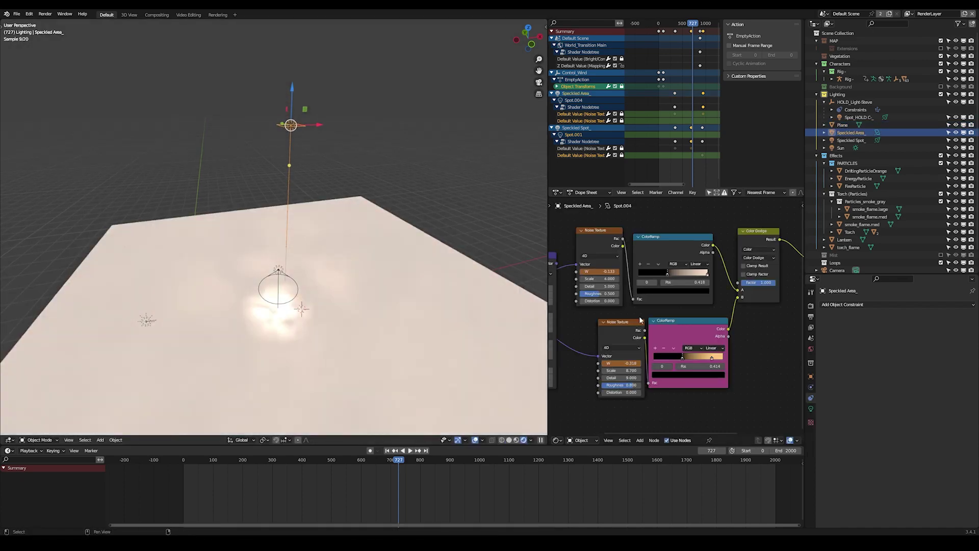
Lower the Speckled Area_ light closer to the plane
{"action": "key", "text": "shift+grave"}
{"action": "key", "text": "w"}
{"action": "key", "text": "q"}
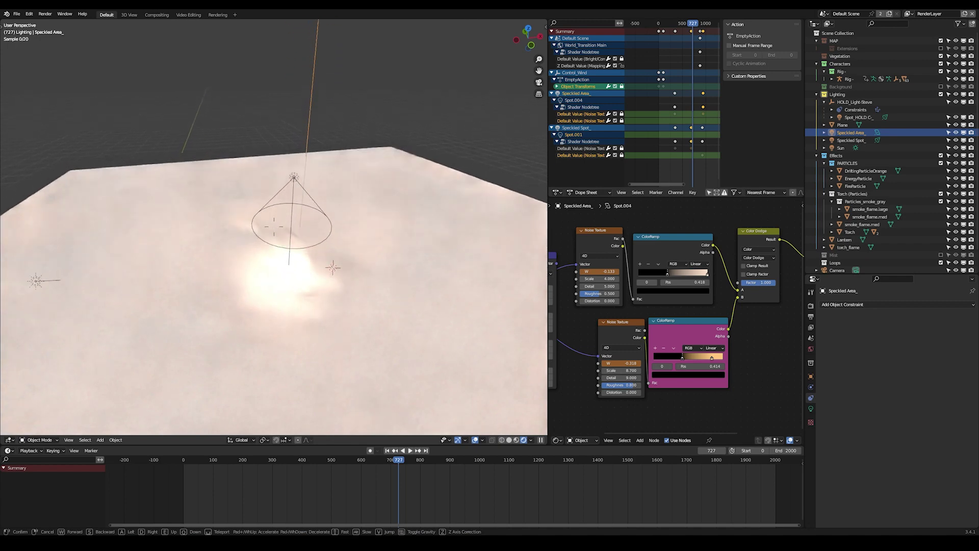
{"action": "left_click", "coordinate": [457, 258]}
{"action": "key", "text": "s"}
{"action": "key", "text": "g"}
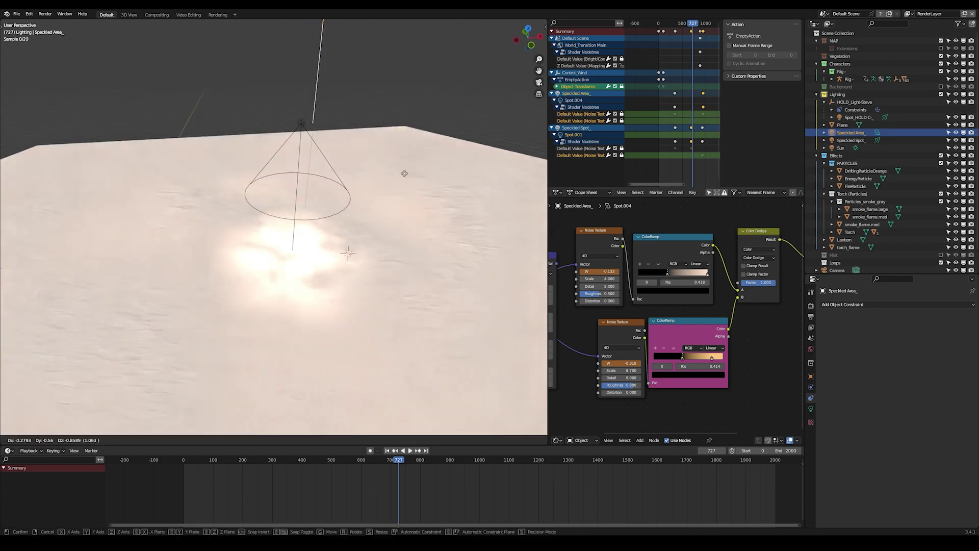
{"action": "left_click", "coordinate": [305, 242]}
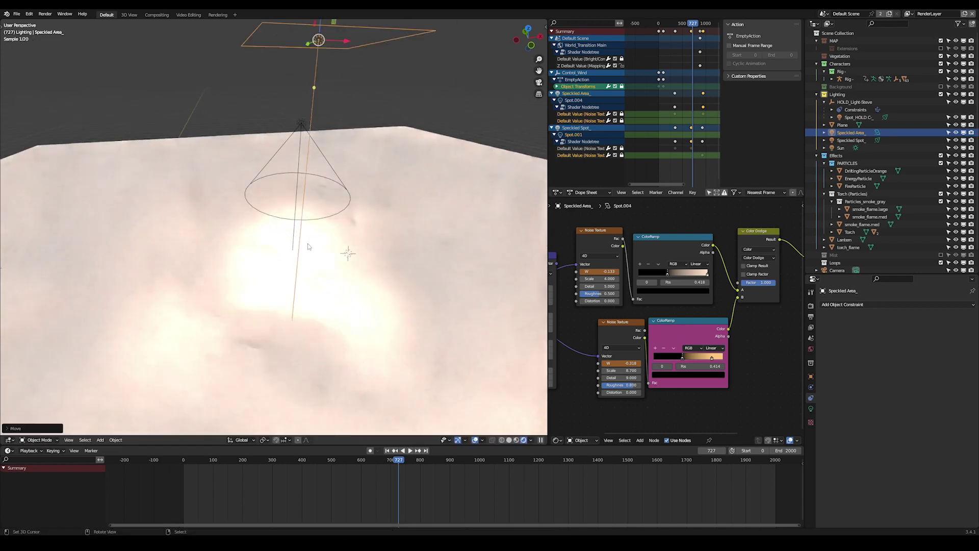
Shift the Speckled Area_ light across the plane and set the upper ColorRamp's dark stop position to 0.382
{"action": "key", "text": "shift+grave"}
{"action": "key", "text": "s"}
{"action": "key", "text": "e"}
{"action": "left_click", "coordinate": [304, 243]}
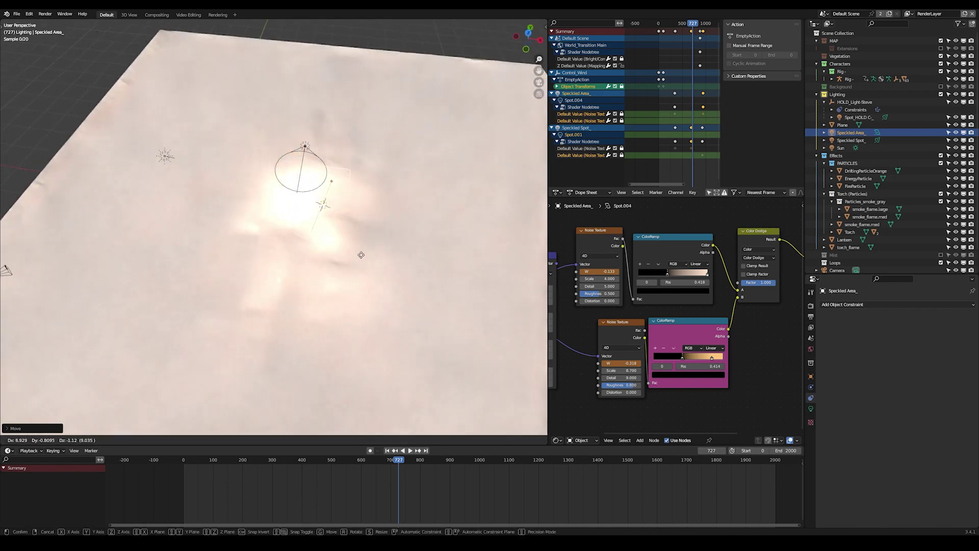
{"action": "left_click_drag", "start_coordinate": [667, 274], "coordinate": [629, 261]}
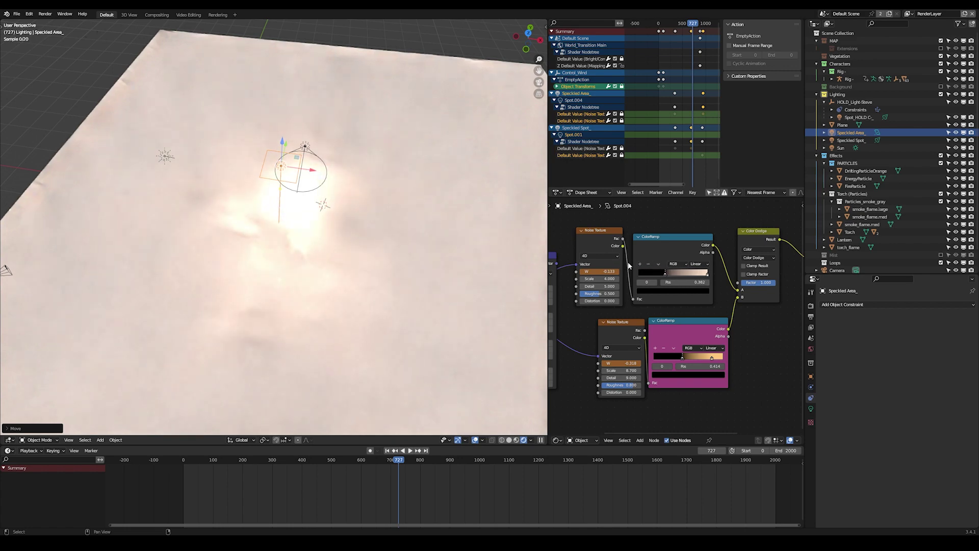
Disable the Speckled Spot_ light in the viewport and raise the Speckled Area_ light high above the plane along global Z
{"action": "left_click", "coordinate": [964, 140]}
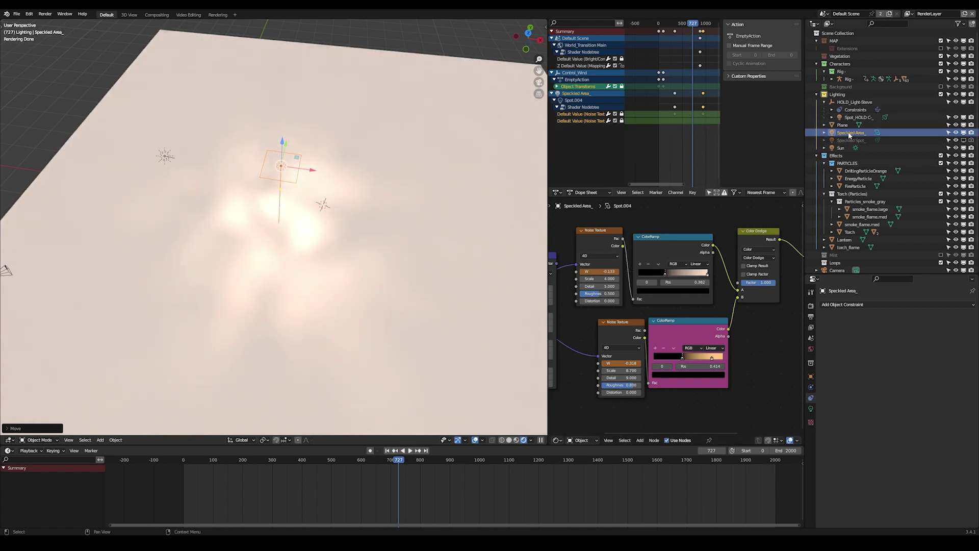
{"action": "key", "text": "g"}
{"action": "key", "text": "z"}
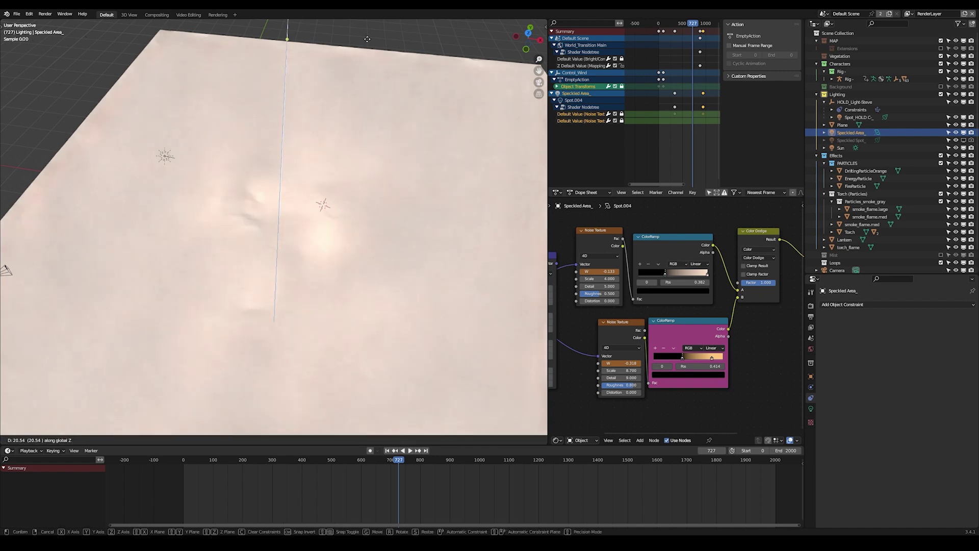
{"action": "left_click", "coordinate": [365, 72]}
Set the Speckled Area_ light's power to 200000
{"action": "left_click", "coordinate": [811, 409]}
{"action": "left_click", "coordinate": [893, 357]}
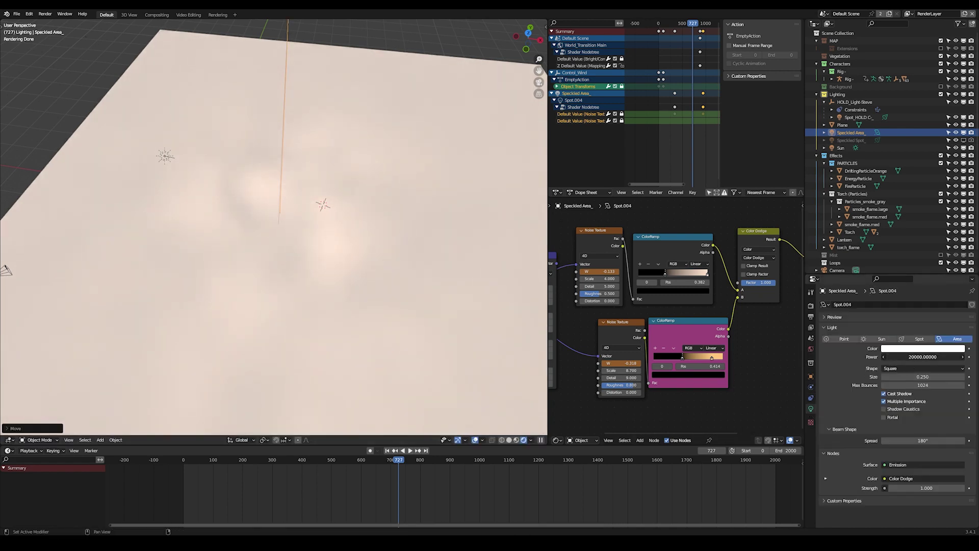
{"action": "left_click", "coordinate": [892, 357]}
{"action": "type", "text": "0"}
{"action": "key", "text": "Return"}
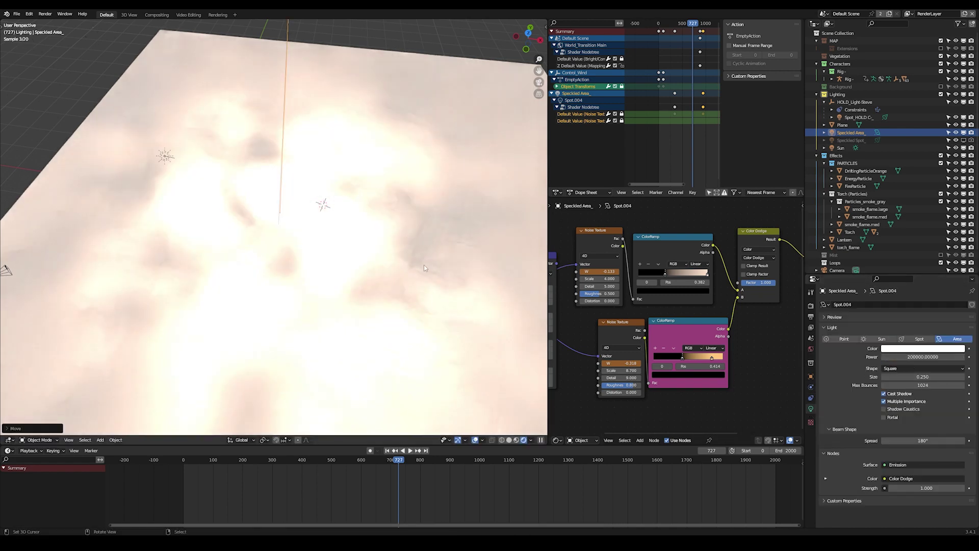
Preview the Speckled Area_ light's moving pattern on the plane by scrubbing to frame 1231, with its whole node tree in view
{"action": "key", "text": "shift+grave"}
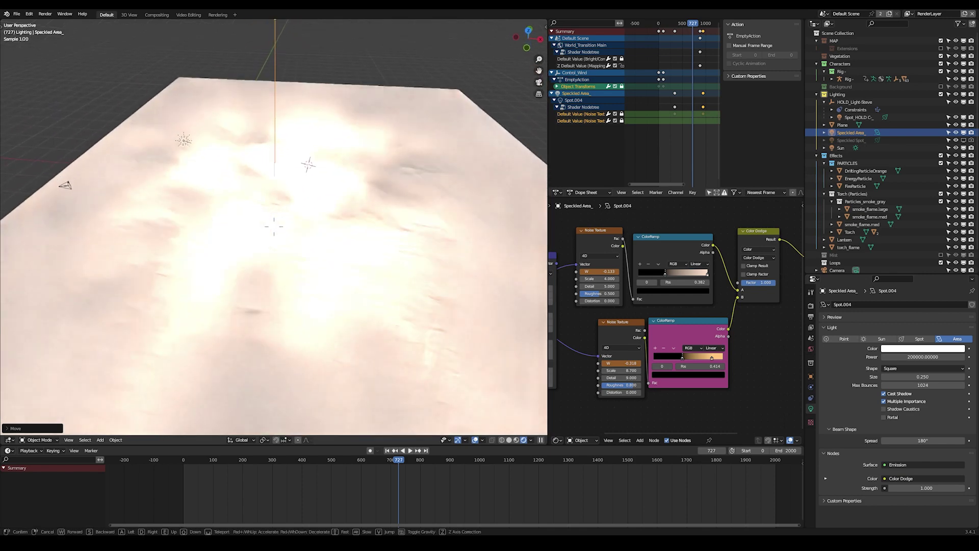
{"action": "left_click", "coordinate": [274, 227]}
{"action": "left_click", "coordinate": [857, 133]}
{"action": "middle_click_drag", "start_coordinate": [604, 317], "coordinate": [643, 311]}
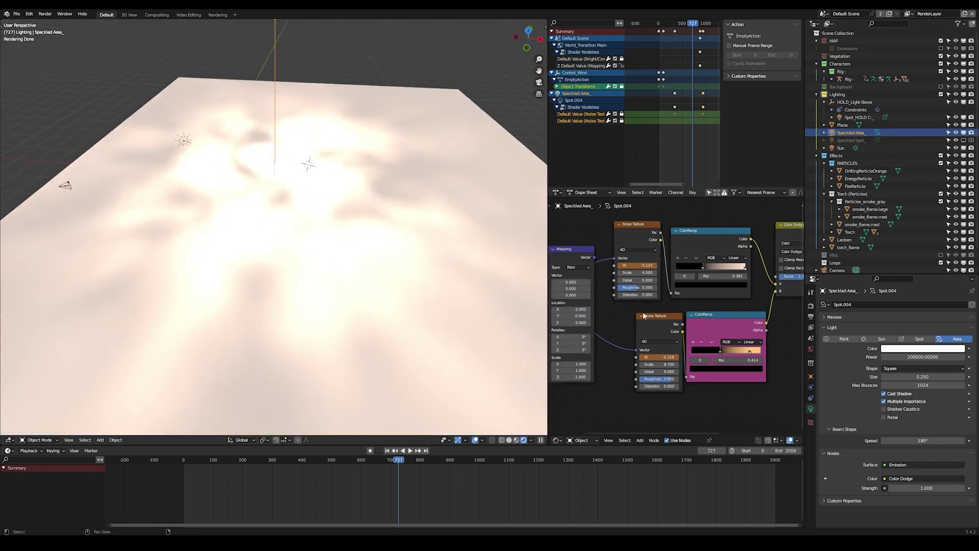
{"action": "left_click_drag", "start_coordinate": [400, 476], "coordinate": [435, 485]}
{"action": "left_click_drag", "start_coordinate": [280, 479], "coordinate": [547, 485]}
{"action": "key", "text": "Home"}
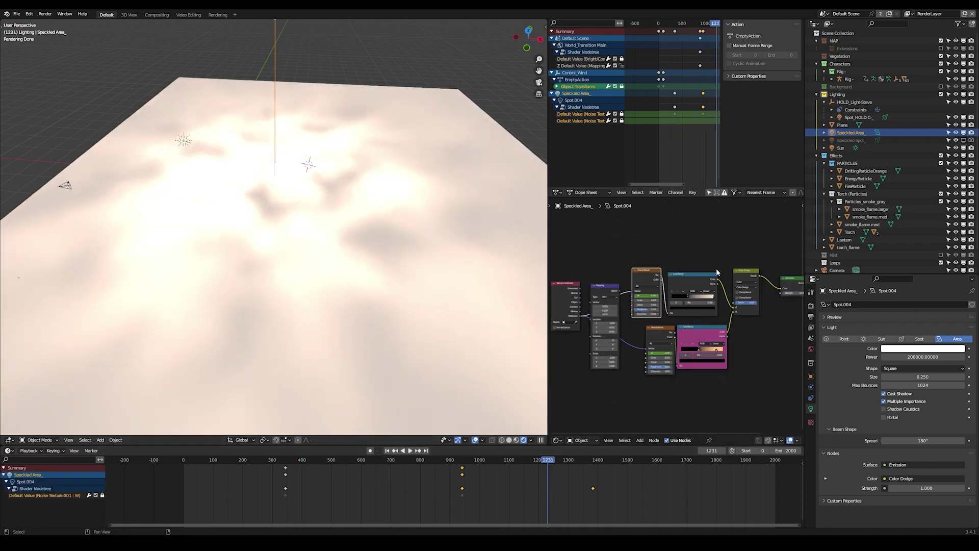
Try a different W value on the upper Noise Texture node of the Speckled Area_ light
{"action": "scroll", "coordinate": [628, 310], "scroll_direction": "up", "scroll_amount": 3}
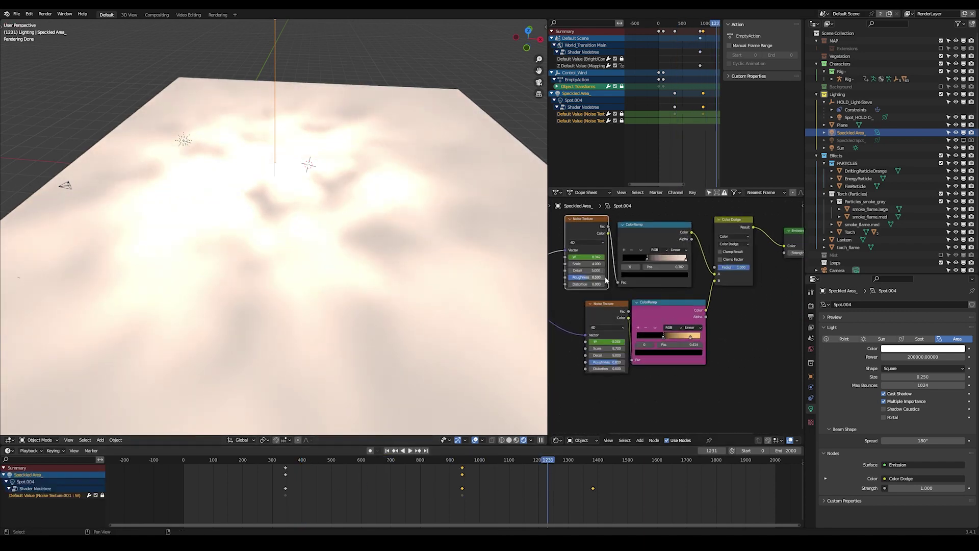
{"action": "left_click_drag", "start_coordinate": [598, 257], "coordinate": [584, 255]}
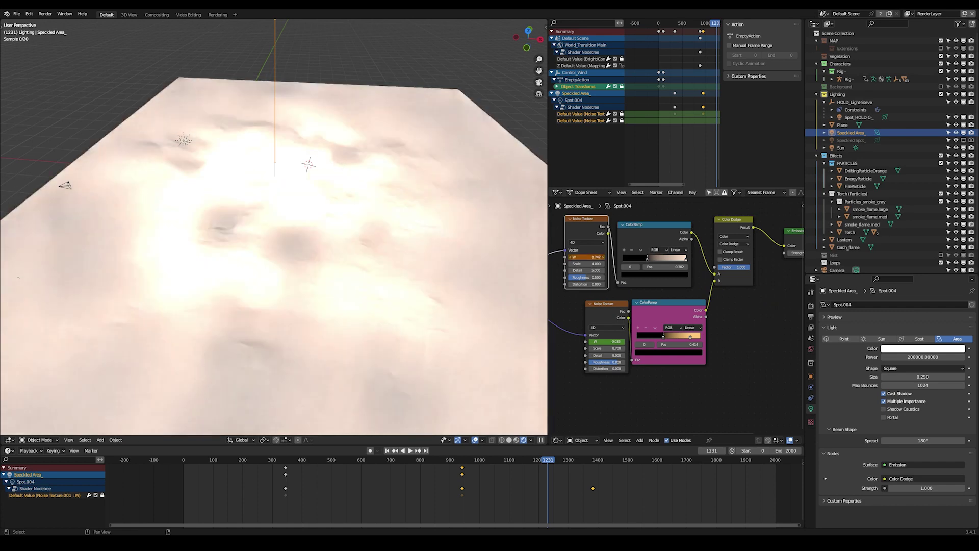
{"action": "scroll", "coordinate": [650, 240], "scroll_direction": "up", "scroll_amount": 3}
{"action": "middle_click_drag", "start_coordinate": [651, 229], "coordinate": [647, 259]}
Try a light blue colour on the upper ColorRamp's light stop and return it to pale peach
{"action": "left_click", "coordinate": [637, 242]}
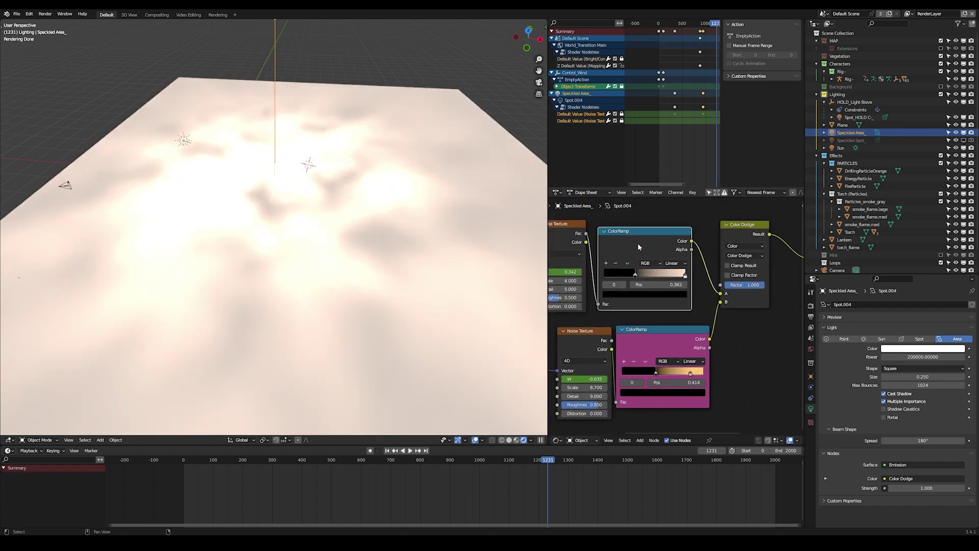
{"action": "left_click", "coordinate": [686, 276]}
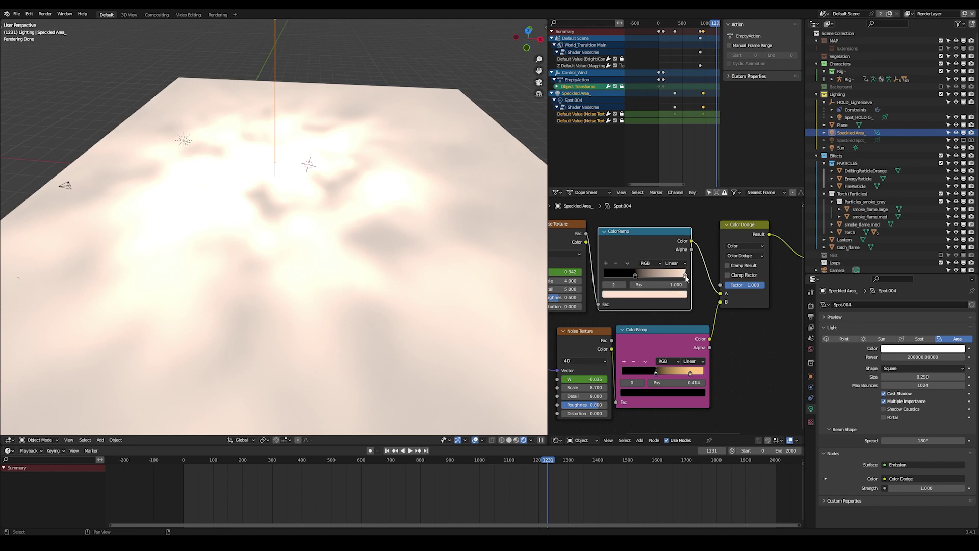
{"action": "left_click", "coordinate": [677, 294]}
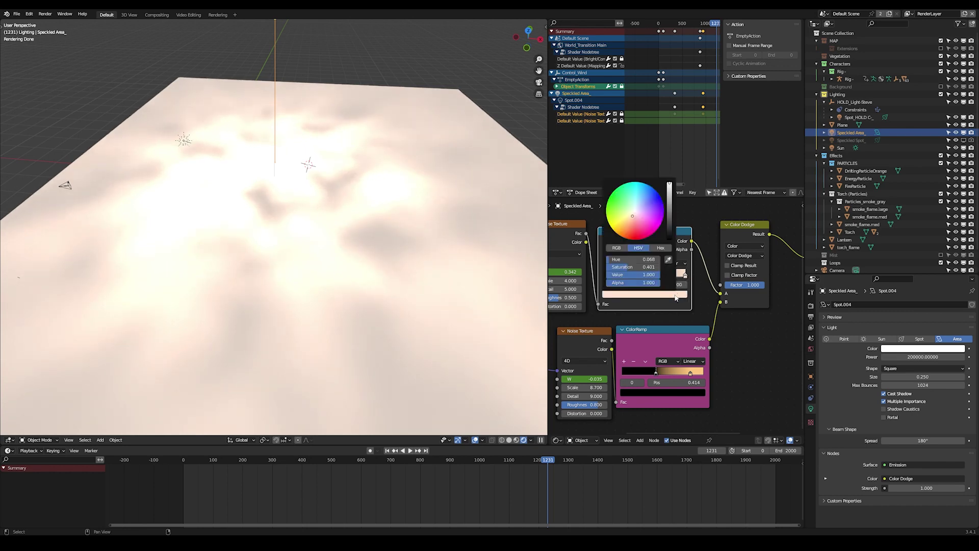
{"action": "left_click", "coordinate": [641, 196]}
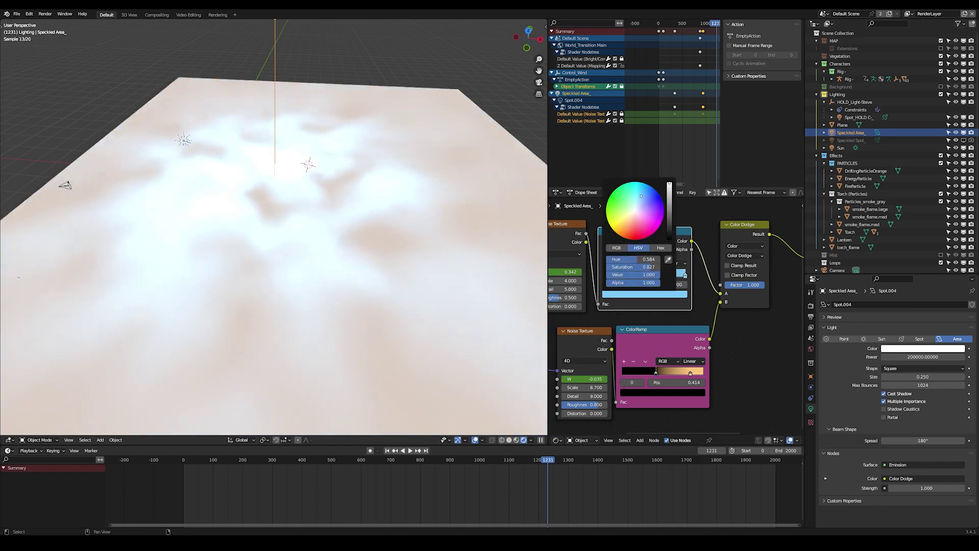
{"action": "left_click_drag", "start_coordinate": [641, 196], "coordinate": [633, 216]}
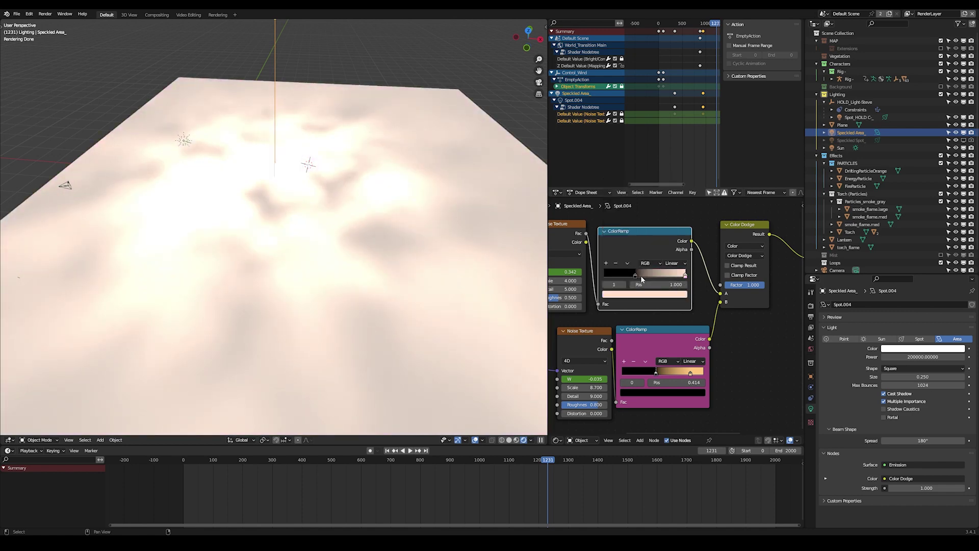
Try several positions for the upper ColorRamp's dark stop and settle on 0.473
{"action": "left_click", "coordinate": [635, 276]}
{"action": "left_click_drag", "start_coordinate": [634, 274], "coordinate": [596, 275]}
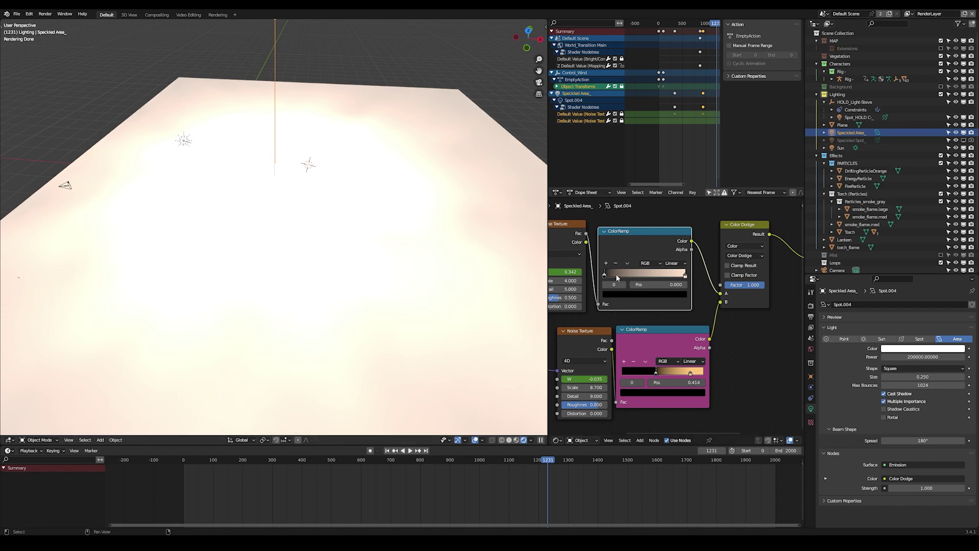
{"action": "left_click_drag", "start_coordinate": [607, 275], "coordinate": [647, 271]}
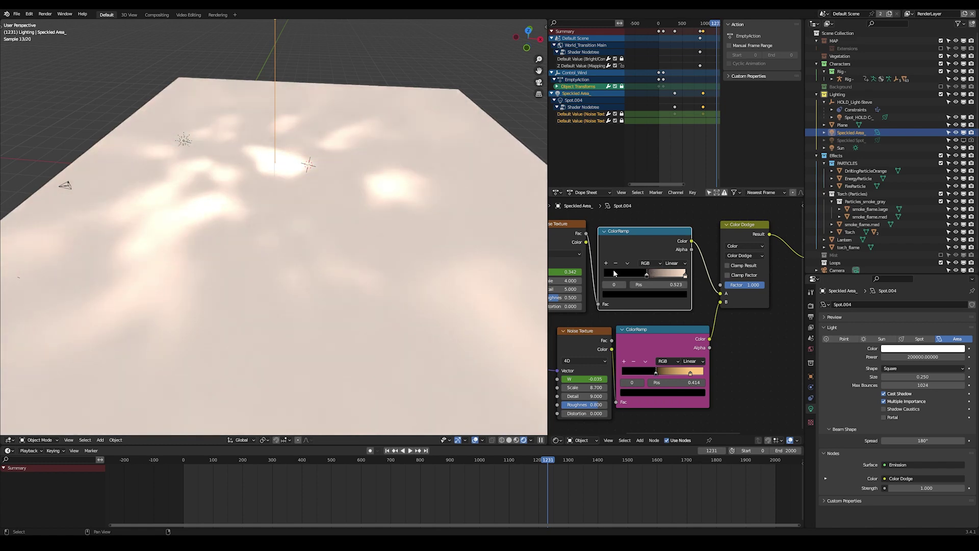
{"action": "middle_click_drag", "start_coordinate": [614, 270], "coordinate": [640, 271]}
{"action": "key", "text": "ctrl+z"}
Select the lower ColorRamp's orange stop and adjust the Color Dodge node's factor
{"action": "middle_click_drag", "start_coordinate": [703, 340], "coordinate": [687, 325]}
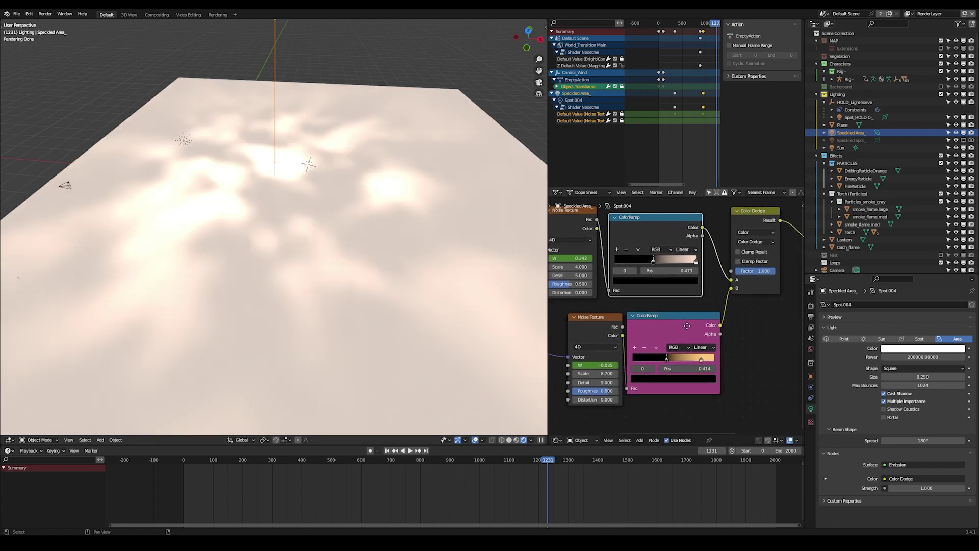
{"action": "left_click", "coordinate": [680, 327]}
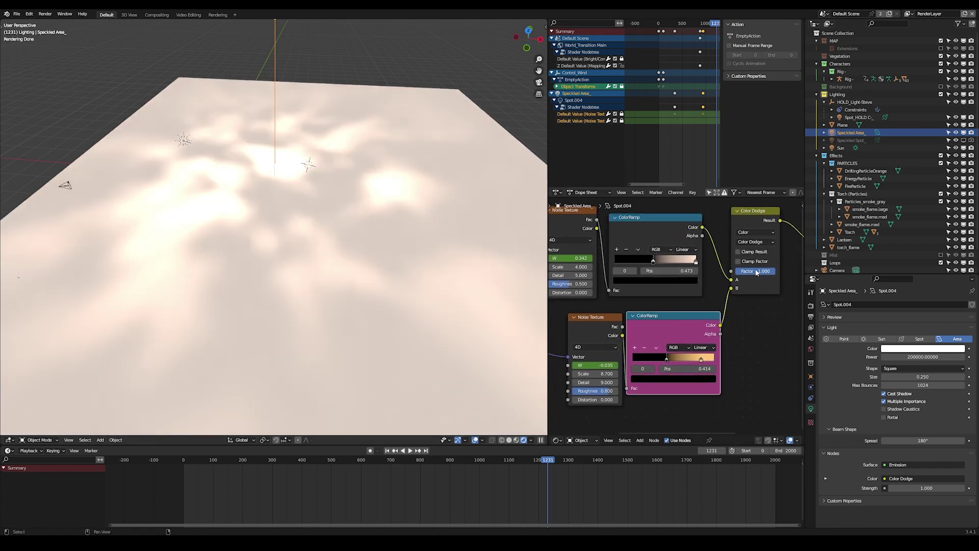
{"action": "left_click", "coordinate": [700, 361]}
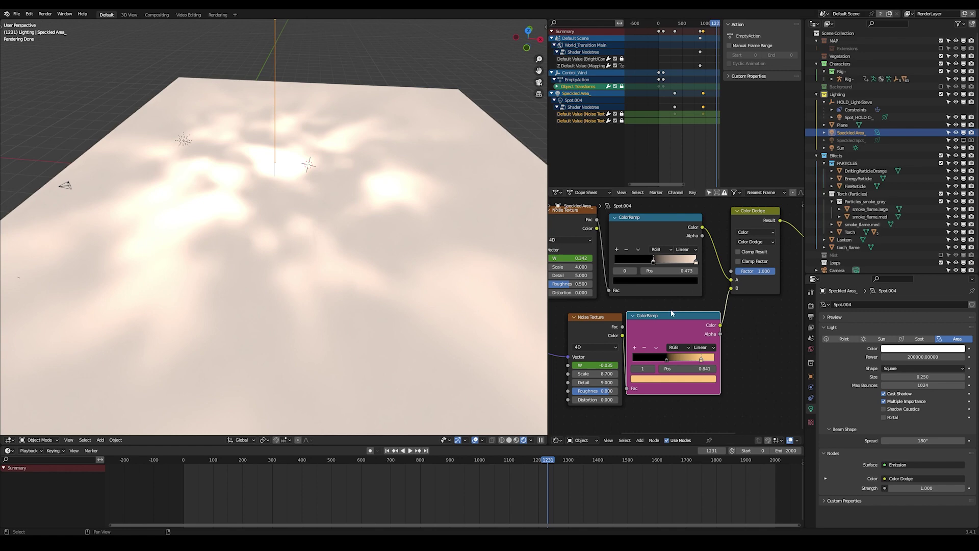
{"action": "mouse_move", "coordinate": [764, 274]}
{"action": "left_mouse_down"}
{"action": "mouse_move", "coordinate": [723, 274]}
{"action": "mouse_move", "coordinate": [776, 272]}
{"action": "left_mouse_up"}
{"action": "left_click", "coordinate": [761, 271]}
{"action": "type", "text": "5"}
{"action": "key", "text": "Return"}
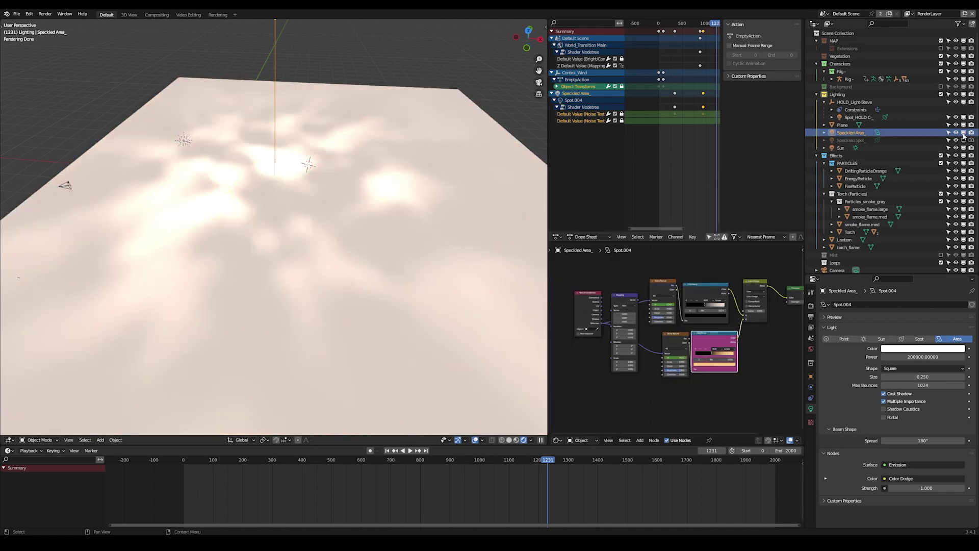
Disable the Speckled Area_ light in the viewport, enable the Speckled Spot_ light and frame it in the view
{"action": "left_click", "coordinate": [964, 133]}
{"action": "left_click", "coordinate": [963, 140]}
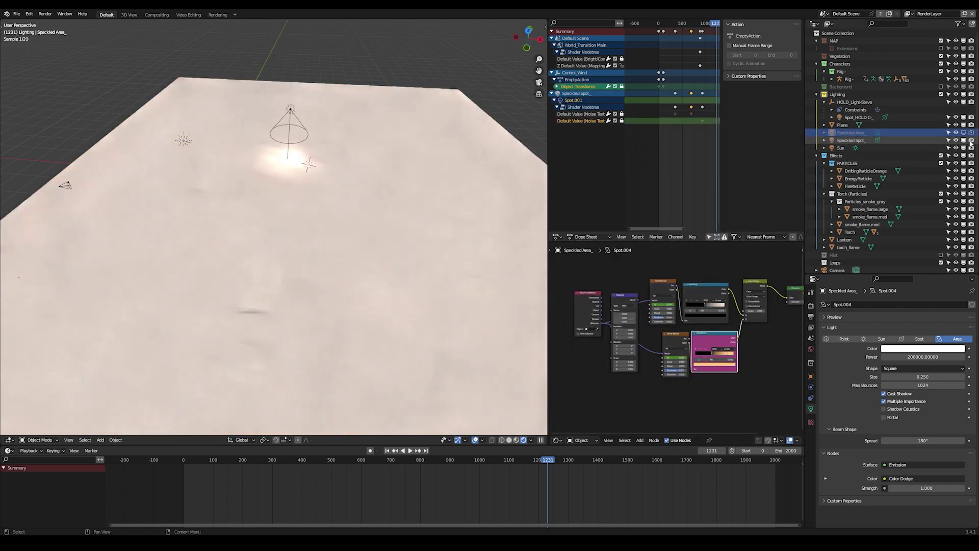
{"action": "left_click", "coordinate": [848, 141]}
{"action": "key", "text": "KP_Decimal"}
{"action": "key", "text": "shift+grave"}
{"action": "key", "text": "s"}
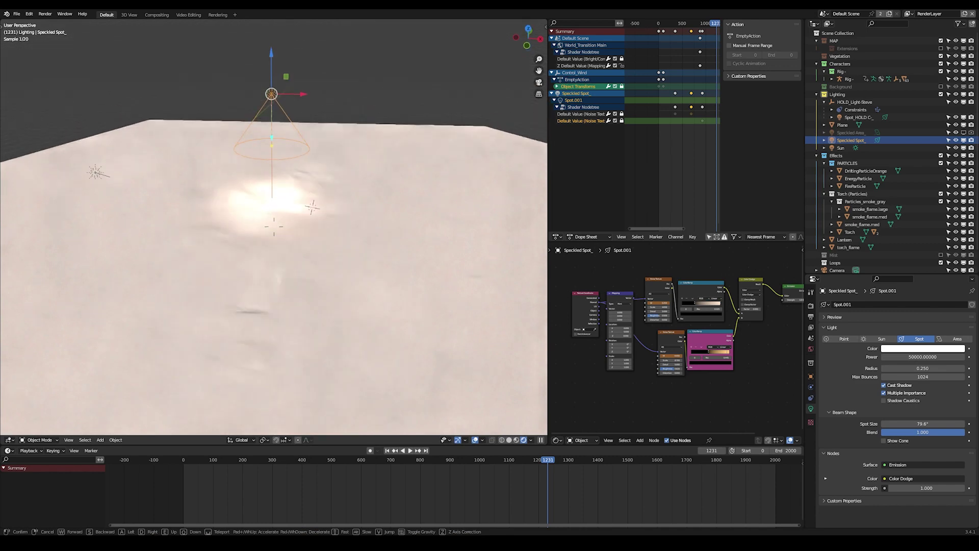
{"action": "key", "text": "w"}
{"action": "left_click", "coordinate": [274, 226]}
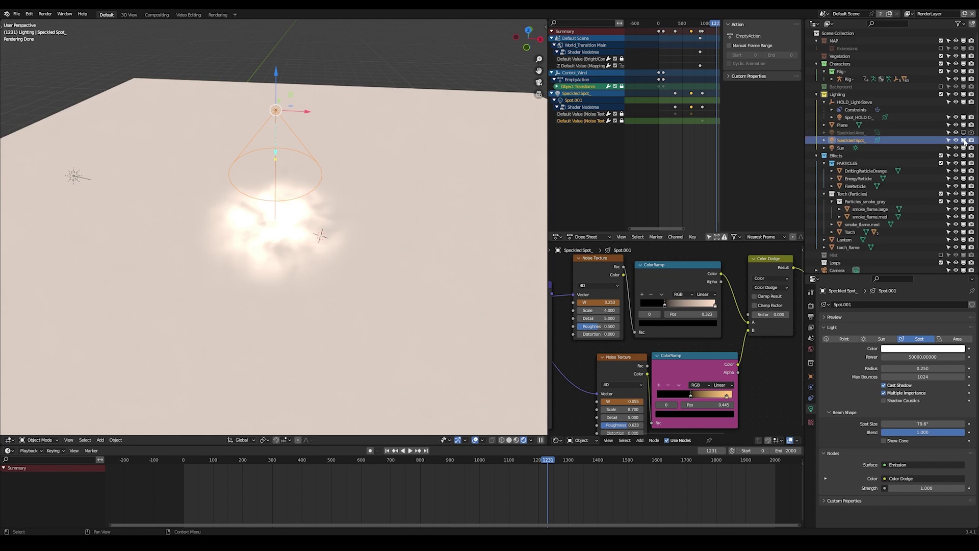
Disable the Speckled Spot_ light in the viewport and delete the plane while looking through the camera
{"action": "left_click", "coordinate": [963, 140]}
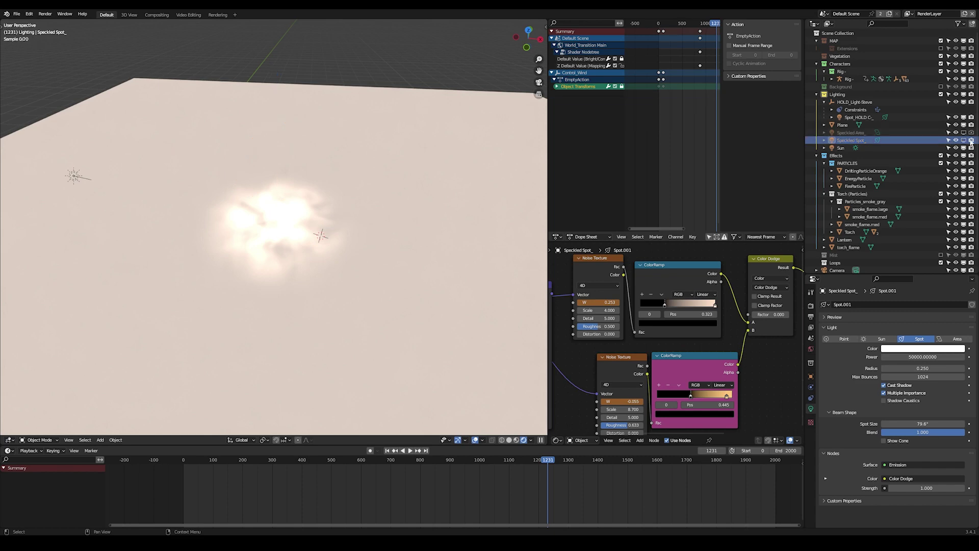
{"action": "key", "text": "KP_0"}
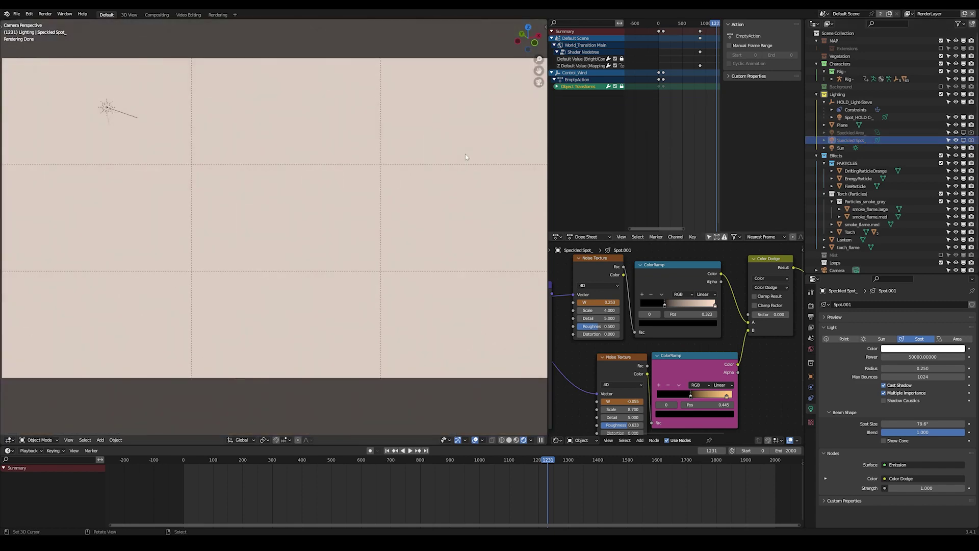
{"action": "key", "text": "Delete"}
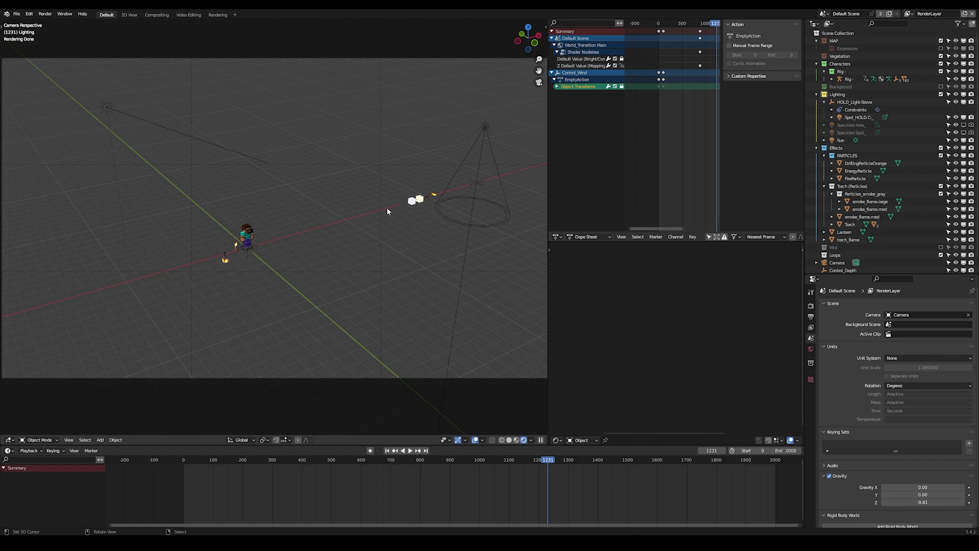
Frame the particle cubes and examine the node setup of the EnergyParticle material
{"action": "left_click", "coordinate": [387, 207]}
{"action": "key", "text": "KP_Decimal"}
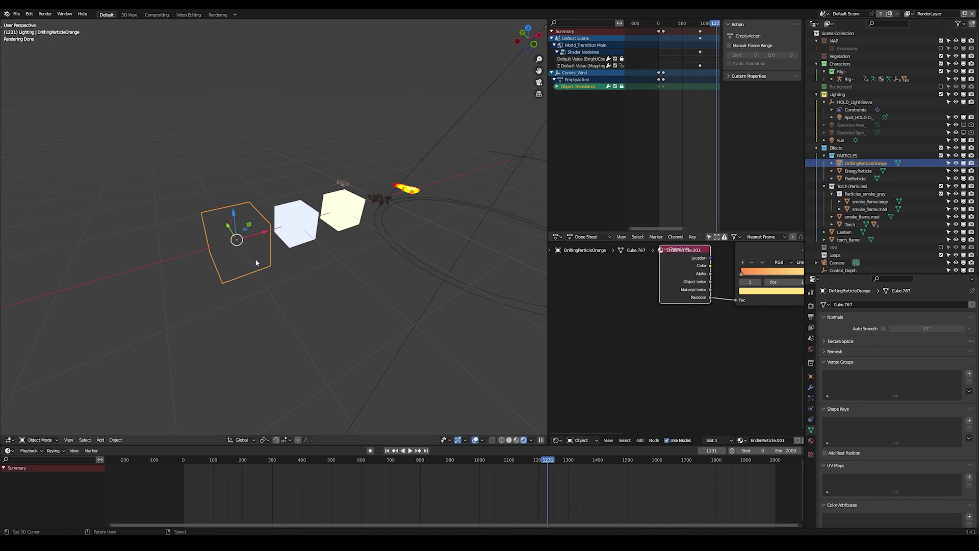
{"action": "left_click", "coordinate": [859, 171]}
{"action": "left_click", "coordinate": [648, 302]}
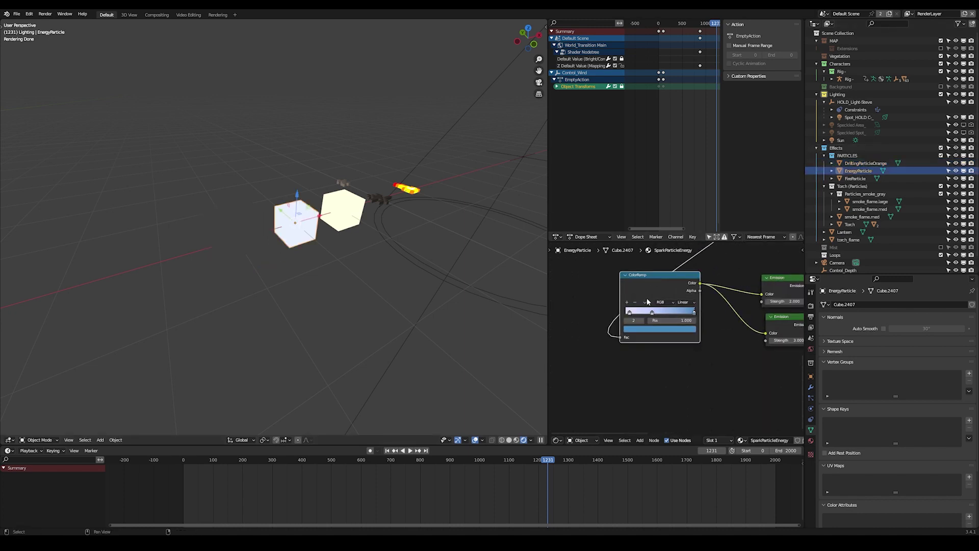
{"action": "scroll", "coordinate": [727, 273], "scroll_direction": "down", "scroll_amount": 7}
{"action": "middle_click_drag", "start_coordinate": [737, 277], "coordinate": [669, 368]}
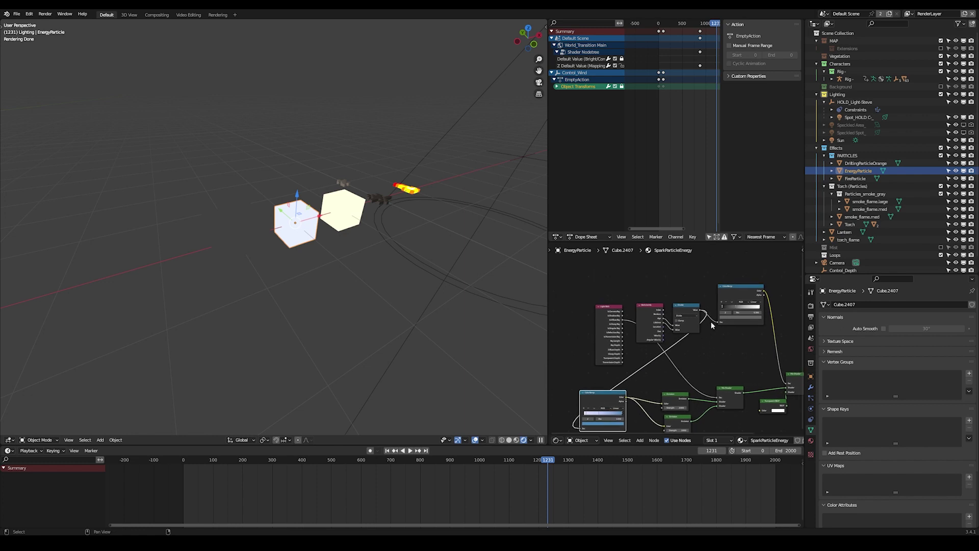
Examine the white and black stop colours of the grayscale ColorRamp in the EnergyParticle material
{"action": "scroll", "coordinate": [714, 327], "scroll_direction": "up", "scroll_amount": 6}
{"action": "middle_click_drag", "start_coordinate": [758, 300], "coordinate": [664, 302]}
{"action": "scroll", "coordinate": [684, 278], "scroll_direction": "up", "scroll_amount": 3}
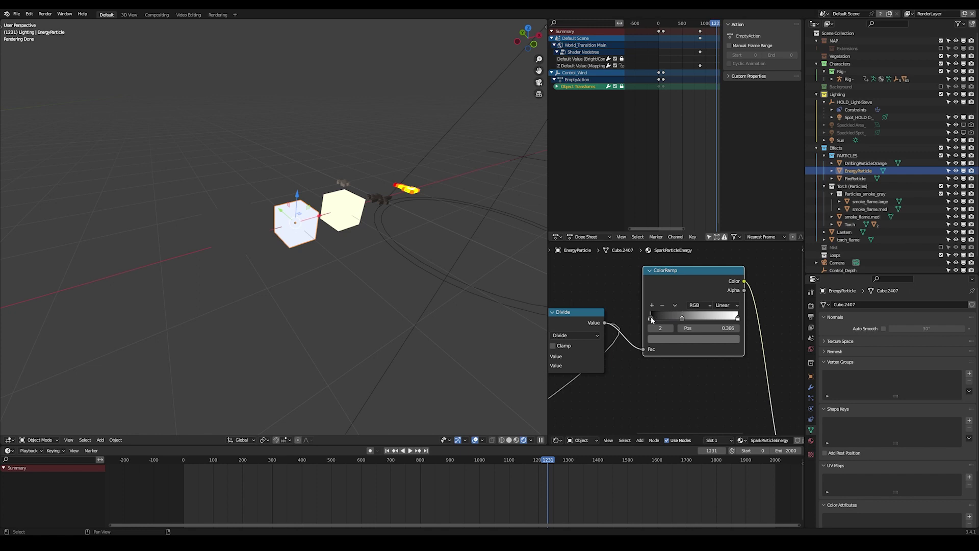
{"action": "scroll", "coordinate": [663, 319], "scroll_direction": "up", "scroll_amount": 1}
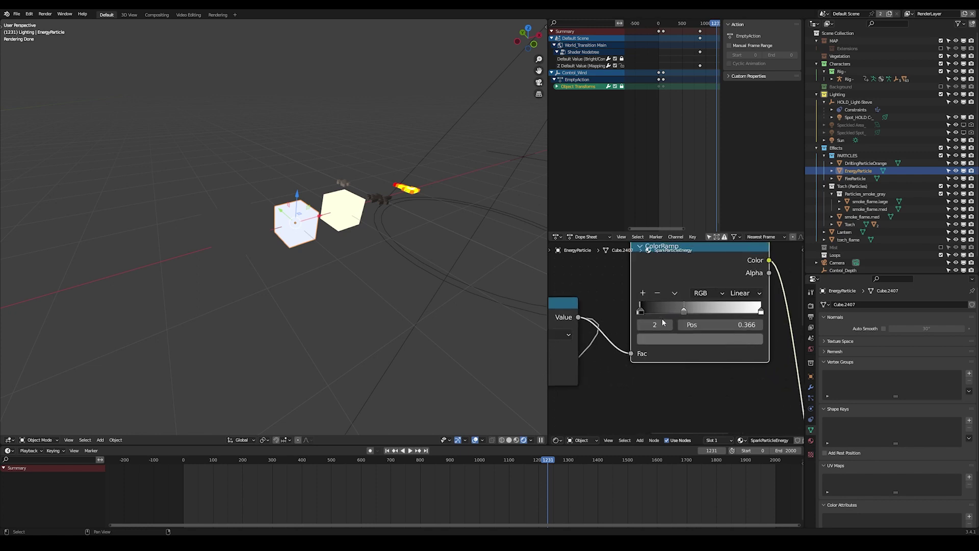
{"action": "left_click", "coordinate": [761, 310]}
{"action": "left_click", "coordinate": [750, 339]}
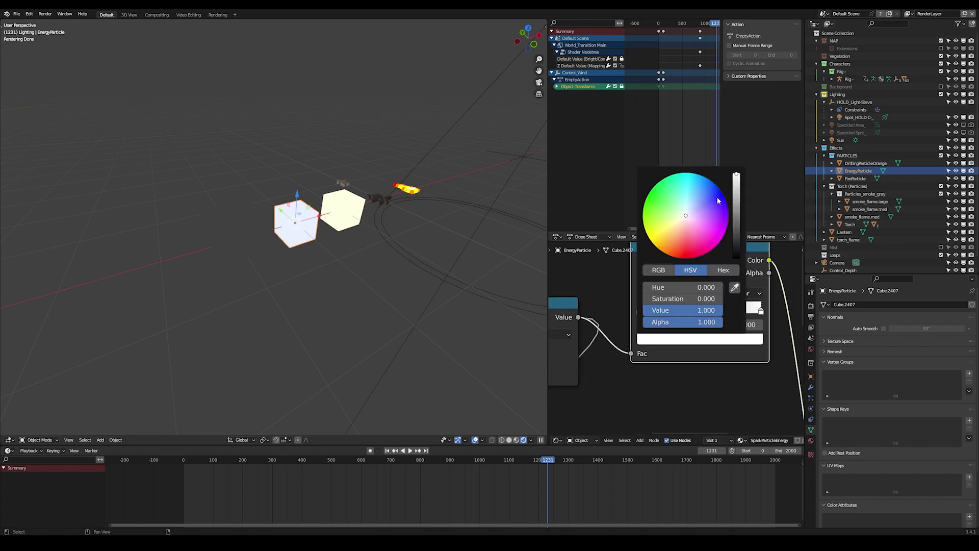
{"action": "left_click", "coordinate": [641, 312]}
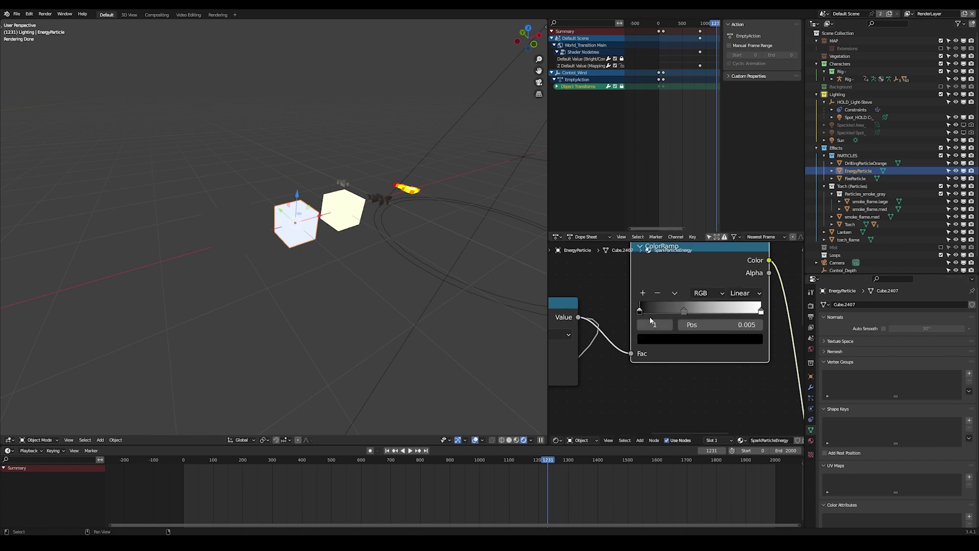
{"action": "left_click", "coordinate": [678, 345]}
{"action": "left_click", "coordinate": [761, 310]}
Select DriftingParticleOrange and examine its material's node setup
{"action": "left_click", "coordinate": [864, 163]}
{"action": "scroll", "coordinate": [716, 332], "scroll_direction": "down", "scroll_amount": 7}
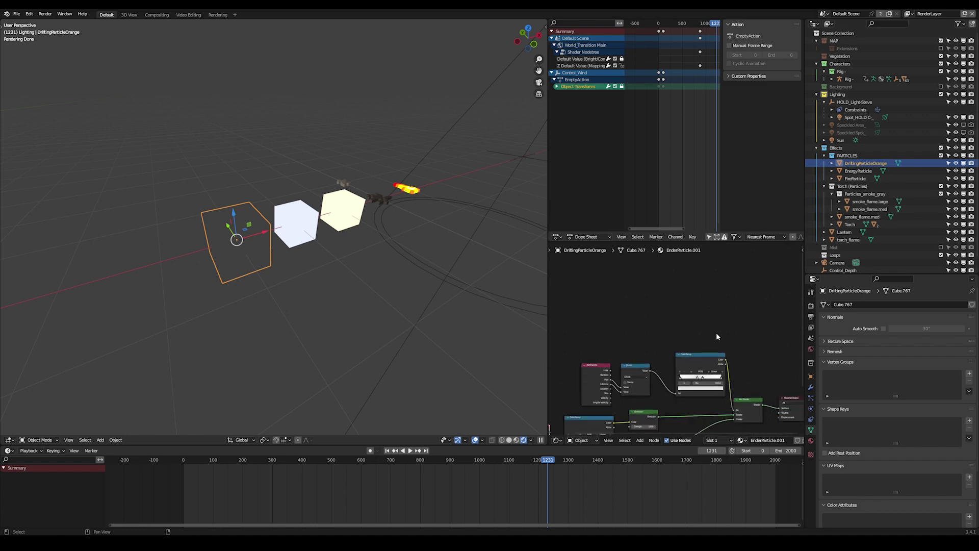
{"action": "middle_click_drag", "start_coordinate": [717, 332], "coordinate": [704, 266]}
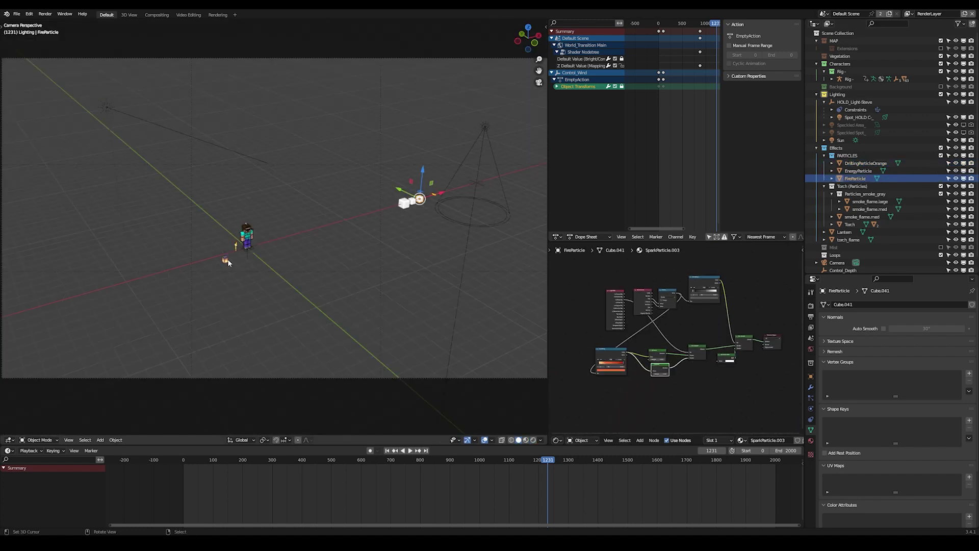
Frame the lantern beside the character and play the animation to view the lantern and torch
{"action": "left_click", "coordinate": [228, 263]}
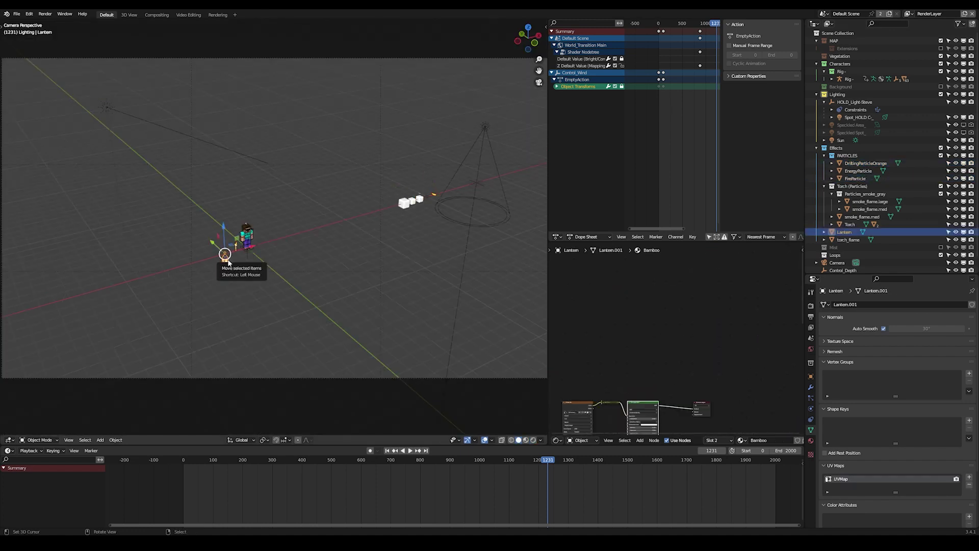
{"action": "key", "text": "KP_Decimal"}
{"action": "key", "text": "shift+grave"}
{"action": "key", "text": "s"}
{"action": "key", "text": "d"}
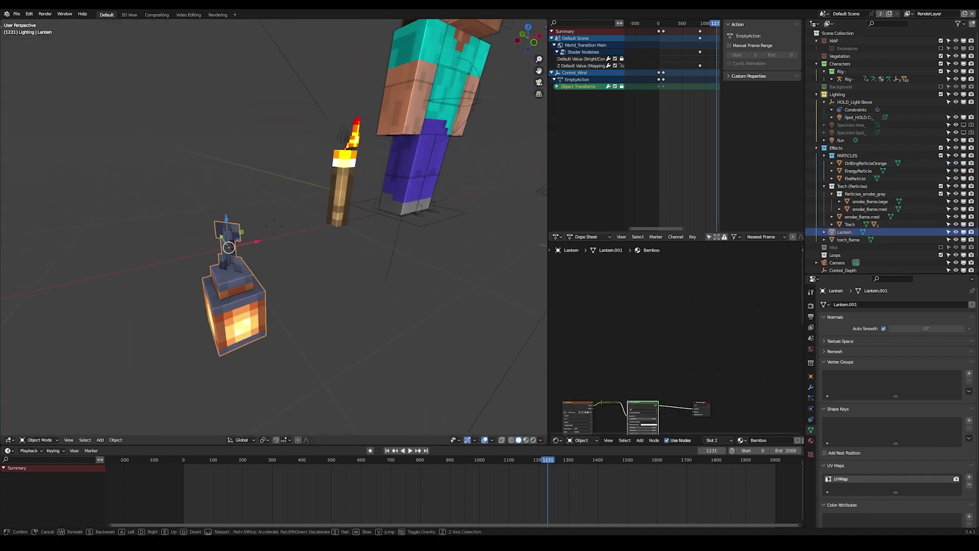
{"action": "key", "text": "w"}
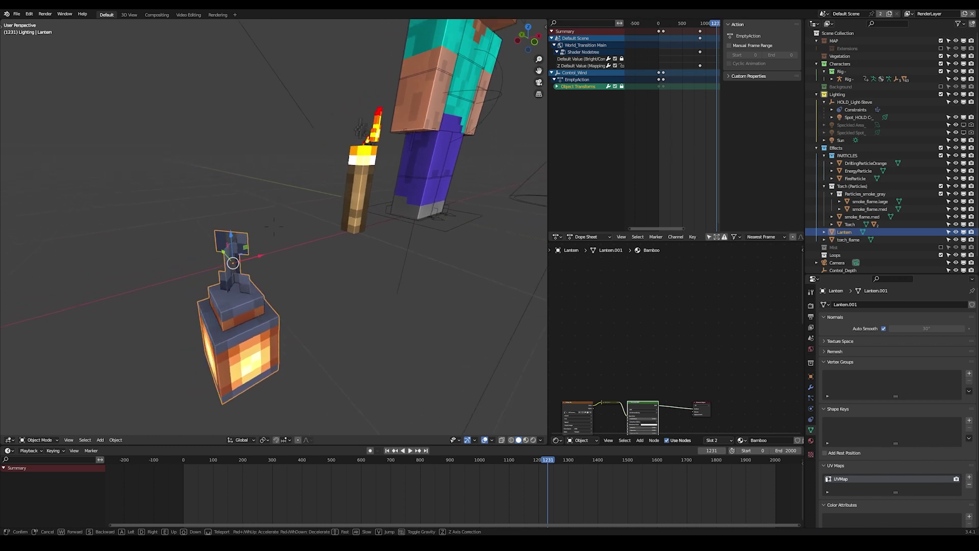
{"action": "left_click", "coordinate": [332, 182]}
{"action": "key", "text": "space"}
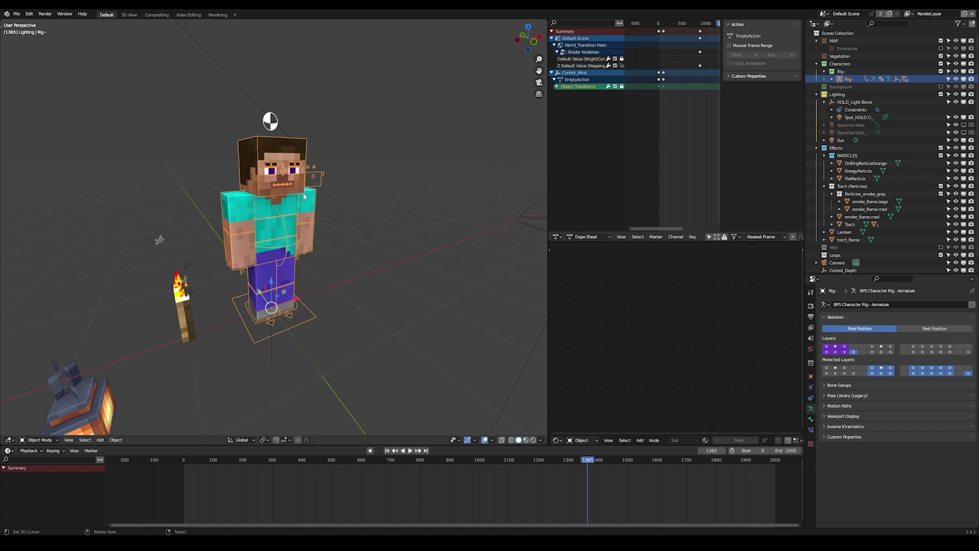
Look over the Loops collection and the Camera, displaying the camera's data settings
{"action": "right_click", "coordinate": [843, 71]}
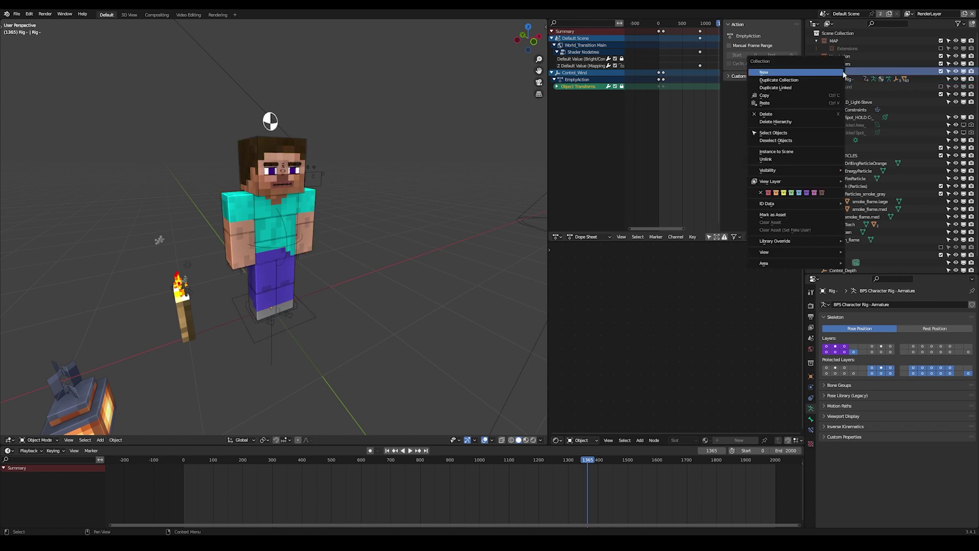
{"action": "left_click", "coordinate": [840, 243]}
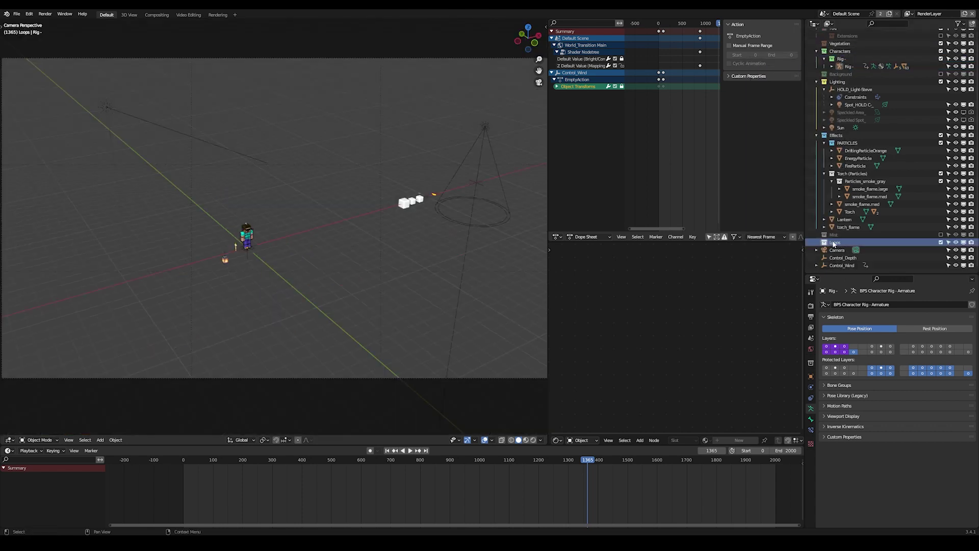
{"action": "left_click", "coordinate": [834, 250]}
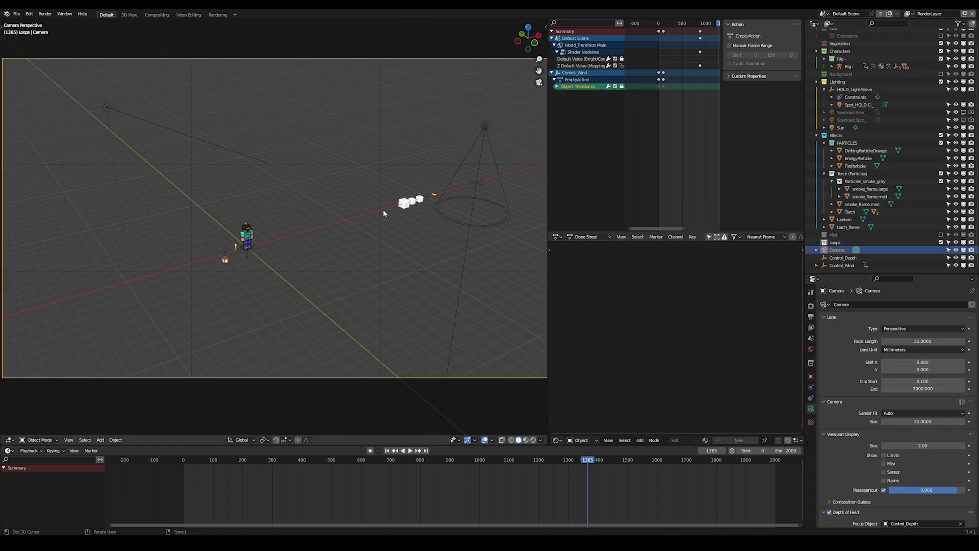
Select the Control_Depth empty at the character's feet and try to move it
{"action": "left_click", "coordinate": [855, 258]}
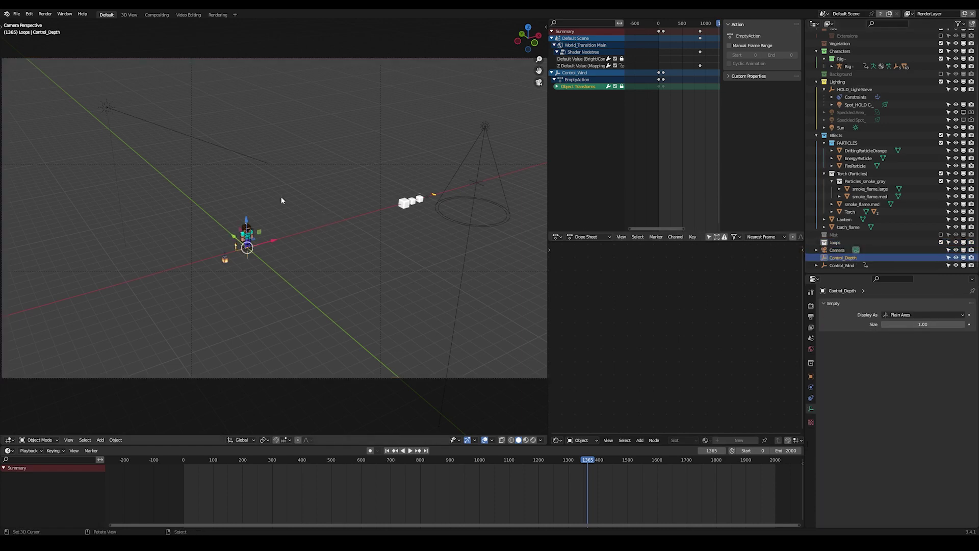
{"action": "scroll", "coordinate": [285, 202], "scroll_direction": "up", "scroll_amount": 3}
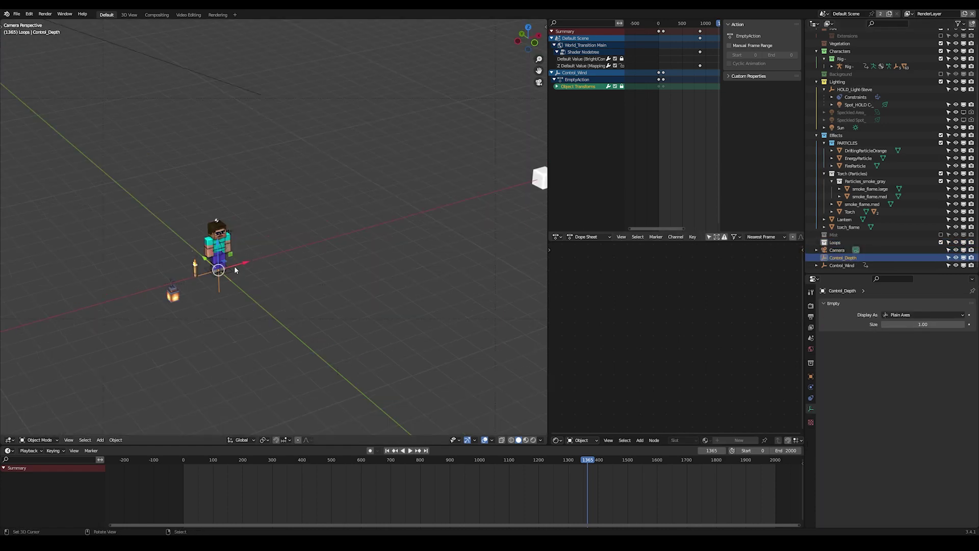
{"action": "key", "text": "g"}
{"action": "right_click", "coordinate": [291, 215]}
{"action": "scroll", "coordinate": [304, 219], "scroll_direction": "down", "scroll_amount": 5}
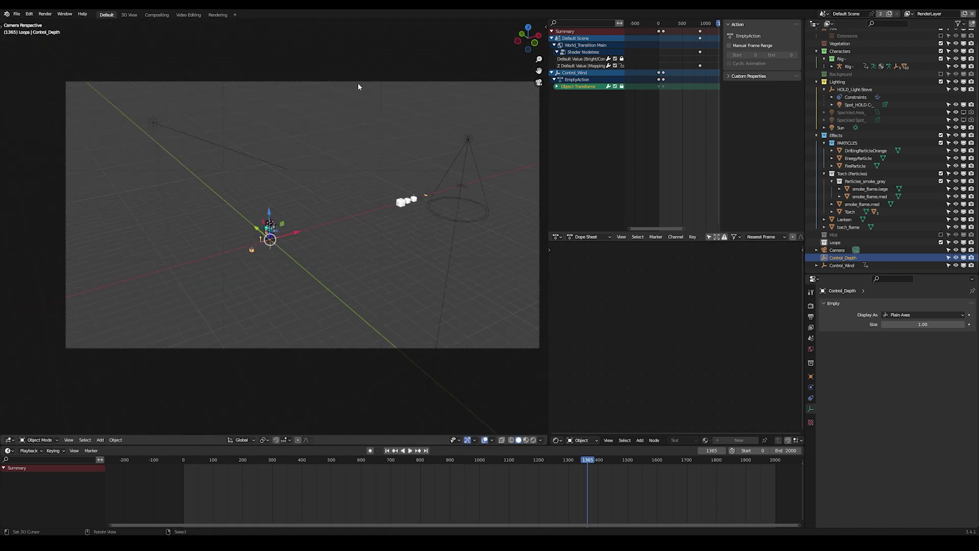
Toggle the Depth of Field setting of the camera and select the Control_Wind empty
{"action": "left_click", "coordinate": [358, 82]}
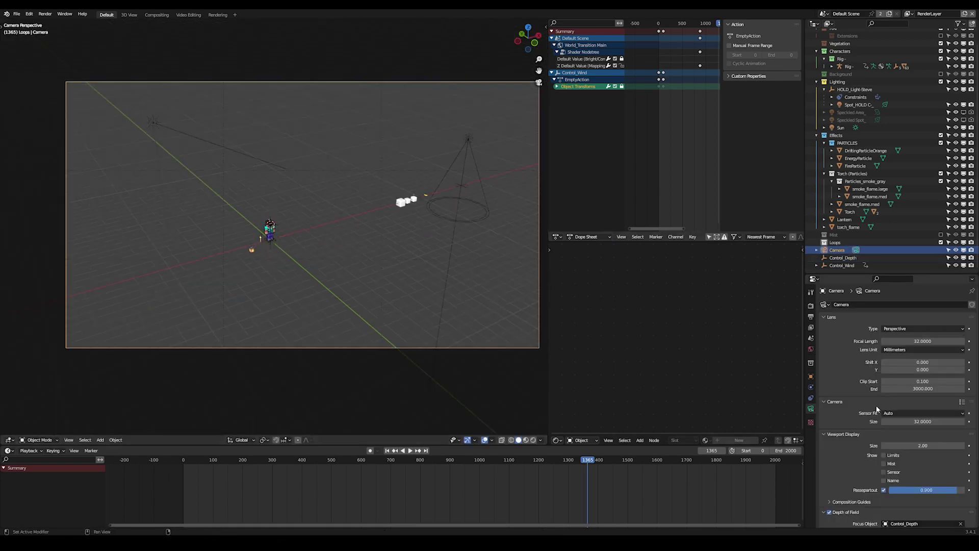
{"action": "scroll", "coordinate": [876, 409], "scroll_direction": "down", "scroll_amount": 4}
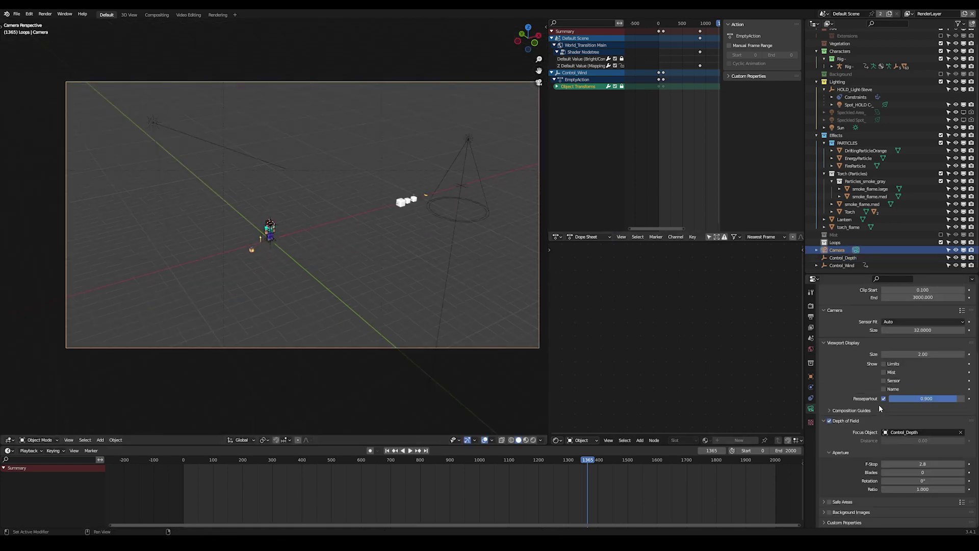
{"action": "left_click", "coordinate": [828, 421]}
{"action": "left_click", "coordinate": [840, 266]}
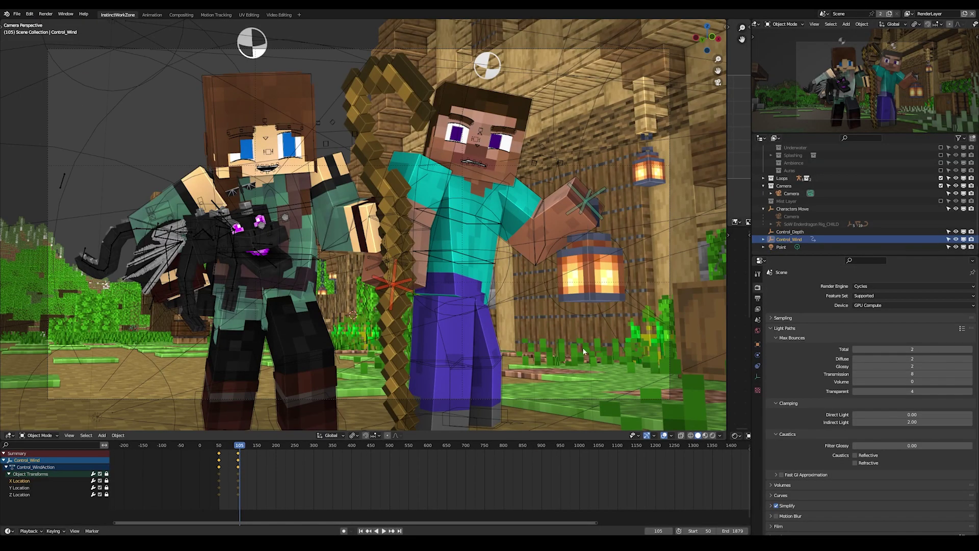
Add a Displace modifier with a new texture to the MAP_DE-Vegetation-Grass object
{"action": "left_click", "coordinate": [583, 351]}
{"action": "left_click", "coordinate": [757, 355]}
{"action": "left_click", "coordinate": [834, 285]}
{"action": "left_click", "coordinate": [878, 330]}
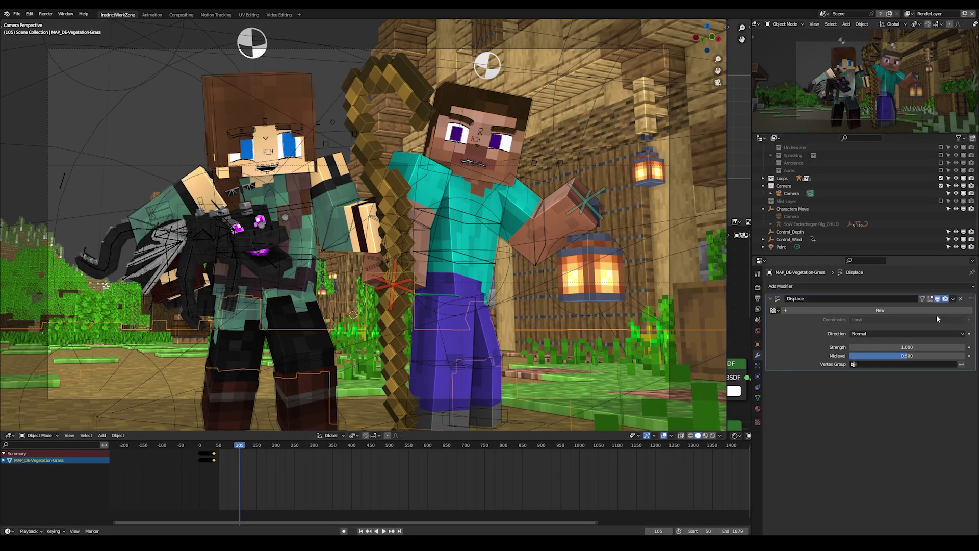
{"action": "left_click", "coordinate": [936, 311]}
{"action": "left_click", "coordinate": [968, 310]}
{"action": "left_click", "coordinate": [867, 307]}
{"action": "left_click", "coordinate": [862, 329]}
{"action": "left_click", "coordinate": [860, 320]}
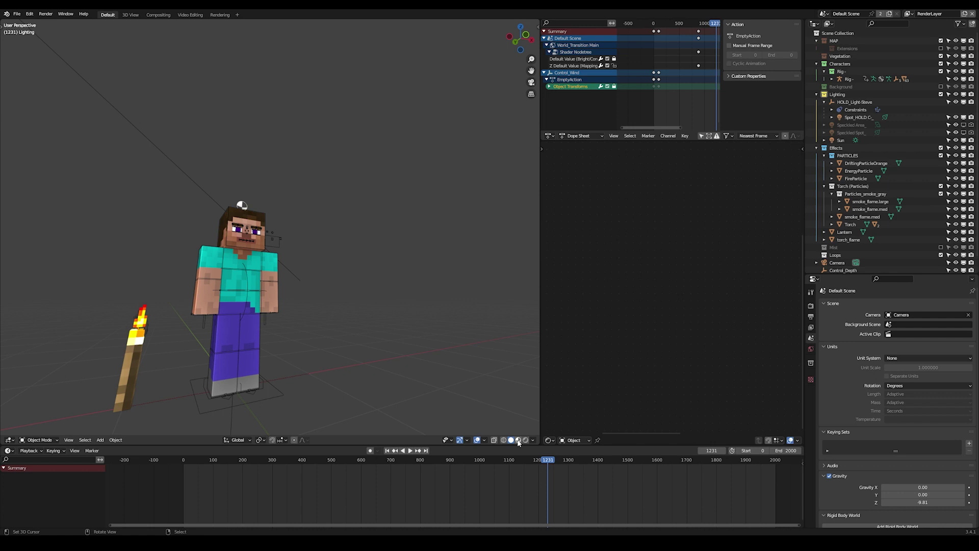
Switch the viewport to Material Preview shading and enable Scene World so the sky is shown
{"action": "left_click", "coordinate": [518, 441]}
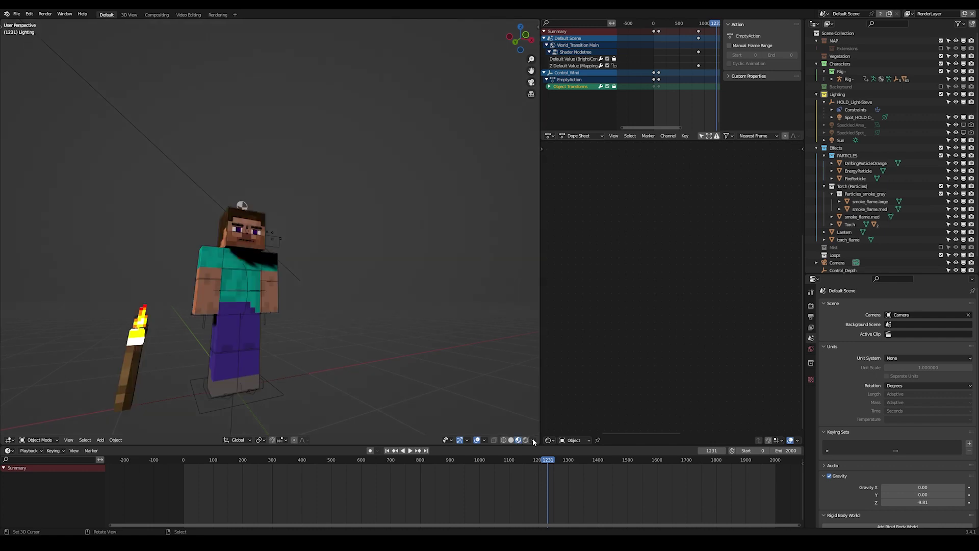
{"action": "left_click", "coordinate": [533, 441]}
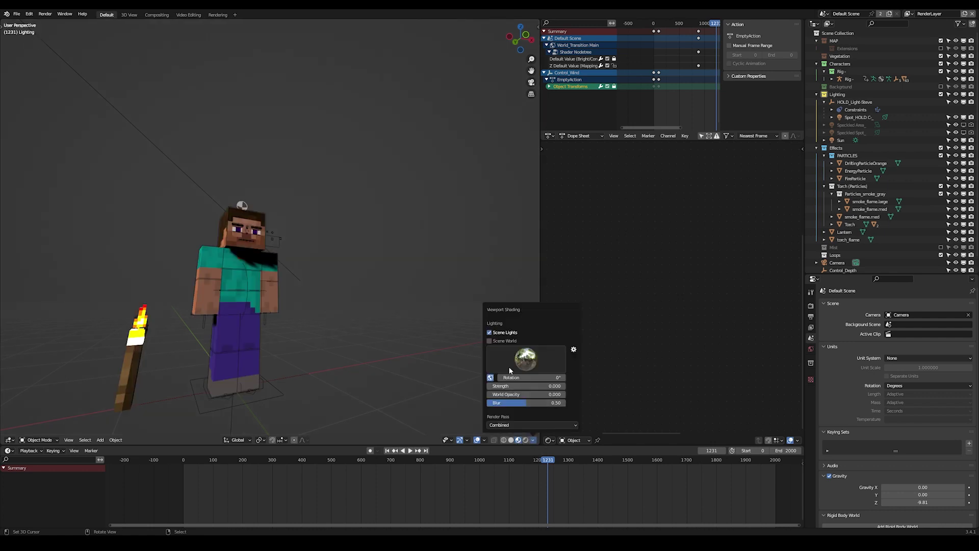
{"action": "left_click", "coordinate": [490, 341]}
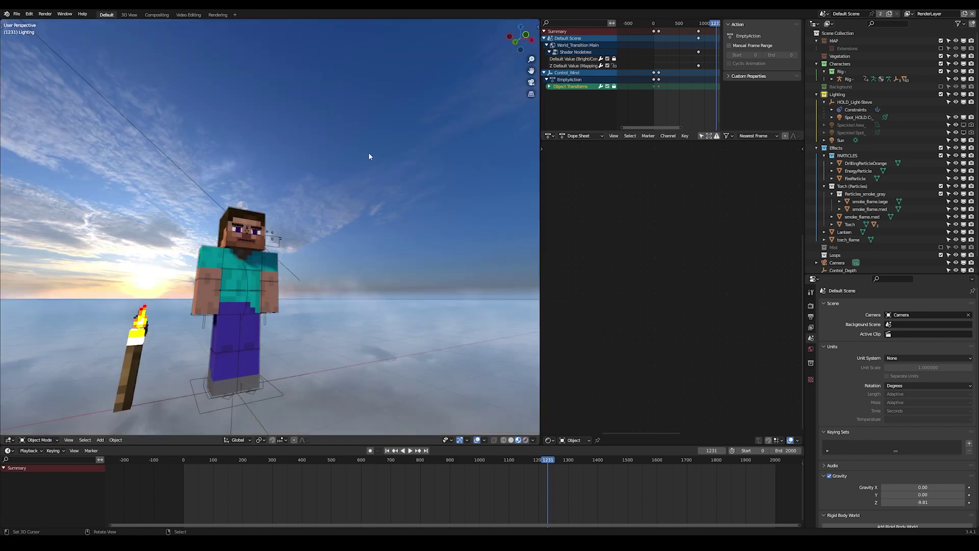
{"action": "key", "text": "shift+grave"}
{"action": "key", "text": "Escape"}
Show the World shader nodes and inspect the Cloudy Sunset and neighbouring overcast mix nodes
{"action": "left_click", "coordinate": [573, 440]}
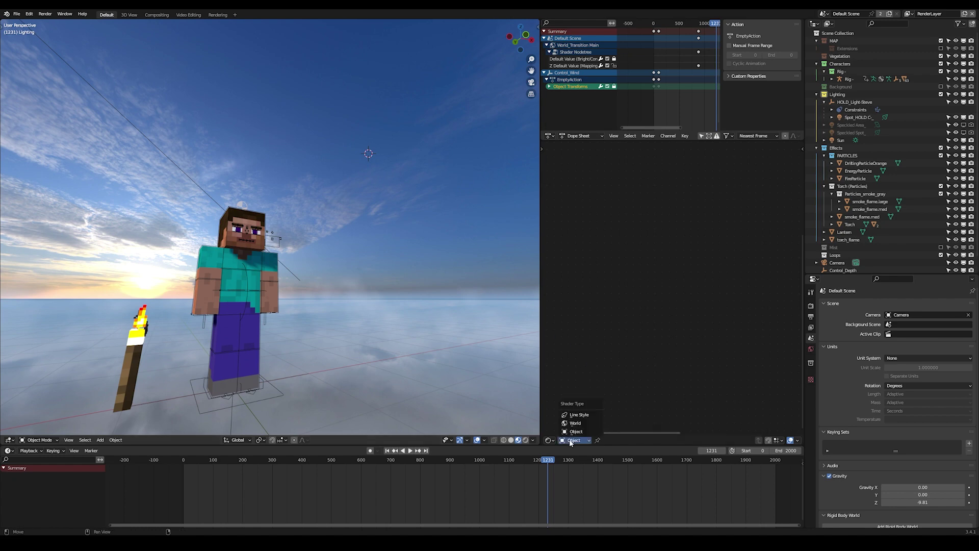
{"action": "left_click", "coordinate": [570, 422]}
{"action": "scroll", "coordinate": [672, 317], "scroll_direction": "down", "scroll_amount": 14}
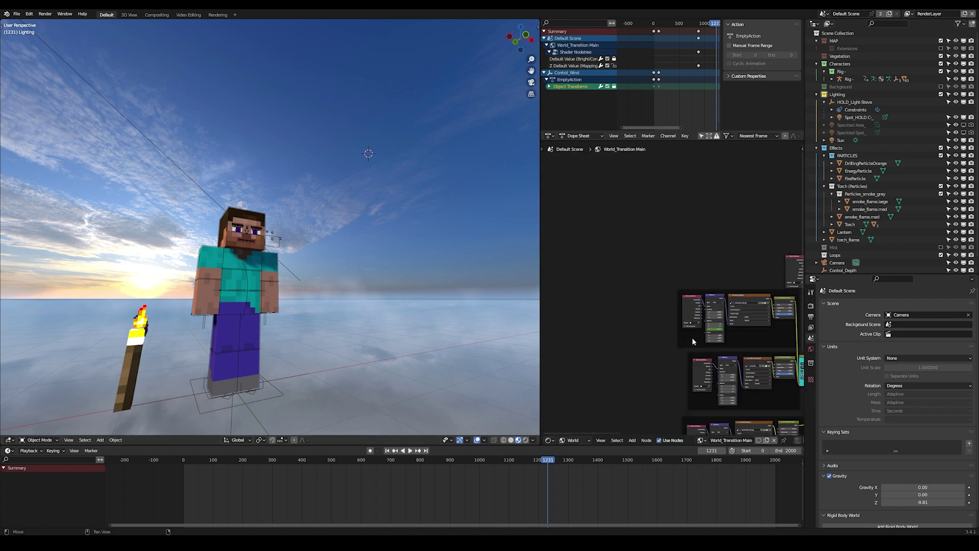
{"action": "middle_click_drag", "start_coordinate": [713, 388], "coordinate": [637, 281]}
{"action": "scroll", "coordinate": [667, 243], "scroll_direction": "up", "scroll_amount": 6}
{"action": "middle_click_drag", "start_coordinate": [666, 238], "coordinate": [611, 192]}
{"action": "scroll", "coordinate": [691, 232], "scroll_direction": "up", "scroll_amount": 3}
{"action": "left_click", "coordinate": [681, 216]}
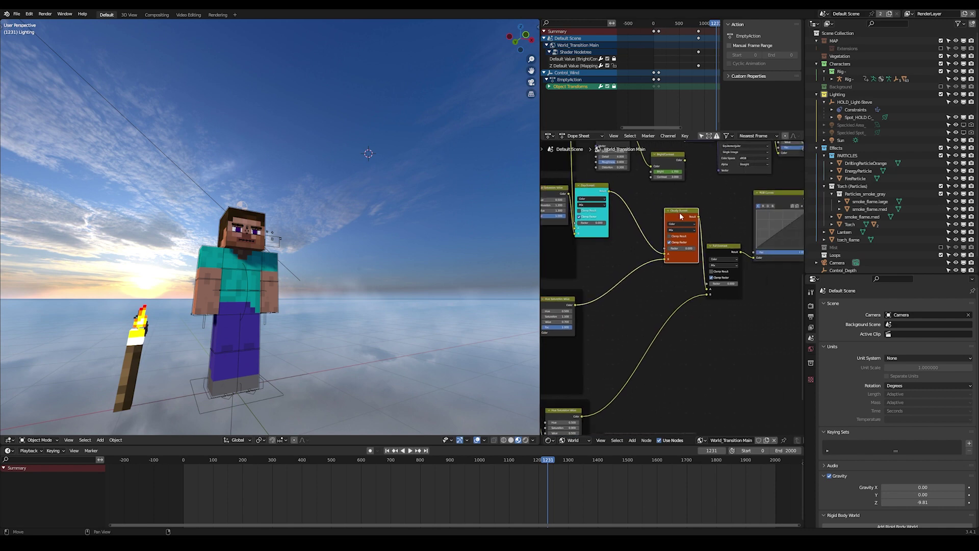
{"action": "left_click", "coordinate": [725, 248]}
Preview the sunset sky by raising the Day-Sunset mix Factor to 1.000 and return it to 0.000
{"action": "scroll", "coordinate": [565, 201], "scroll_direction": "up", "scroll_amount": 3}
{"action": "middle_click_drag", "start_coordinate": [565, 200], "coordinate": [653, 258]}
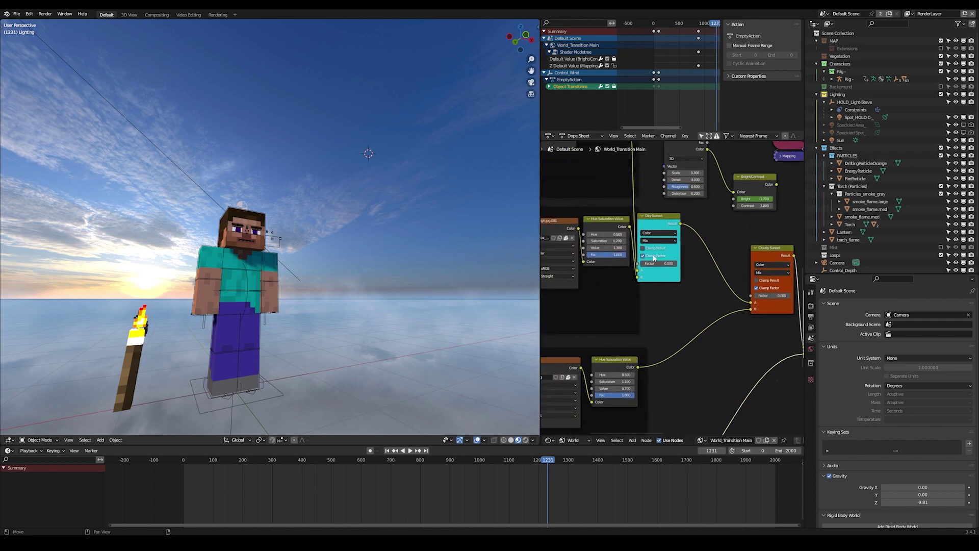
{"action": "left_click_drag", "start_coordinate": [650, 263], "coordinate": [677, 263]}
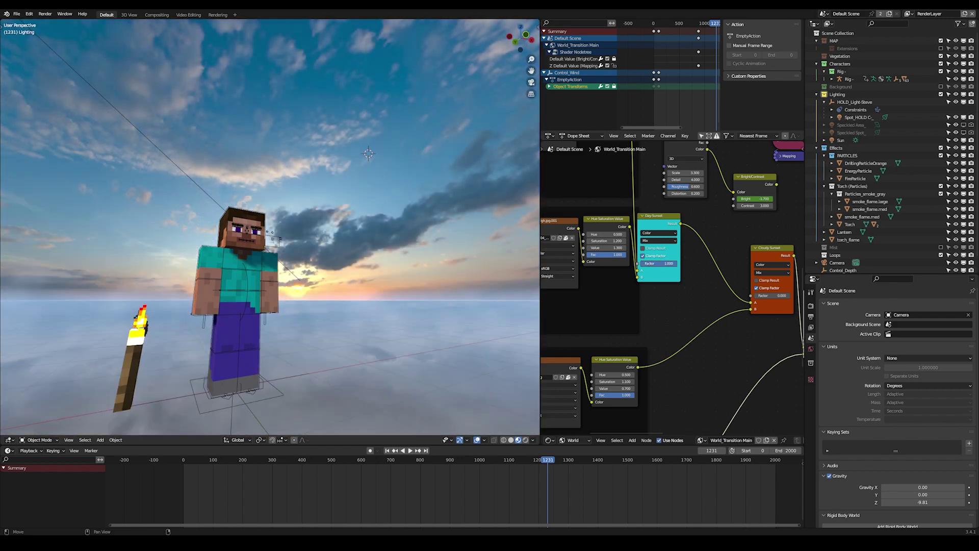
{"action": "left_click_drag", "start_coordinate": [677, 263], "coordinate": [641, 263]}
Examine the morning12_high.jpg and sunset04_high.jpg image nodes and the Day-Sunset mix node they feed
{"action": "middle_click_drag", "start_coordinate": [600, 146], "coordinate": [731, 254]}
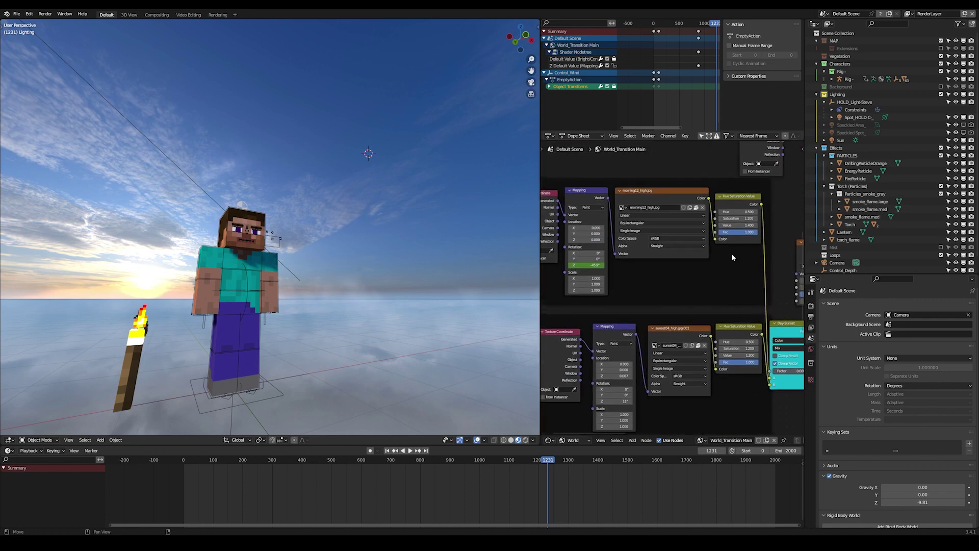
{"action": "left_click", "coordinate": [643, 201]}
{"action": "scroll", "coordinate": [645, 203], "scroll_direction": "up", "scroll_amount": 1}
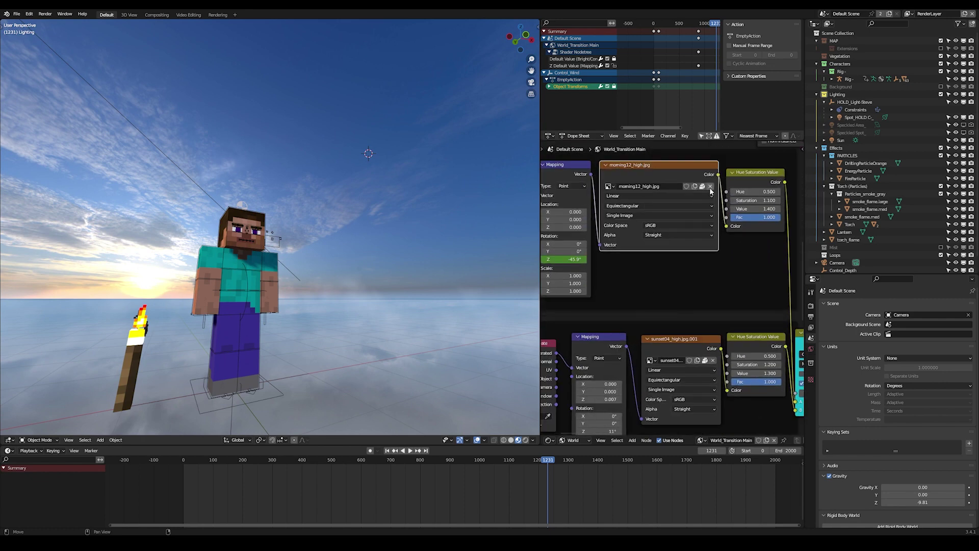
{"action": "middle_click_drag", "start_coordinate": [713, 281], "coordinate": [670, 198]}
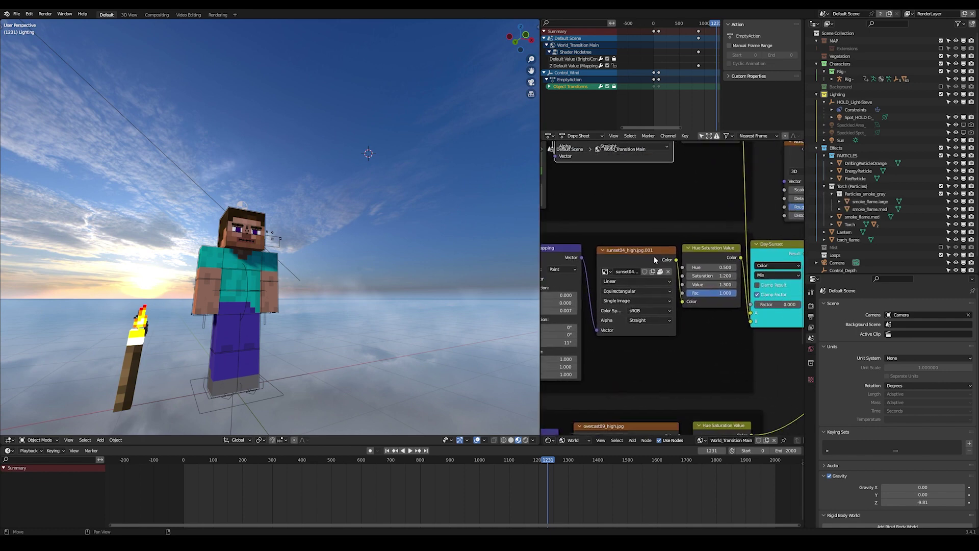
{"action": "left_click", "coordinate": [654, 260]}
{"action": "middle_click_drag", "start_coordinate": [736, 308], "coordinate": [609, 214]}
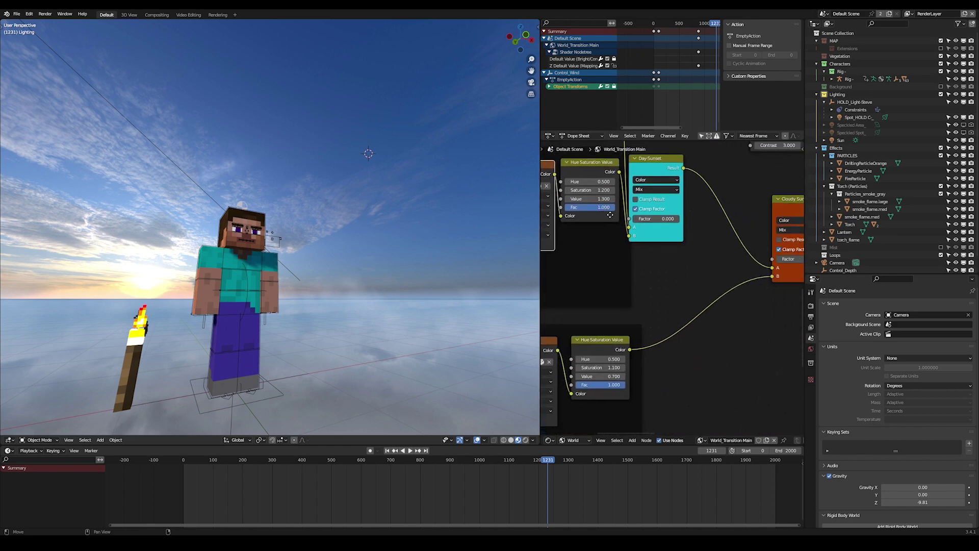
{"action": "left_click", "coordinate": [647, 158]}
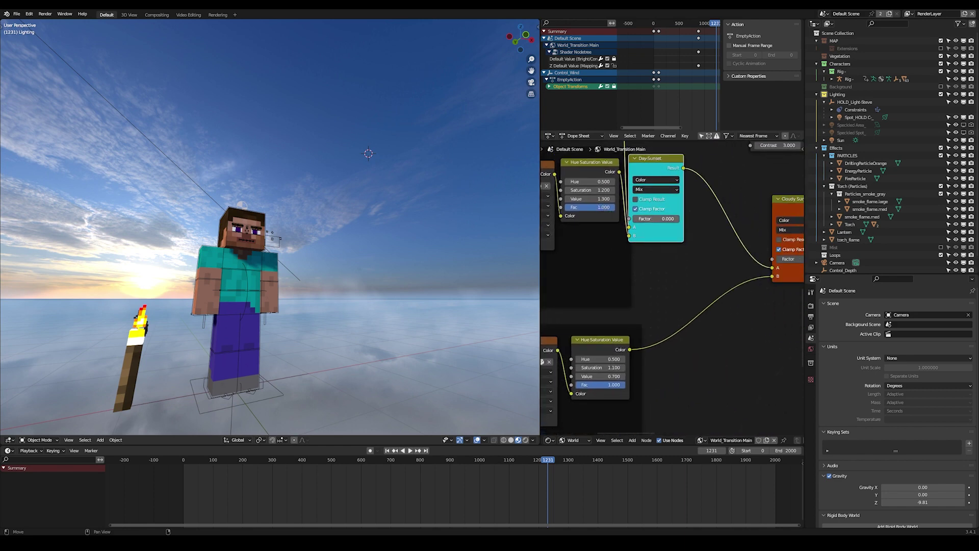
{"action": "mouse_move", "coordinate": [648, 218]}
{"action": "left_mouse_down"}
{"action": "mouse_move", "coordinate": [694, 218]}
{"action": "mouse_move", "coordinate": [631, 220]}
{"action": "left_mouse_up"}
Examine the chain of Screen mix nodes leading to the world output and look around the scene
{"action": "scroll", "coordinate": [739, 289], "scroll_direction": "down", "scroll_amount": 6}
{"action": "middle_click_drag", "start_coordinate": [737, 265], "coordinate": [618, 240]}
{"action": "middle_click_drag", "start_coordinate": [582, 271], "coordinate": [757, 364]}
{"action": "middle_click_drag", "start_coordinate": [636, 182], "coordinate": [645, 204]}
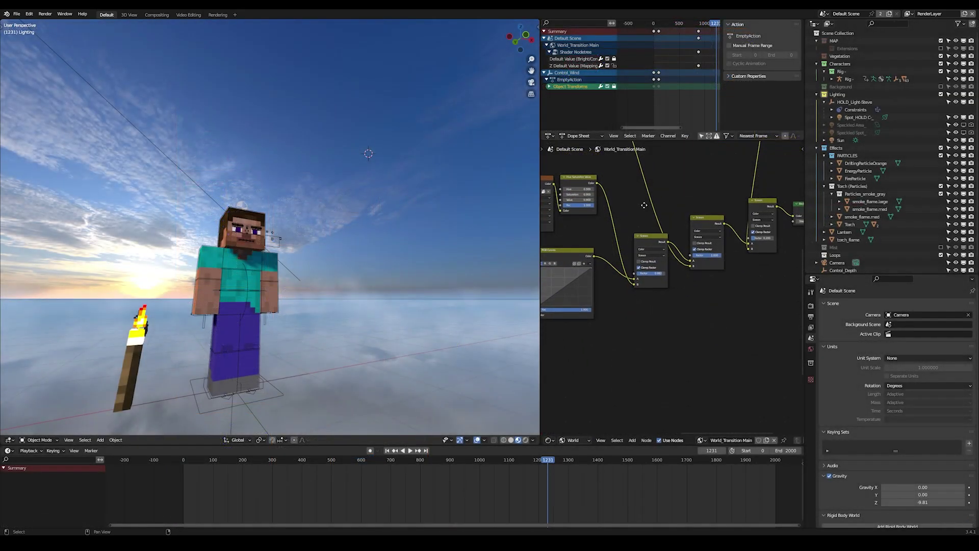
{"action": "scroll", "coordinate": [670, 260], "scroll_direction": "up", "scroll_amount": 1}
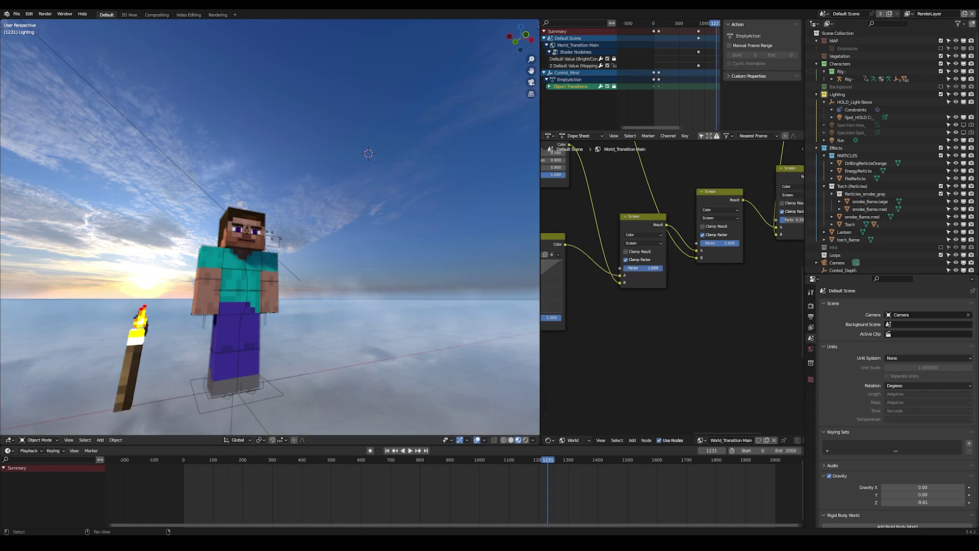
{"action": "key", "text": "shift+grave"}
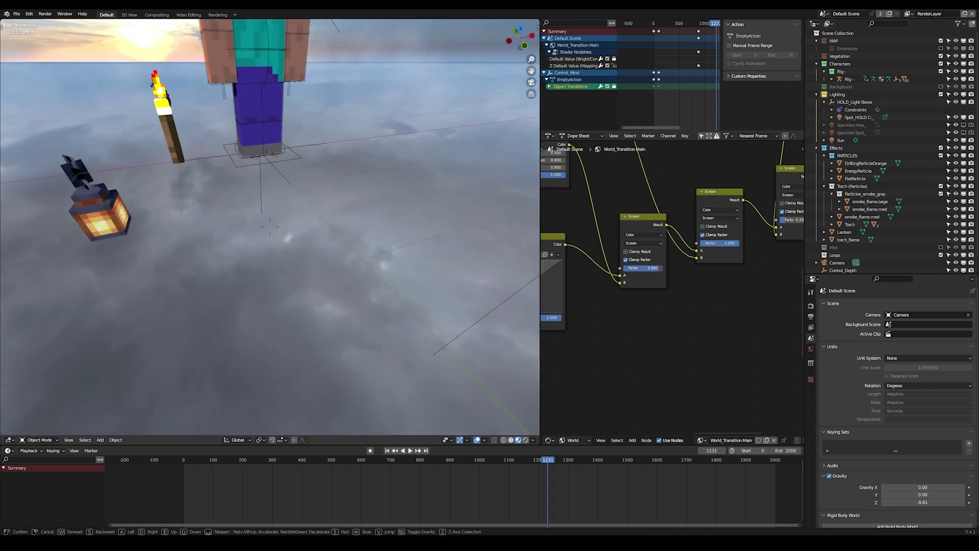
{"action": "key", "text": "Escape"}
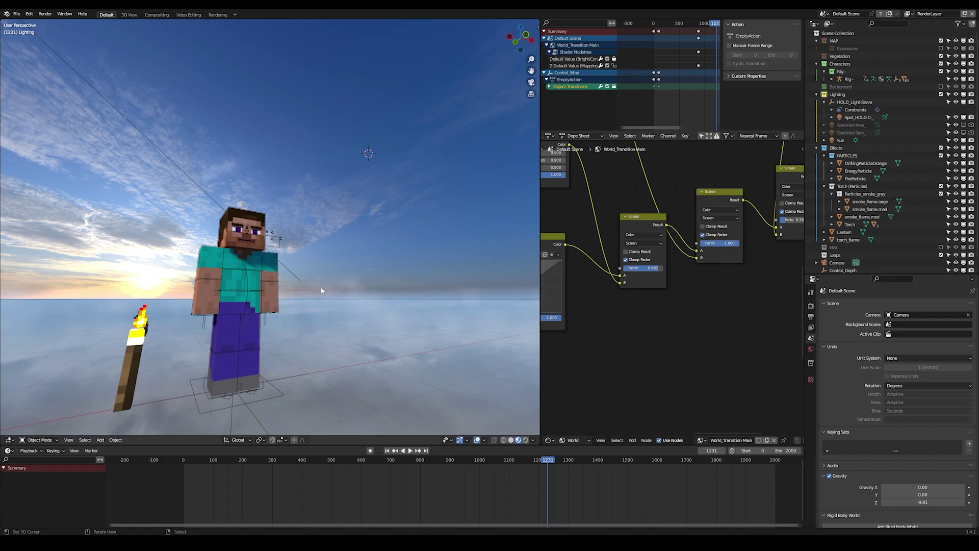
Examine the framed sky image groups and trace their links into the Day-Sunset and Cloudy Sunset mix nodes
{"action": "scroll", "coordinate": [718, 269], "scroll_direction": "down", "scroll_amount": 6}
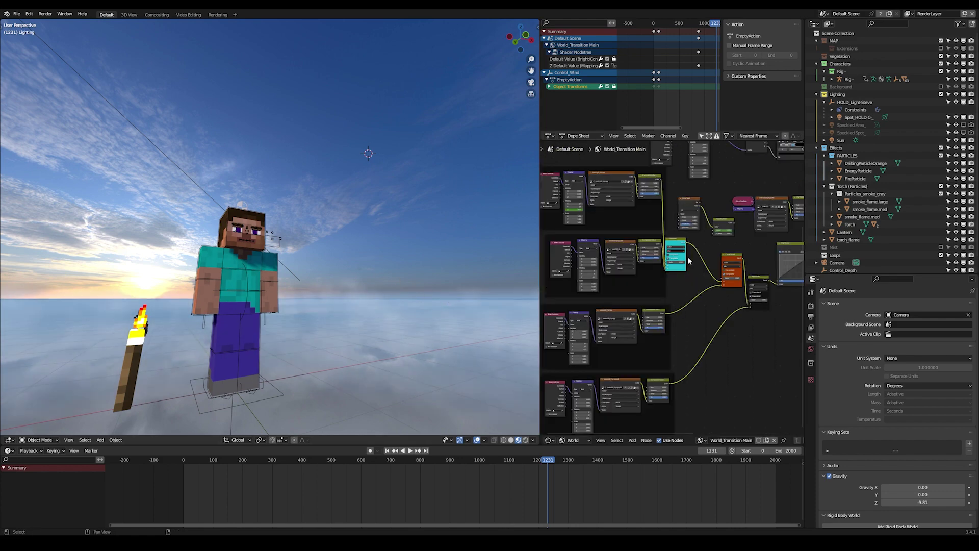
{"action": "middle_click_drag", "start_coordinate": [714, 265], "coordinate": [669, 269]}
{"action": "middle_click_drag", "start_coordinate": [607, 214], "coordinate": [675, 241]}
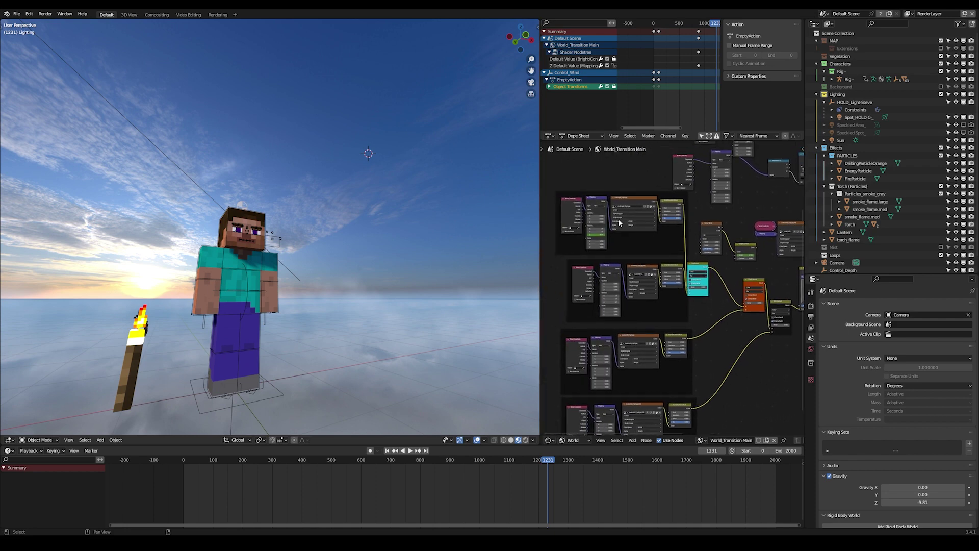
{"action": "scroll", "coordinate": [625, 218], "scroll_direction": "up", "scroll_amount": 5}
{"action": "middle_click_drag", "start_coordinate": [645, 187], "coordinate": [656, 194]}
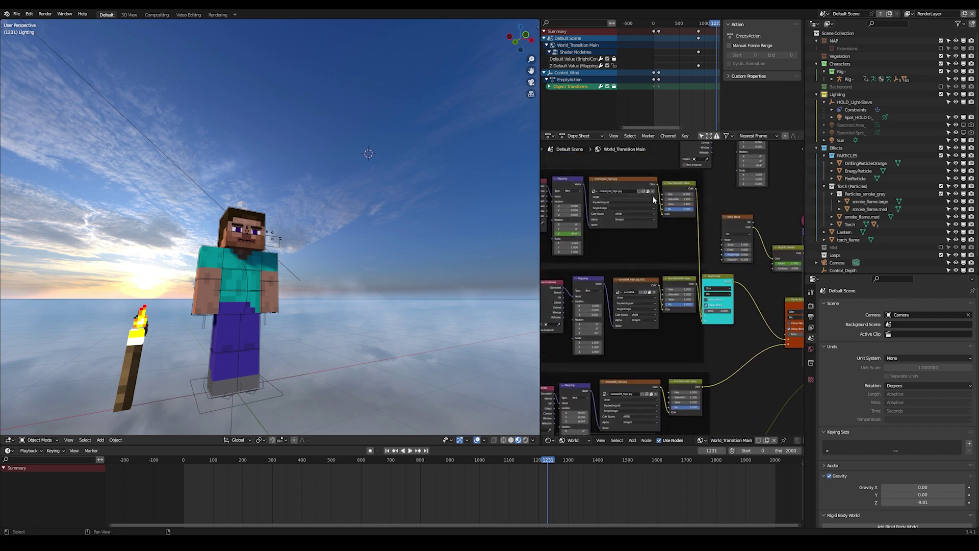
{"action": "scroll", "coordinate": [684, 288], "scroll_direction": "up", "scroll_amount": 5}
{"action": "middle_click_drag", "start_coordinate": [734, 345], "coordinate": [608, 242]}
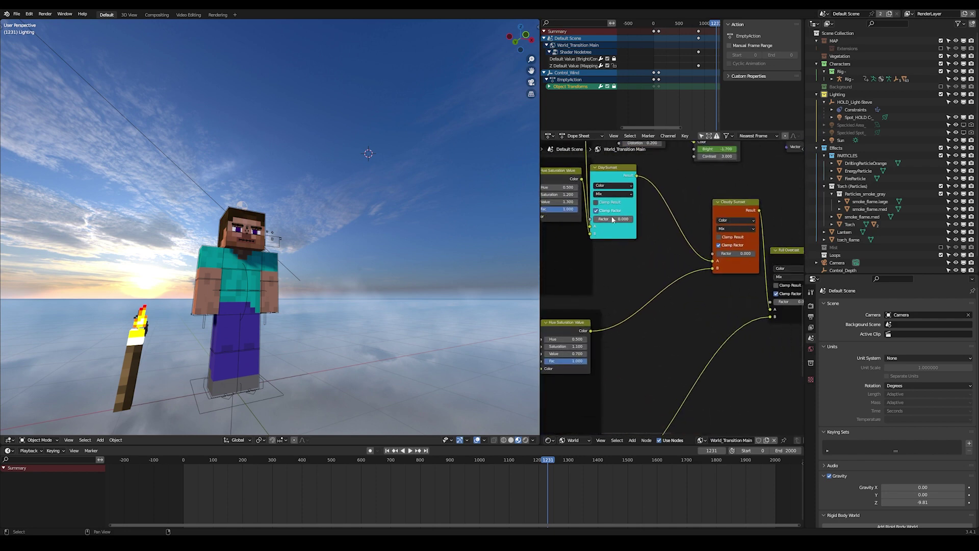
{"action": "mouse_move", "coordinate": [605, 221]}
{"action": "left_mouse_down"}
{"action": "mouse_move", "coordinate": [638, 220]}
{"action": "mouse_move", "coordinate": [605, 220]}
{"action": "left_mouse_up"}
Move the Day-Sunset mix node over the Noise Texture node and set its Factor to 1.000
{"action": "scroll", "coordinate": [618, 221], "scroll_direction": "up", "scroll_amount": 2}
{"action": "middle_click_drag", "start_coordinate": [617, 222], "coordinate": [730, 335]}
{"action": "left_click_drag", "start_coordinate": [708, 271], "coordinate": [752, 241]}
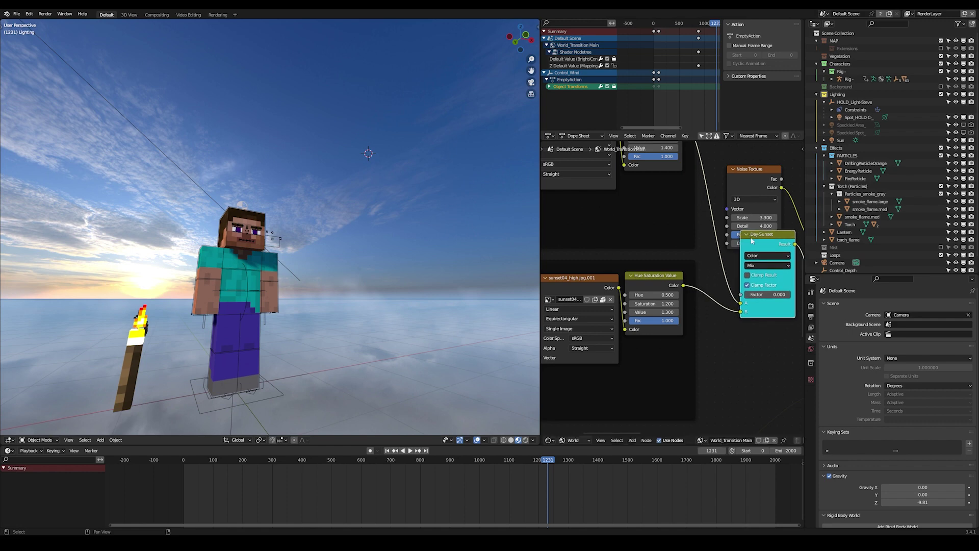
{"action": "scroll", "coordinate": [737, 302], "scroll_direction": "down", "scroll_amount": 2}
{"action": "middle_click_drag", "start_coordinate": [738, 301], "coordinate": [623, 302]}
{"action": "left_click_drag", "start_coordinate": [631, 295], "coordinate": [668, 294]}
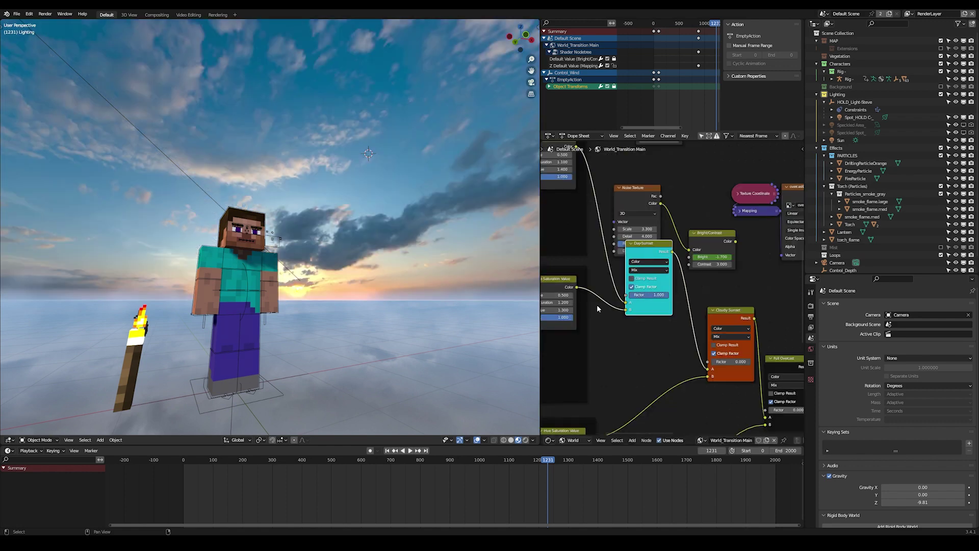
{"action": "middle_click_drag", "start_coordinate": [598, 308], "coordinate": [620, 279]}
{"action": "scroll", "coordinate": [654, 279], "scroll_direction": "up", "scroll_amount": 4}
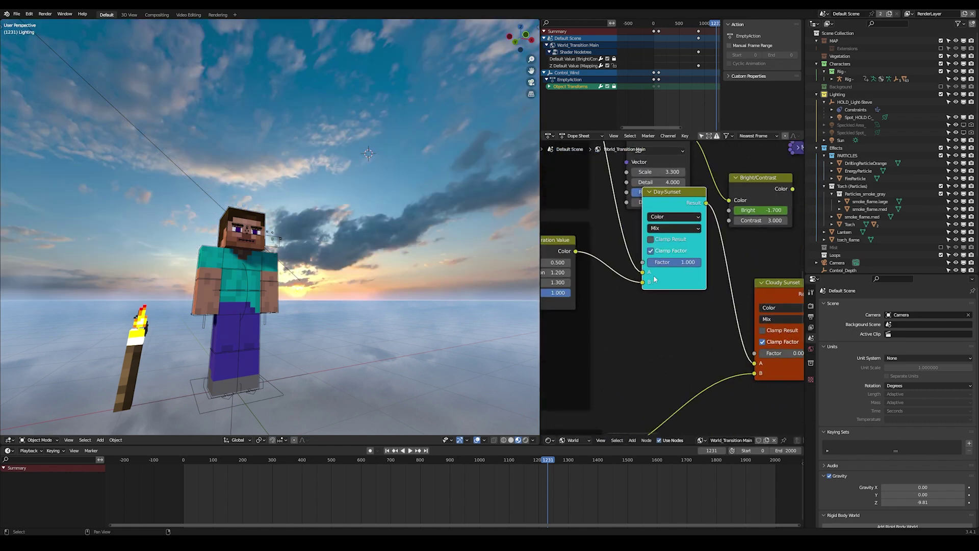
Move the Day-Sunset mix node clear of the Noise Texture node and set its Factor to 0.000
{"action": "left_click_drag", "start_coordinate": [659, 216], "coordinate": [663, 249]}
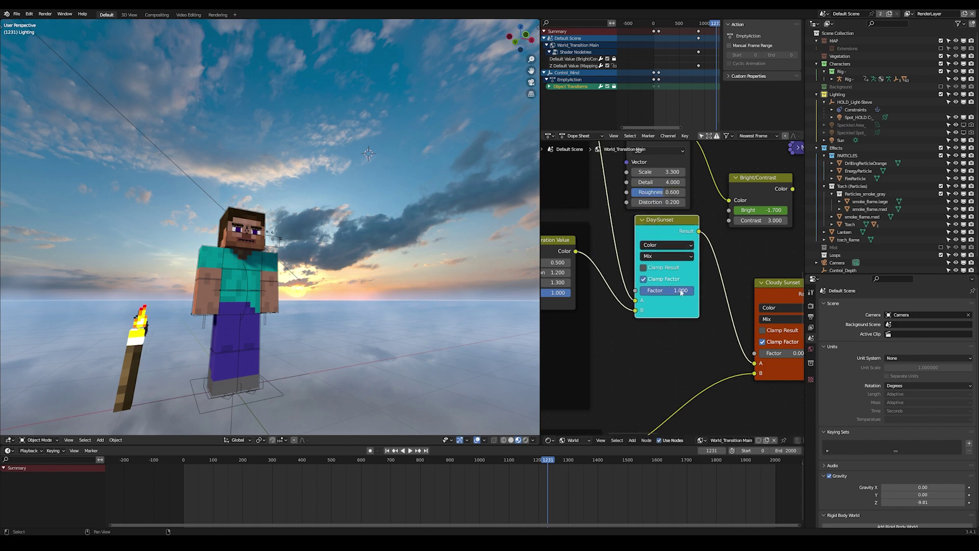
{"action": "left_click_drag", "start_coordinate": [680, 290], "coordinate": [640, 292]}
{"action": "scroll", "coordinate": [692, 257], "scroll_direction": "down", "scroll_amount": 3}
{"action": "middle_click_drag", "start_coordinate": [691, 257], "coordinate": [699, 292]}
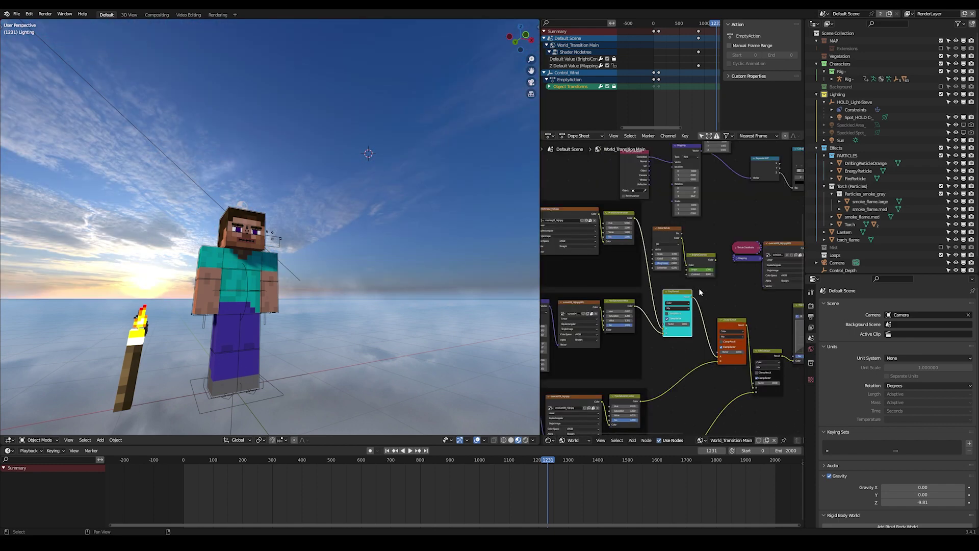
{"action": "scroll", "coordinate": [700, 292], "scroll_direction": "up", "scroll_amount": 4}
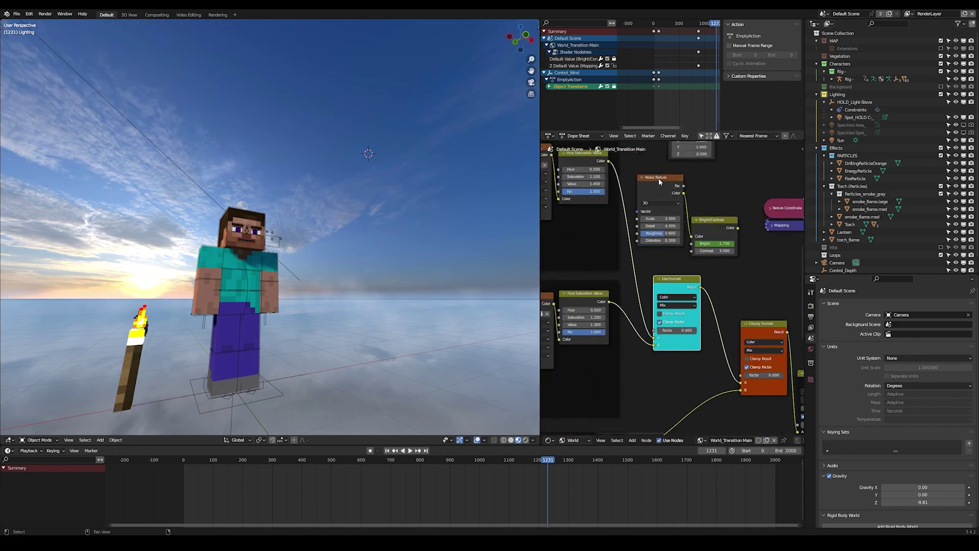
Link the Bright/Contrast node's Color output to the Day-Sunset node's Factor and try Bright values up to 5.900
{"action": "left_click", "coordinate": [659, 181]}
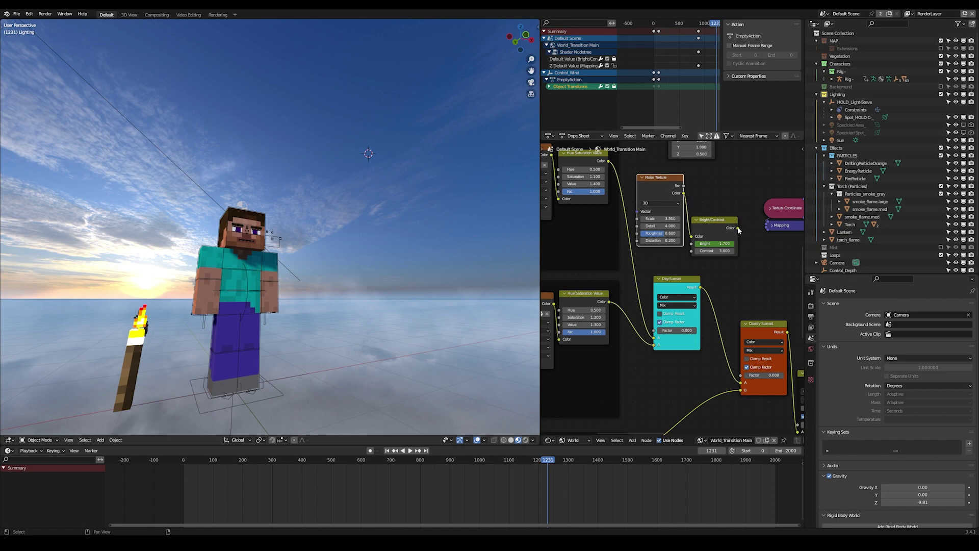
{"action": "left_click_drag", "start_coordinate": [738, 228], "coordinate": [653, 333]}
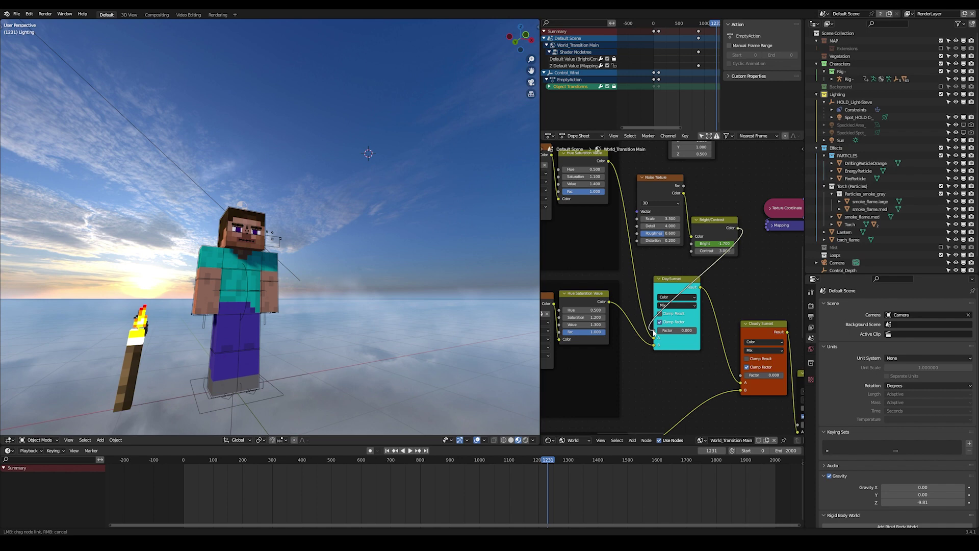
{"action": "left_click_drag", "start_coordinate": [718, 326], "coordinate": [655, 330]}
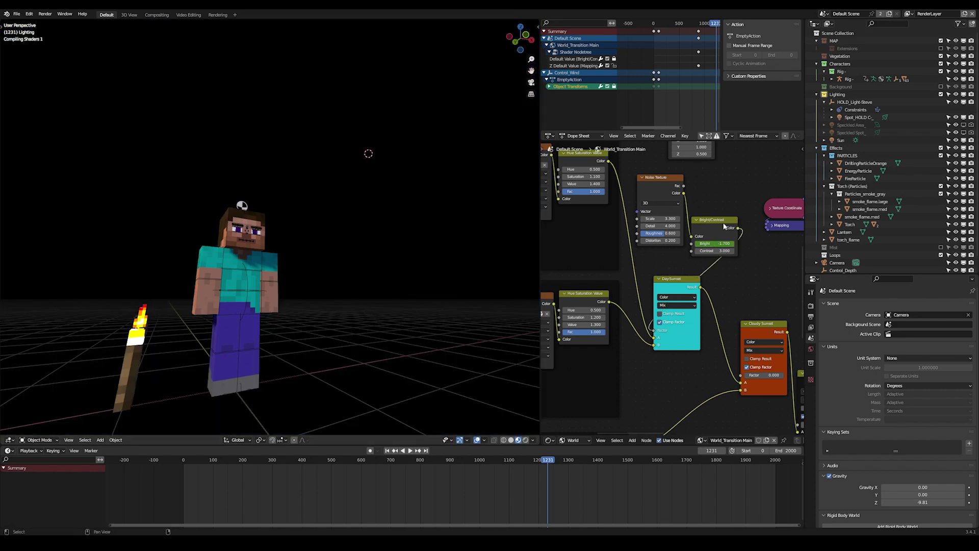
{"action": "scroll", "coordinate": [724, 226], "scroll_direction": "up", "scroll_amount": 2}
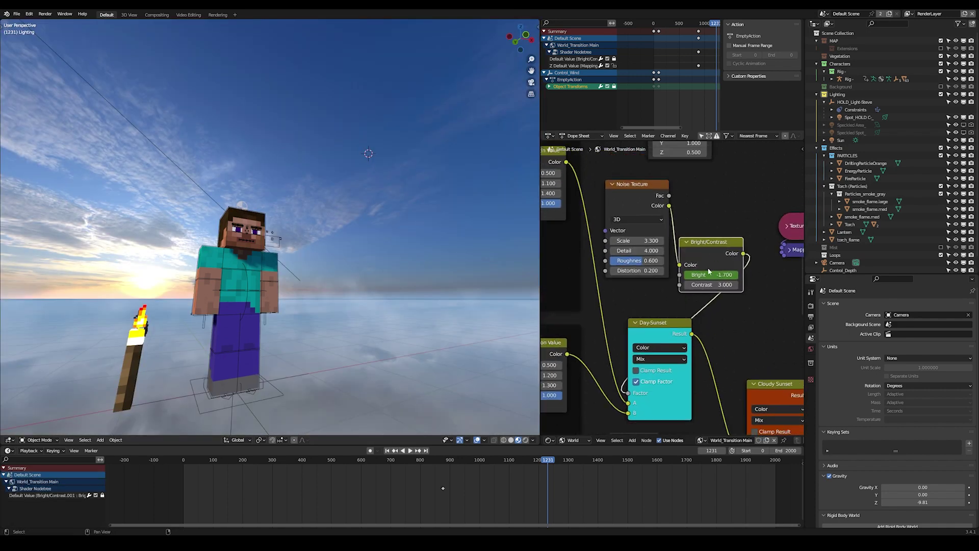
{"action": "left_click_drag", "start_coordinate": [708, 273], "coordinate": [800, 275]}
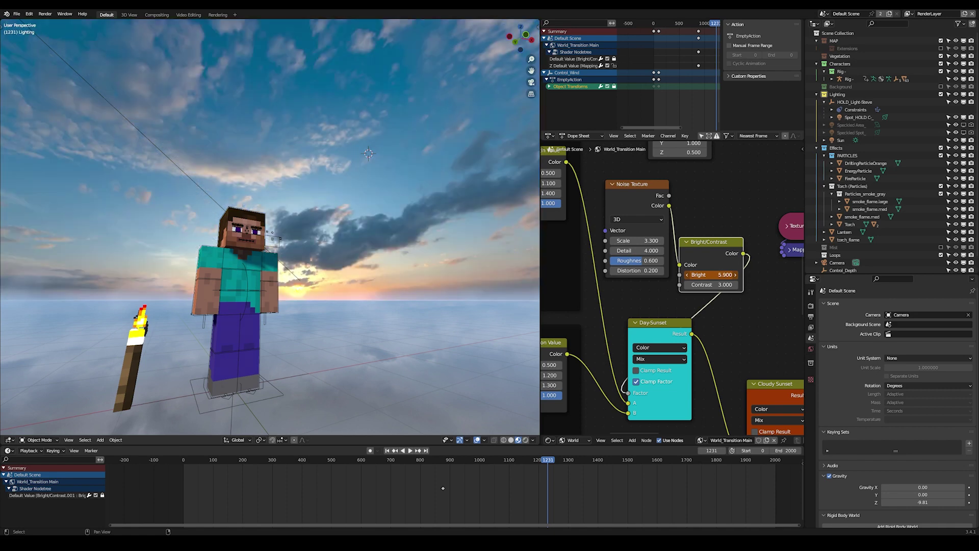
{"action": "left_click_drag", "start_coordinate": [712, 274], "coordinate": [701, 274]}
Route the Bright/Contrast output into the Full Overcast node's Factor instead and raise Bright to 1.200
{"action": "middle_click_drag", "start_coordinate": [741, 299], "coordinate": [659, 242]}
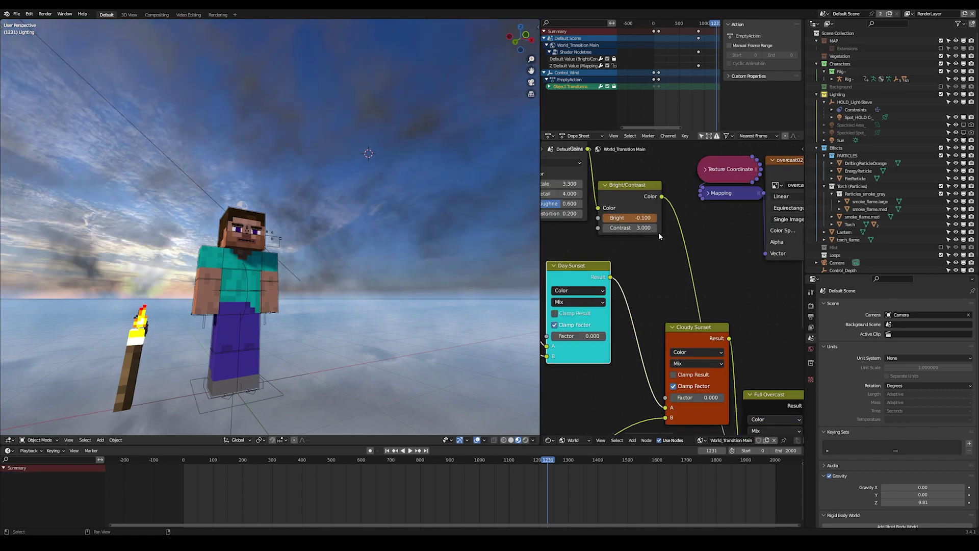
{"action": "scroll", "coordinate": [633, 174], "scroll_direction": "down", "scroll_amount": 3}
{"action": "left_click", "coordinate": [638, 184]}
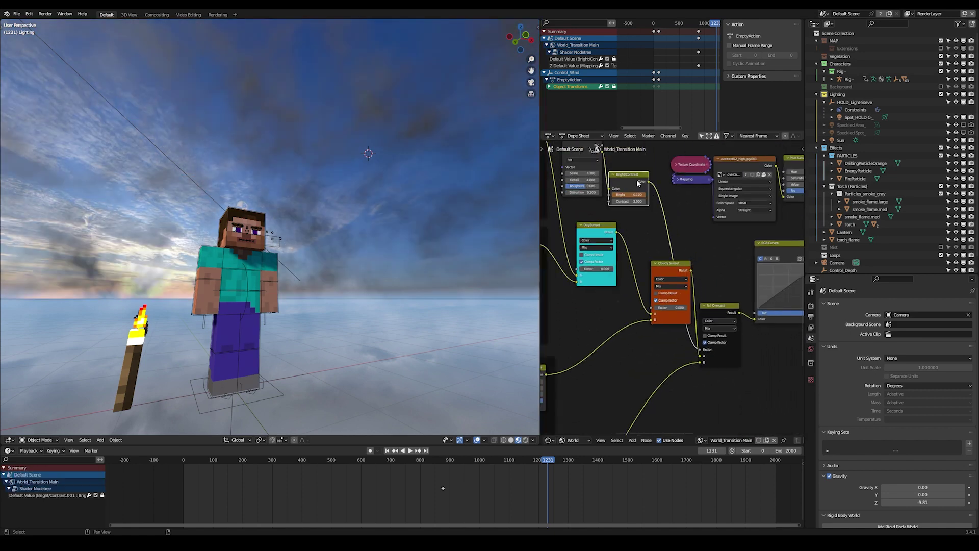
{"action": "scroll", "coordinate": [678, 284], "scroll_direction": "up", "scroll_amount": 5}
{"action": "middle_click_drag", "start_coordinate": [651, 238], "coordinate": [697, 306]}
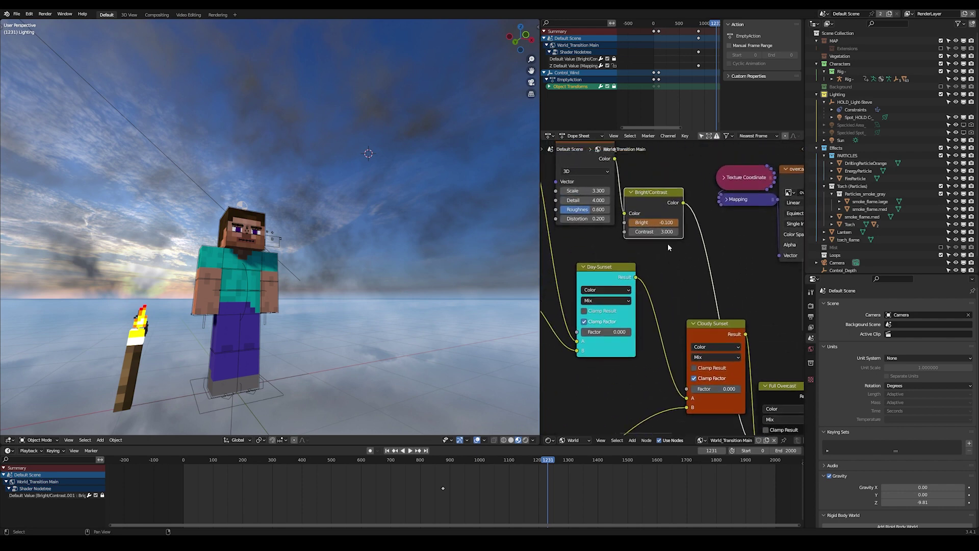
{"action": "mouse_move", "coordinate": [653, 223]}
{"action": "left_mouse_down"}
{"action": "mouse_move", "coordinate": [643, 222]}
{"action": "mouse_move", "coordinate": [668, 222]}
{"action": "left_mouse_up"}
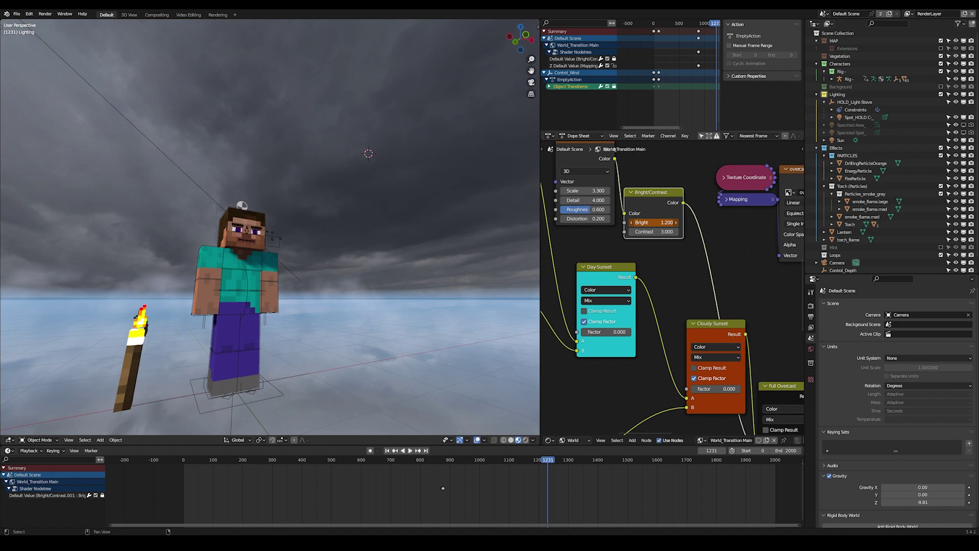
{"action": "mouse_move", "coordinate": [742, 332]}
{"action": "left_mouse_down"}
{"action": "mouse_move", "coordinate": [755, 331]}
{"action": "mouse_move", "coordinate": [743, 334]}
{"action": "left_mouse_up"}
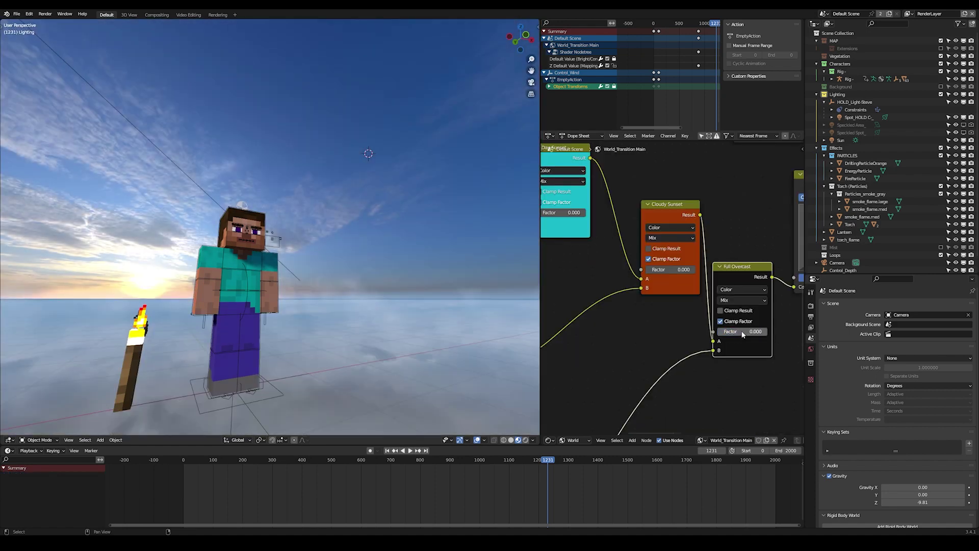
Switch to the MistLayer view layer and exclude the Background collection from it
{"action": "scroll", "coordinate": [743, 335], "scroll_direction": "down", "scroll_amount": 3}
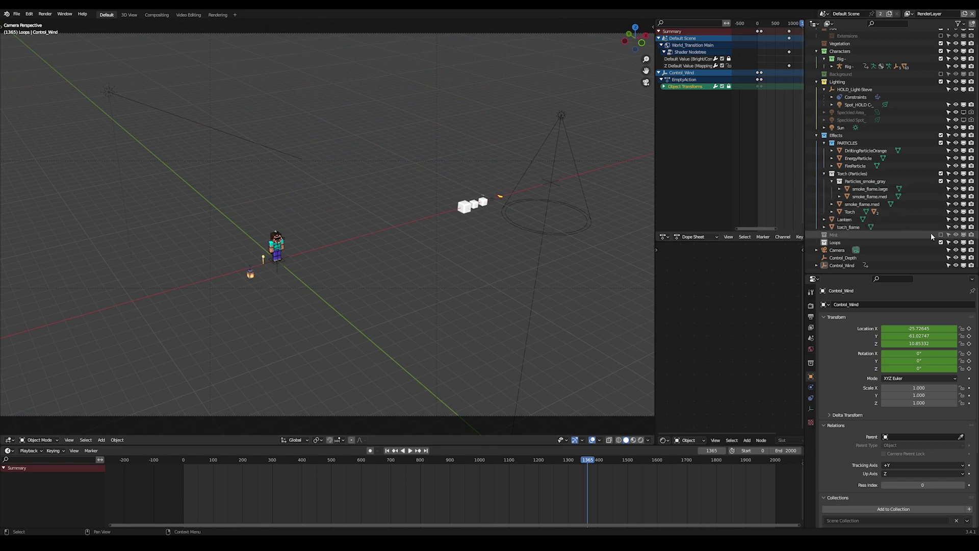
{"action": "left_click", "coordinate": [908, 14]}
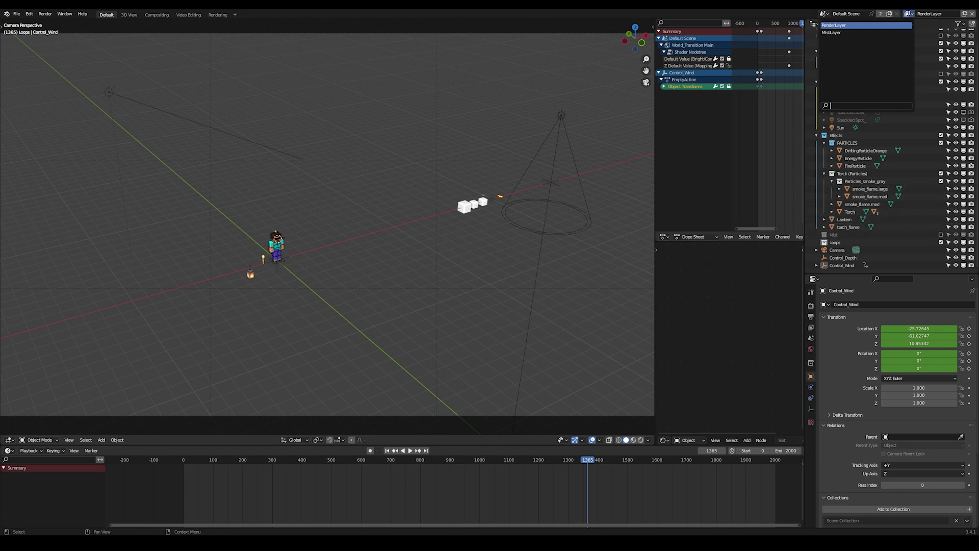
{"action": "left_click", "coordinate": [859, 33]}
{"action": "key", "text": "shift+grave"}
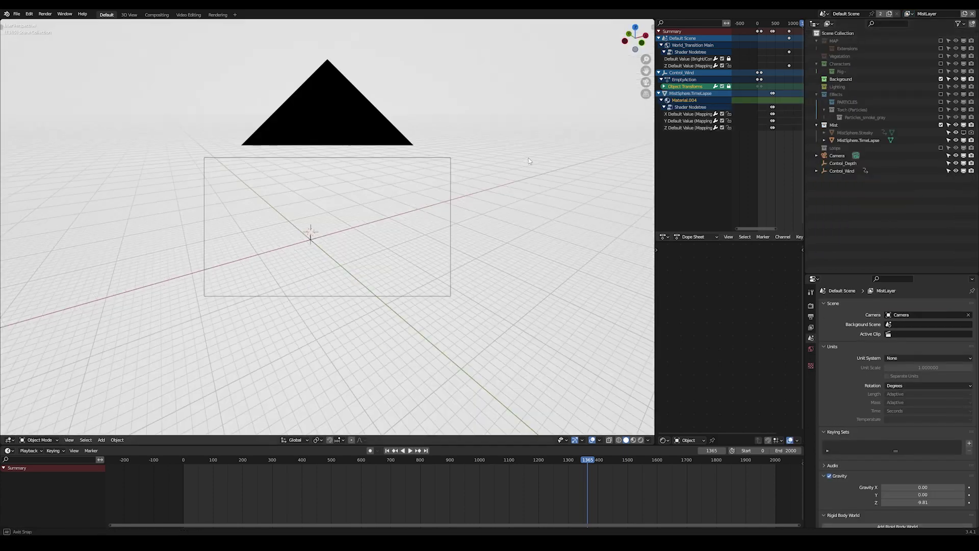
{"action": "left_click", "coordinate": [327, 227]}
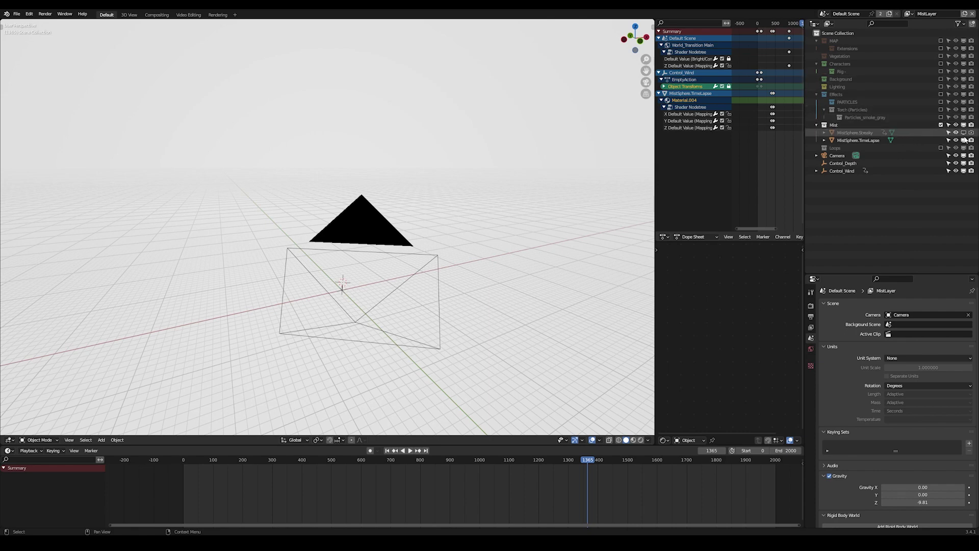
Set the viewport to Material Preview shading and fly around inside the mist sphere
{"action": "left_click", "coordinate": [639, 441]}
{"action": "key", "text": "shift+grave"}
{"action": "key", "text": "w"}
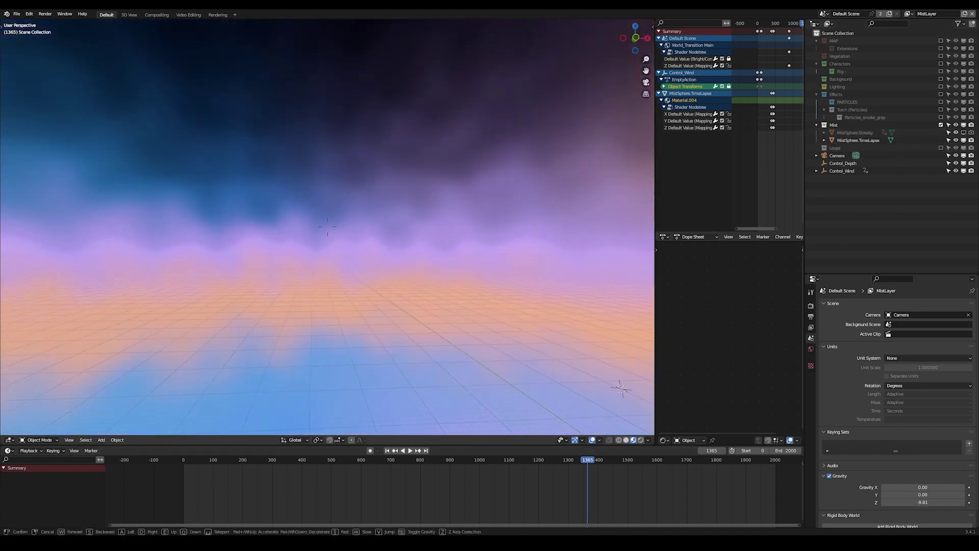
{"action": "left_click", "coordinate": [448, 264]}
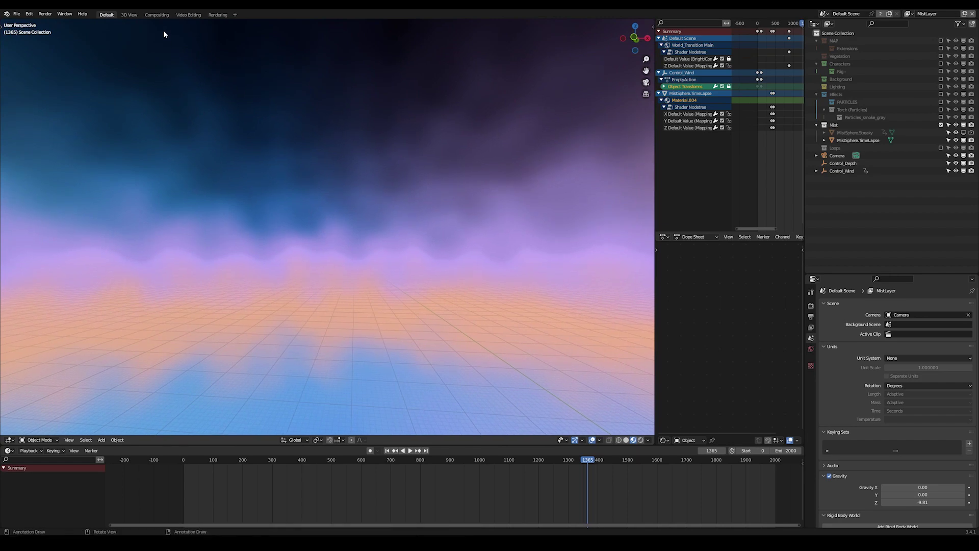
Check the compositing node tree, return to the Default workspace and select MistSphere.TimeLapse
{"action": "left_click", "coordinate": [156, 14]}
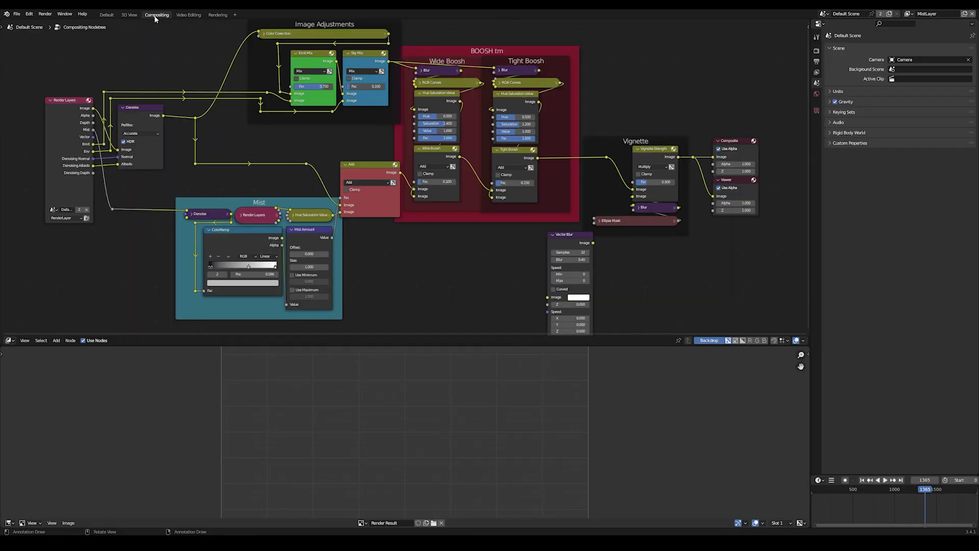
{"action": "left_click", "coordinate": [106, 15]}
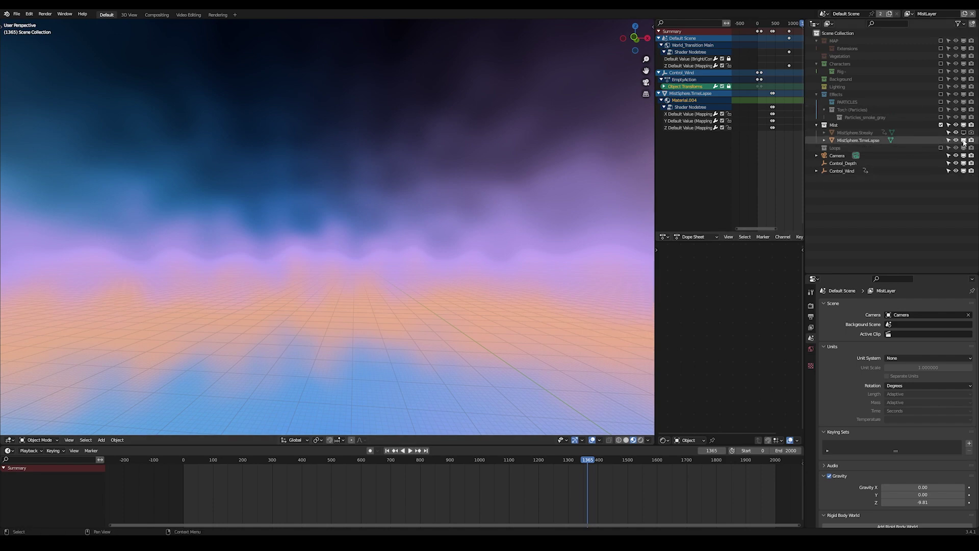
{"action": "left_click", "coordinate": [867, 140]}
{"action": "key", "text": "shift+grave"}
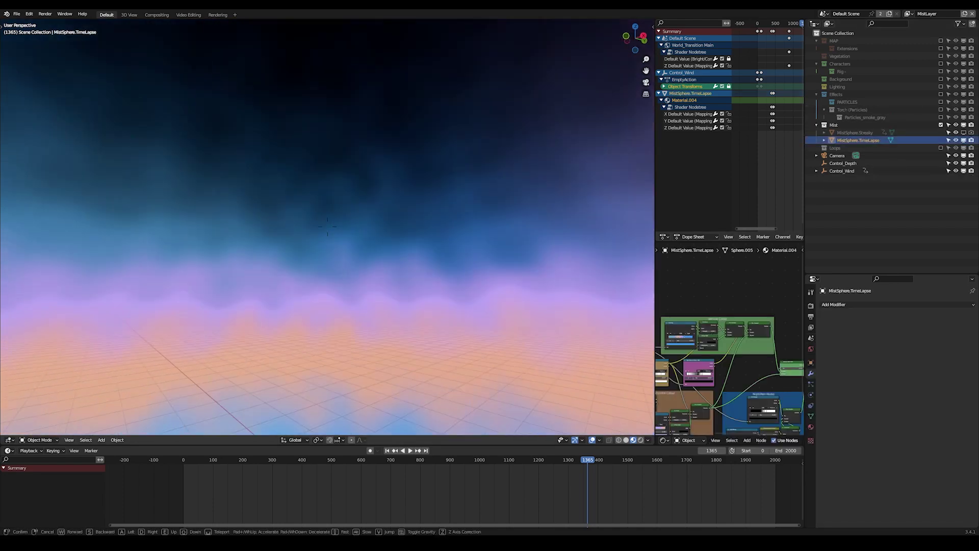
{"action": "right_click", "coordinate": [452, 219]}
Show MistSphere.Streaky in the viewport in place of MistSphere.TimeLapse and clear the Streaky sphere's rotation
{"action": "left_click", "coordinate": [963, 140]}
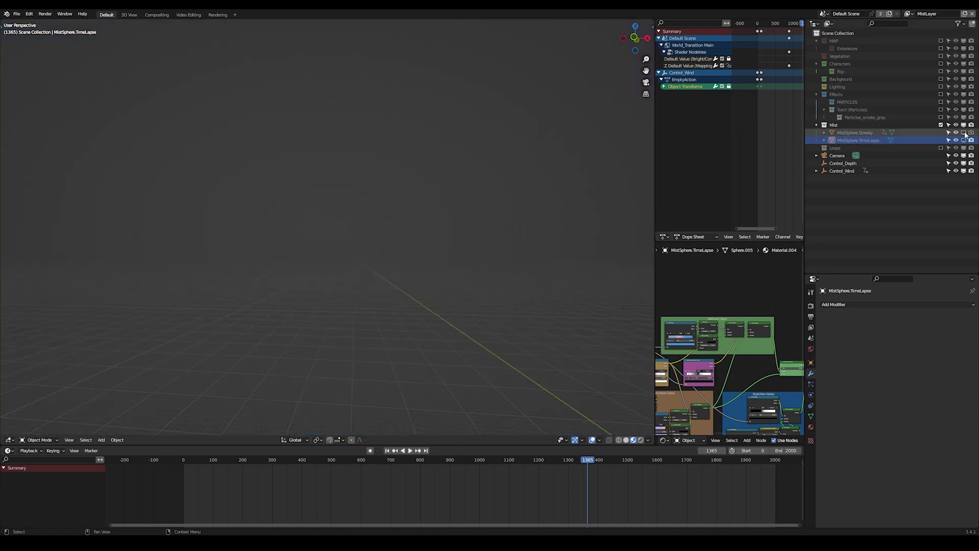
{"action": "left_click", "coordinate": [964, 132]}
{"action": "left_click", "coordinate": [908, 132]}
{"action": "key", "text": "shift+grave"}
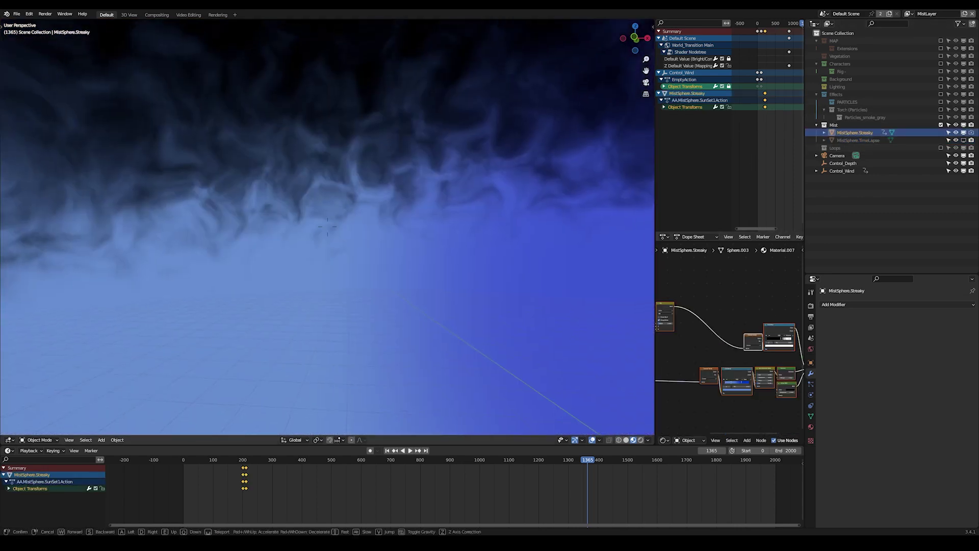
{"action": "key", "text": "Escape"}
{"action": "key", "text": "alt+r"}
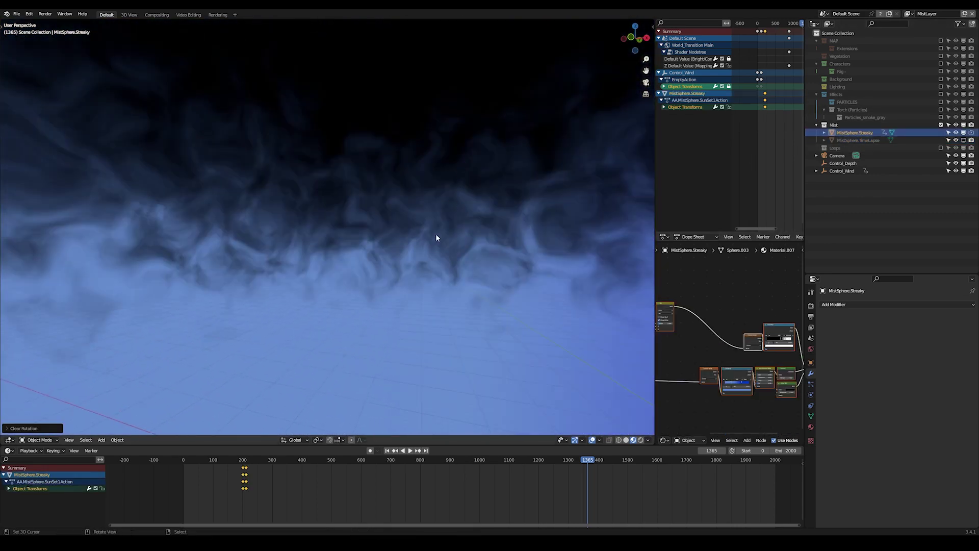
{"action": "key", "text": "shift+grave"}
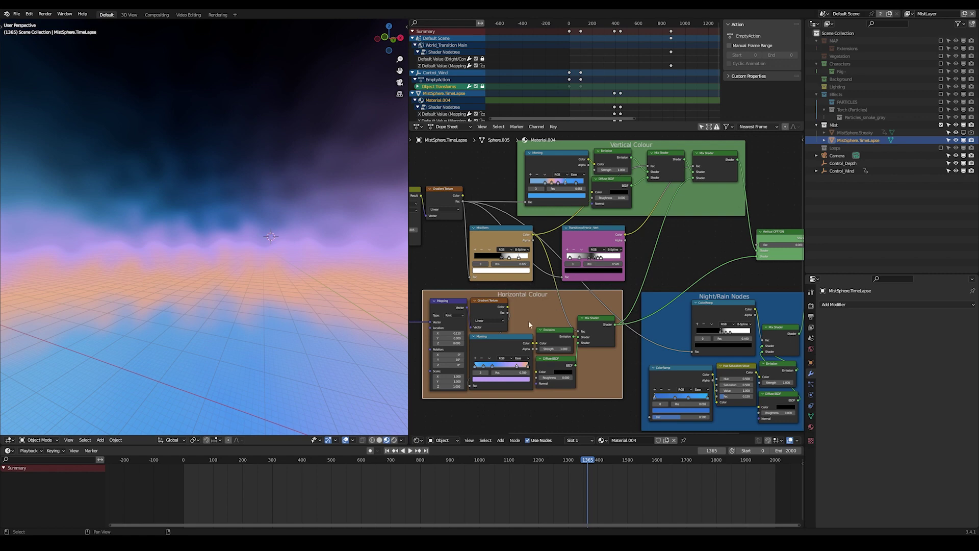
Examine the Horizontal Colour frame of MistSphere.TimeLapse's material and select its Morning color ramp while viewing the mist
{"action": "middle_click_drag", "start_coordinate": [529, 324], "coordinate": [564, 289]}
{"action": "scroll", "coordinate": [564, 289], "scroll_direction": "up", "scroll_amount": 2}
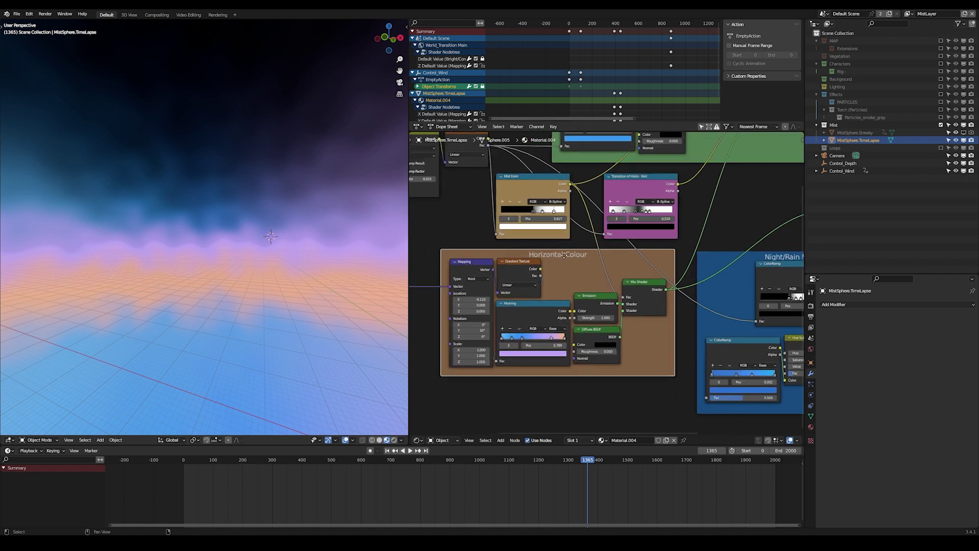
{"action": "left_click", "coordinate": [528, 318]}
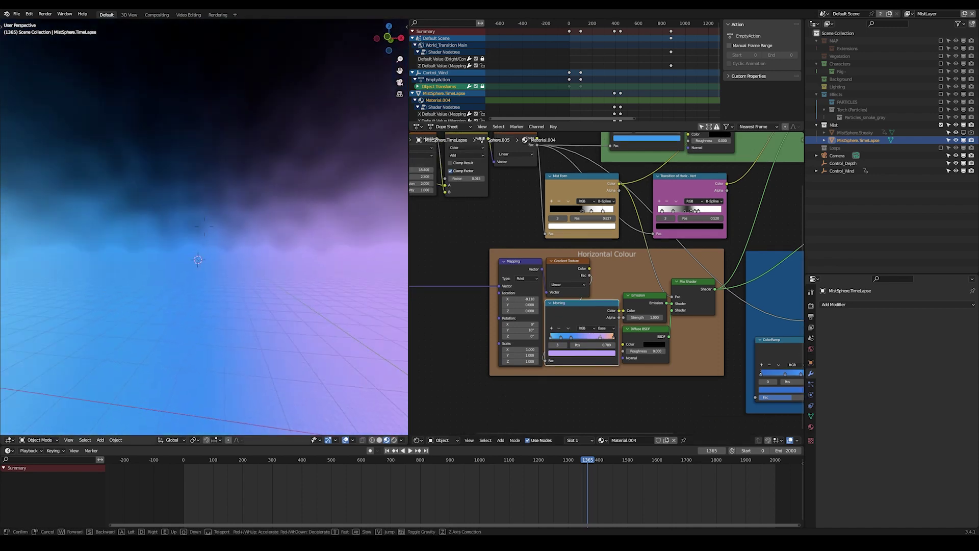
{"action": "left_click", "coordinate": [204, 226]}
{"action": "scroll", "coordinate": [595, 298], "scroll_direction": "up", "scroll_amount": 2}
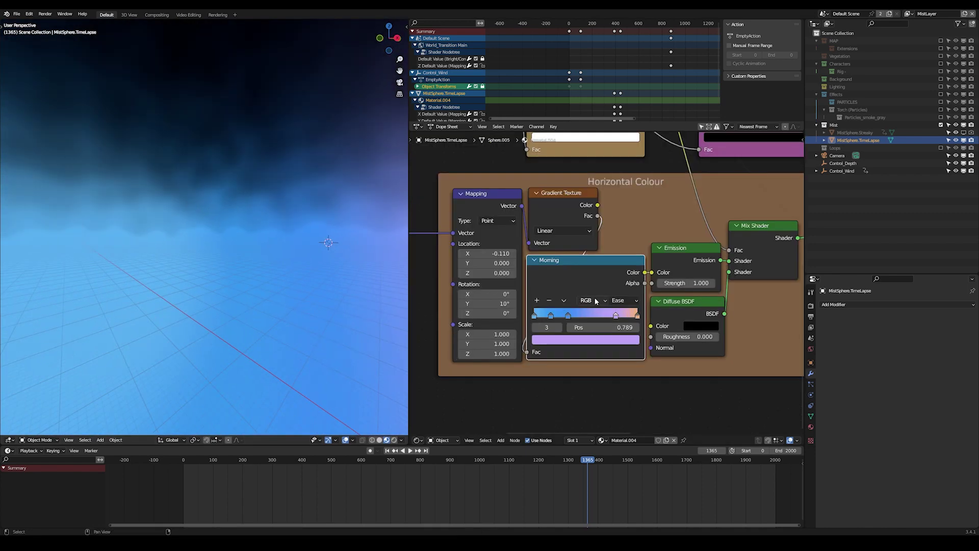
Inspect the blue and purple stops of the Morning color ramp in the Horizontal Colour frame, including the purple stop's color
{"action": "left_click", "coordinate": [567, 315]}
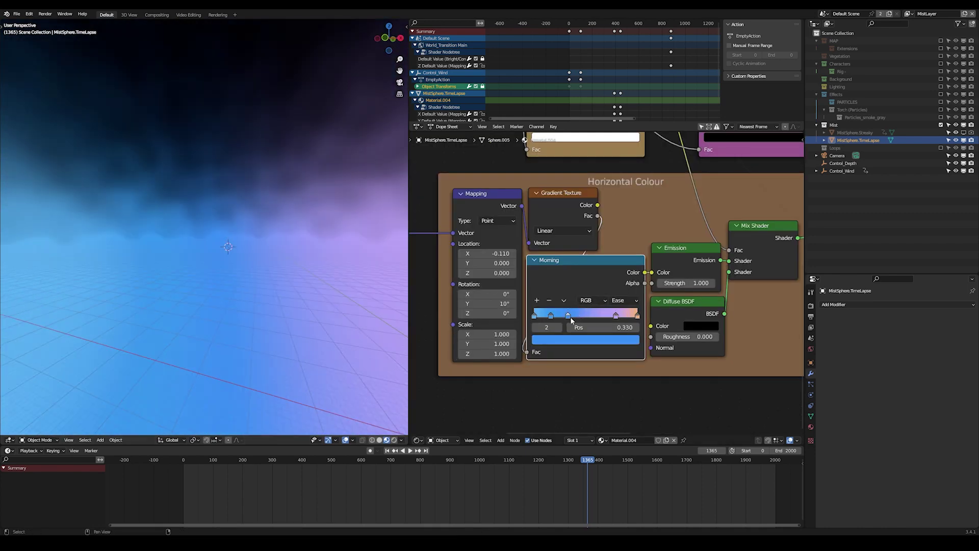
{"action": "left_click_drag", "start_coordinate": [571, 317], "coordinate": [609, 316]}
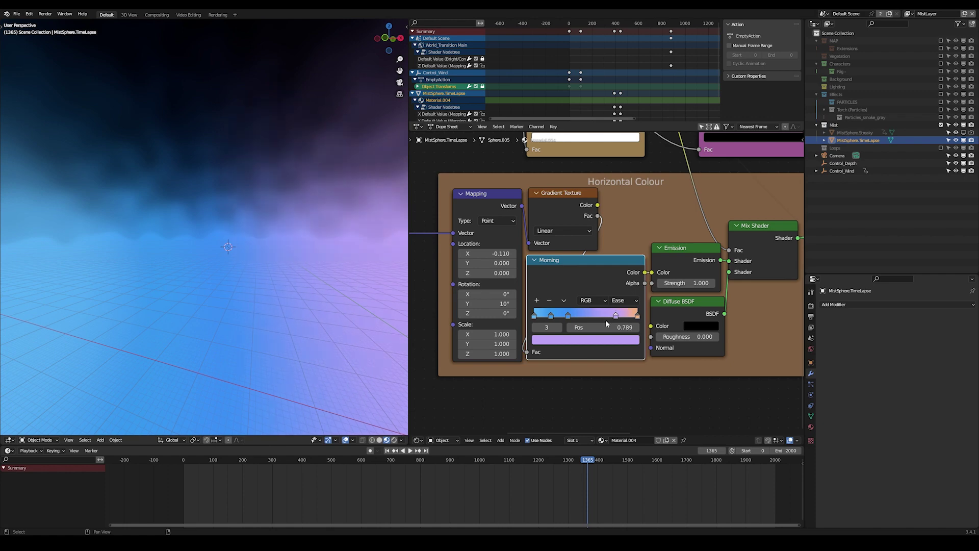
{"action": "left_click", "coordinate": [600, 347]}
{"action": "mouse_move", "coordinate": [597, 249]}
{"action": "left_mouse_down"}
{"action": "mouse_move", "coordinate": [583, 208]}
{"action": "mouse_move", "coordinate": [555, 214]}
{"action": "mouse_move", "coordinate": [554, 254]}
{"action": "mouse_move", "coordinate": [588, 231]}
{"action": "left_mouse_up"}
{"action": "left_click", "coordinate": [568, 317]}
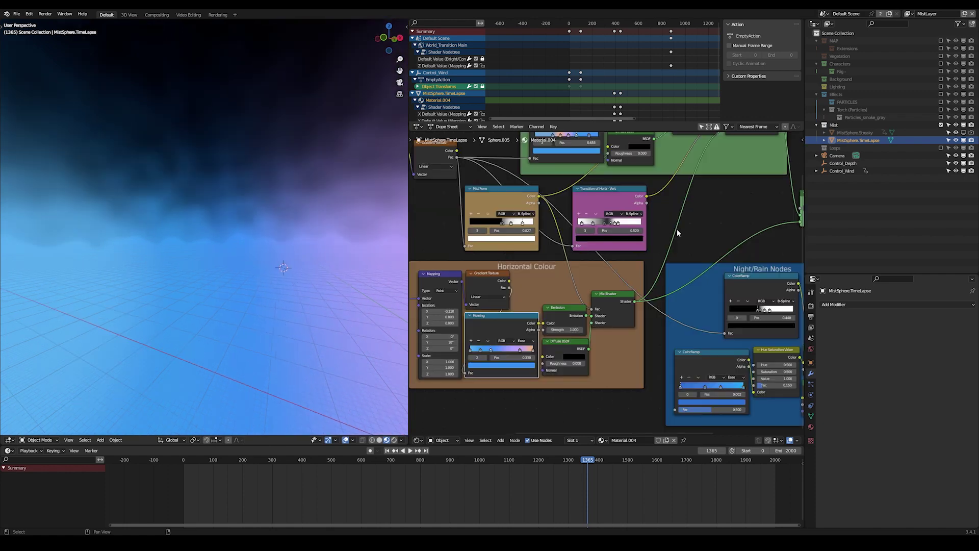
Examine the Vertical Colour and Night/Rain Nodes frames and select the green vertical mix node they lead towards
{"action": "scroll", "coordinate": [708, 216], "scroll_direction": "down", "scroll_amount": 4}
{"action": "middle_click_drag", "start_coordinate": [736, 210], "coordinate": [625, 237]}
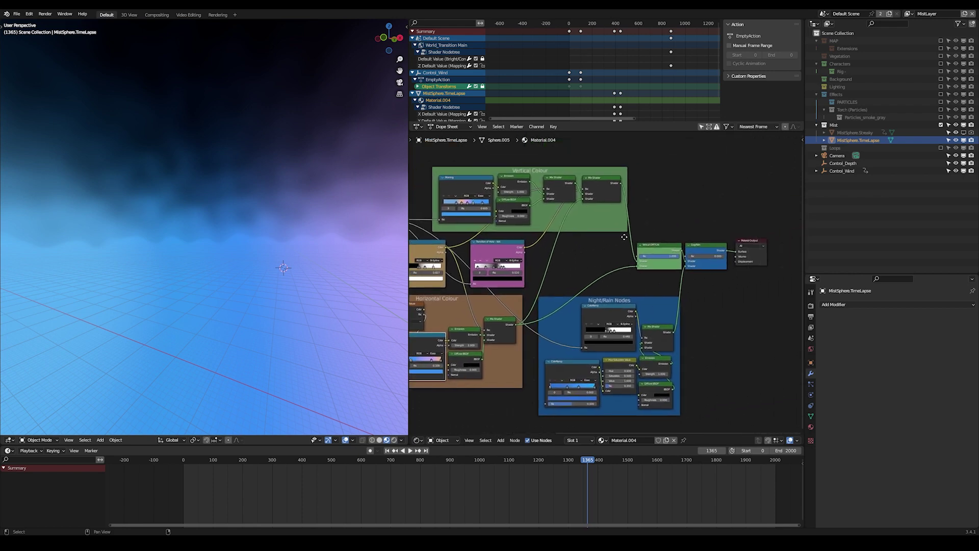
{"action": "scroll", "coordinate": [629, 239], "scroll_direction": "up", "scroll_amount": 5}
{"action": "scroll", "coordinate": [634, 243], "scroll_direction": "down", "scroll_amount": 2}
{"action": "scroll", "coordinate": [642, 247], "scroll_direction": "up", "scroll_amount": 1}
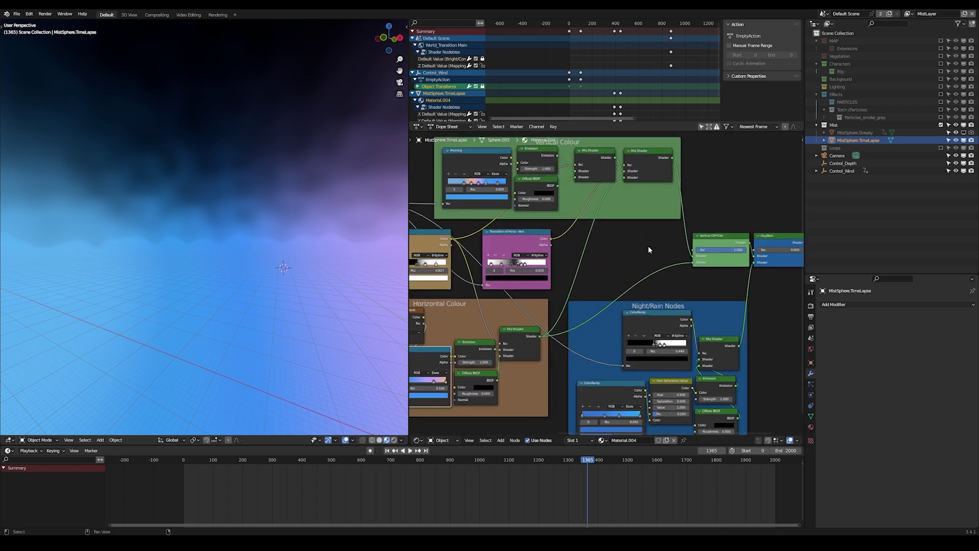
{"action": "left_click", "coordinate": [720, 239]}
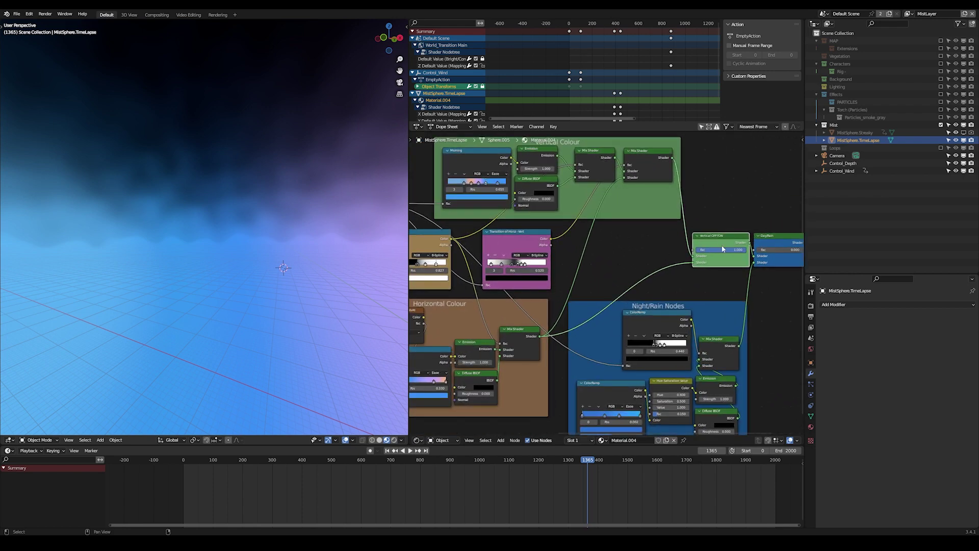
Set the Vertical OFF/ON mix factor to 0 and view the vertical colours across the mist
{"action": "left_click_drag", "start_coordinate": [720, 249], "coordinate": [697, 250]}
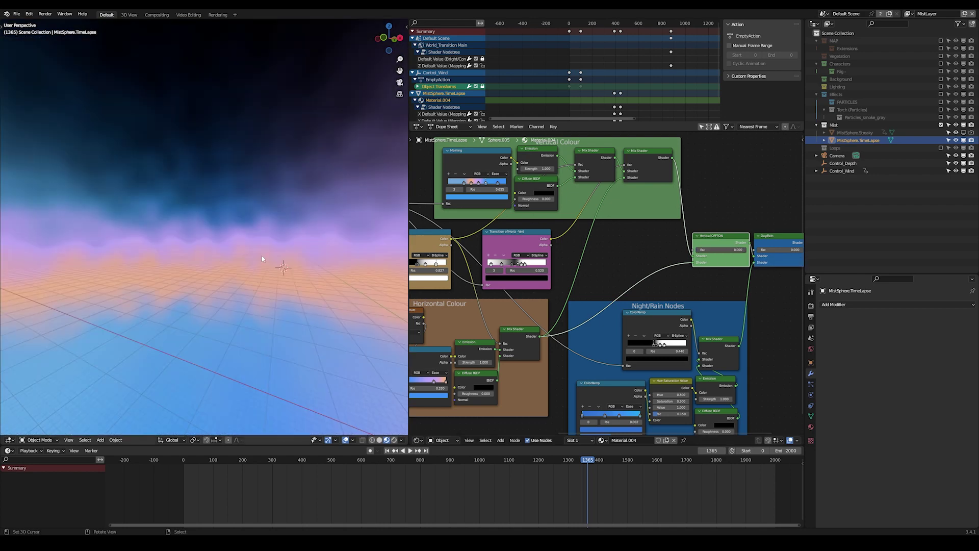
{"action": "key", "text": "shift+grave"}
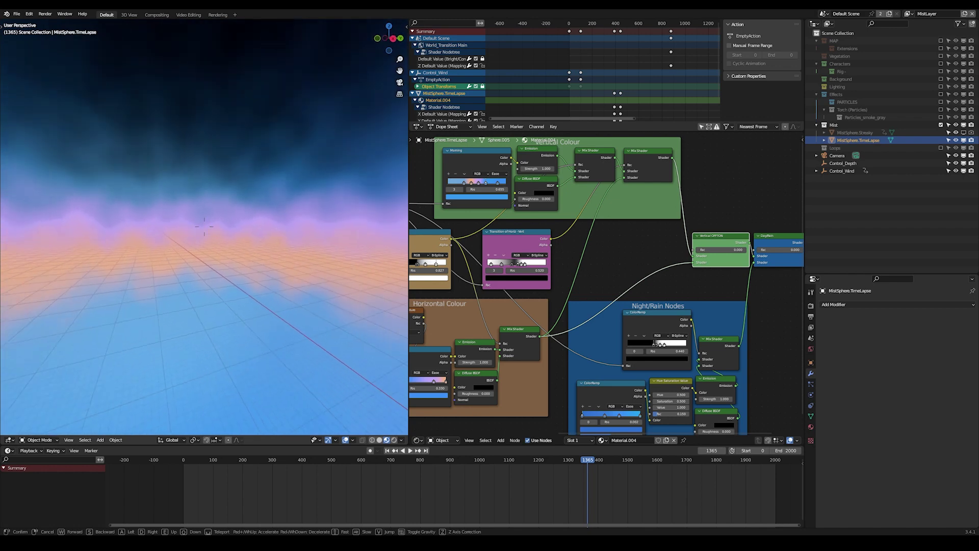
{"action": "left_click", "coordinate": [204, 227]}
{"action": "scroll", "coordinate": [594, 186], "scroll_direction": "up", "scroll_amount": 3}
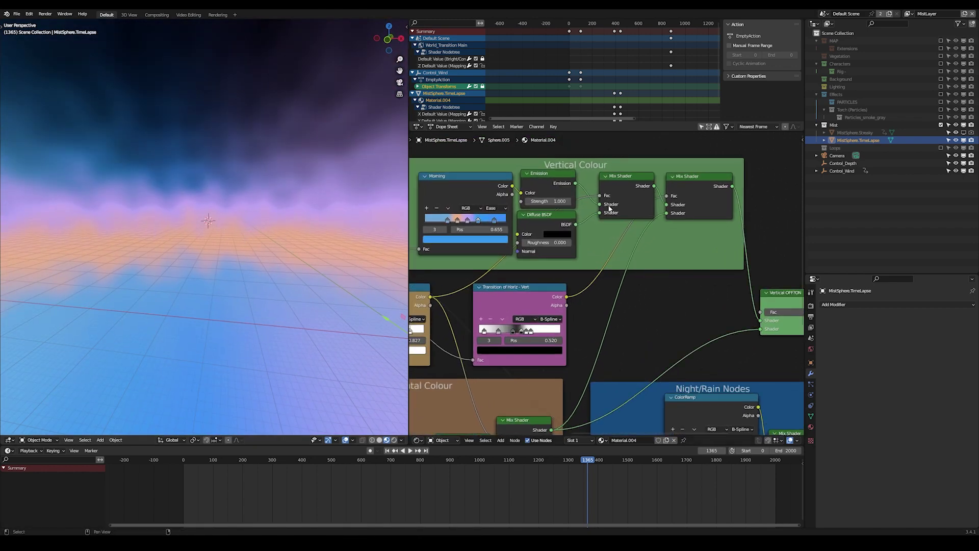
Try magenta on stop 1 of the Morning ramp in the Vertical Colour frame and select that frame
{"action": "left_click", "coordinate": [577, 165]}
{"action": "middle_click_drag", "start_coordinate": [521, 217], "coordinate": [609, 233]}
{"action": "scroll", "coordinate": [609, 234], "scroll_direction": "down", "scroll_amount": 4}
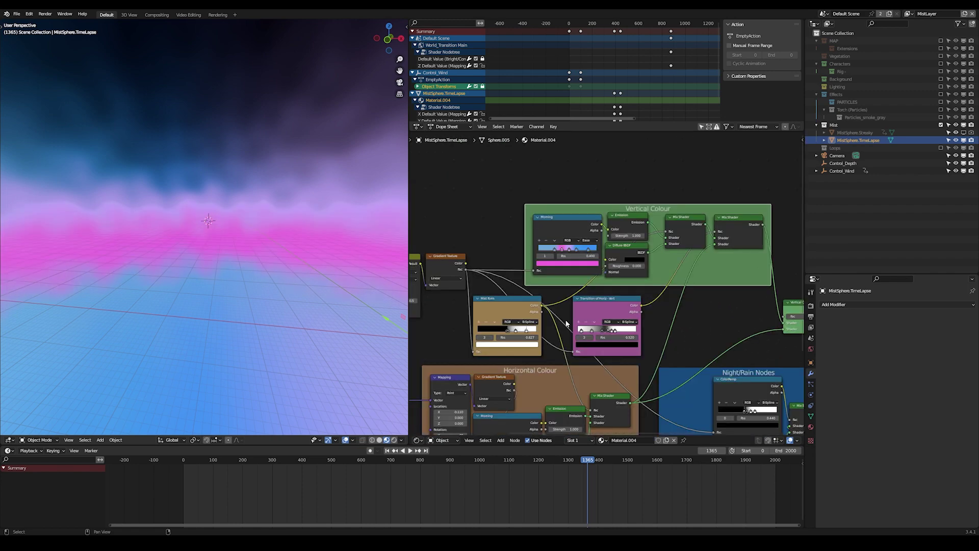
{"action": "middle_click_drag", "start_coordinate": [630, 326], "coordinate": [632, 257]}
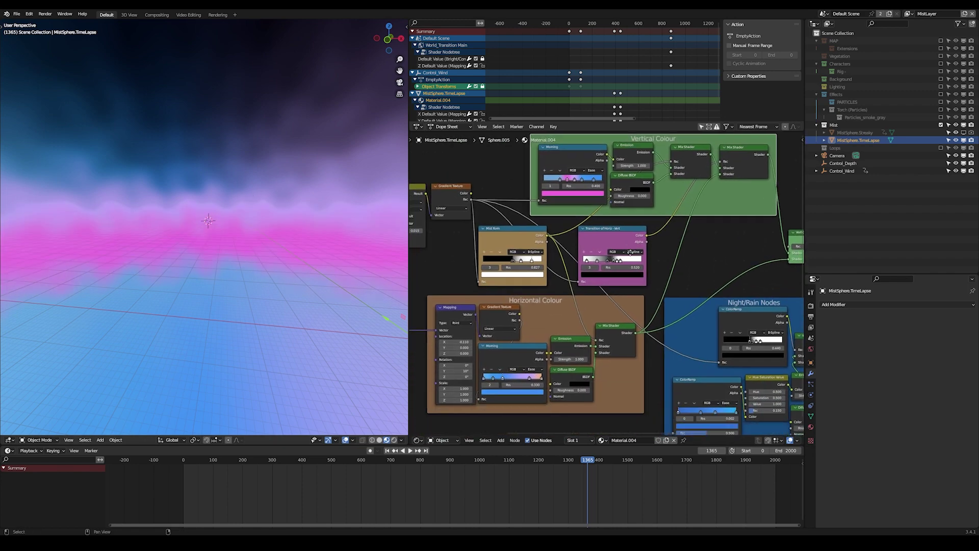
Inspect the stops of the Transition of Horiz - Vert color ramp
{"action": "scroll", "coordinate": [632, 258], "scroll_direction": "up", "scroll_amount": 2}
{"action": "scroll", "coordinate": [627, 197], "scroll_direction": "up", "scroll_amount": 2}
{"action": "left_click", "coordinate": [621, 215]}
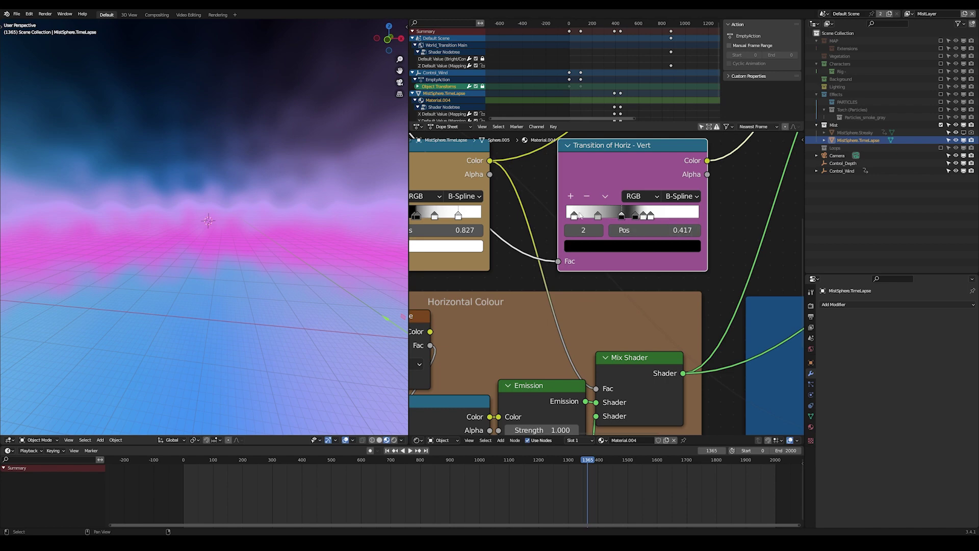
{"action": "left_click", "coordinate": [574, 215]}
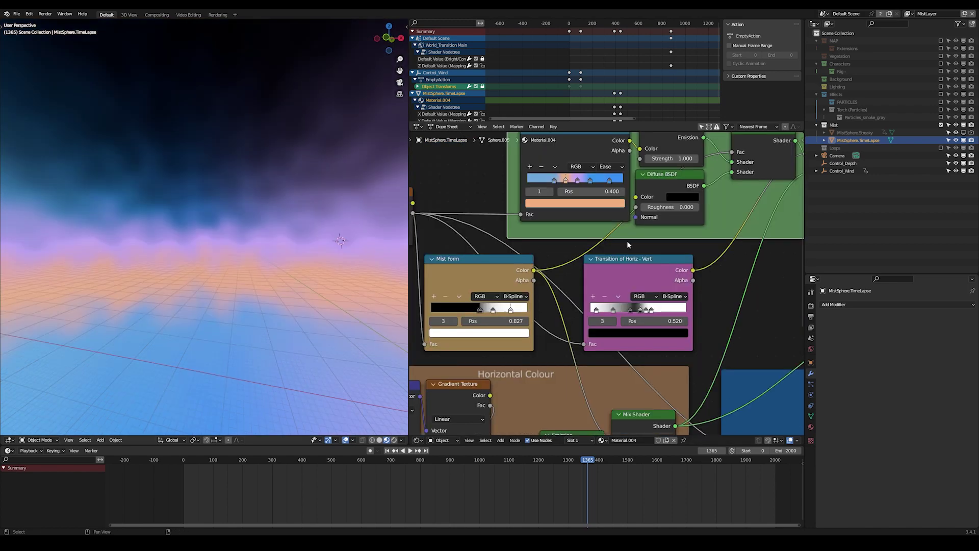
Select the Morning ramp in the Vertical Colour frame and examine its colour bands in the mist
{"action": "scroll", "coordinate": [626, 240], "scroll_direction": "down", "scroll_amount": 3}
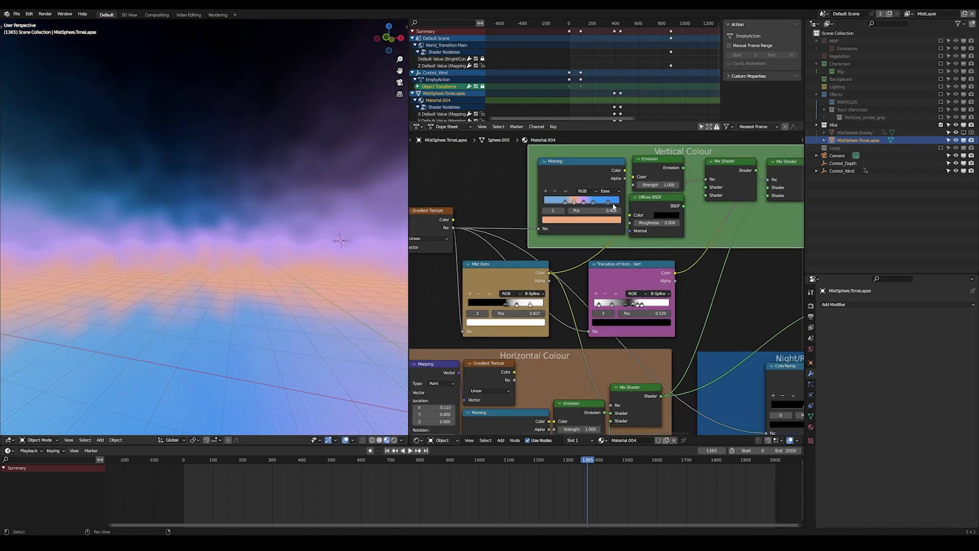
{"action": "left_click", "coordinate": [587, 165]}
{"action": "key", "text": "shift+grave"}
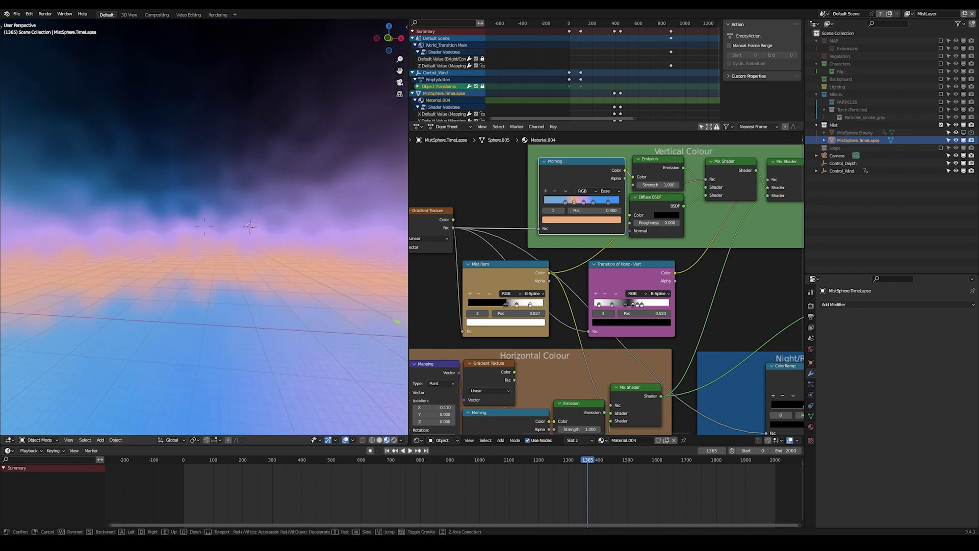
{"action": "left_click", "coordinate": [238, 297]}
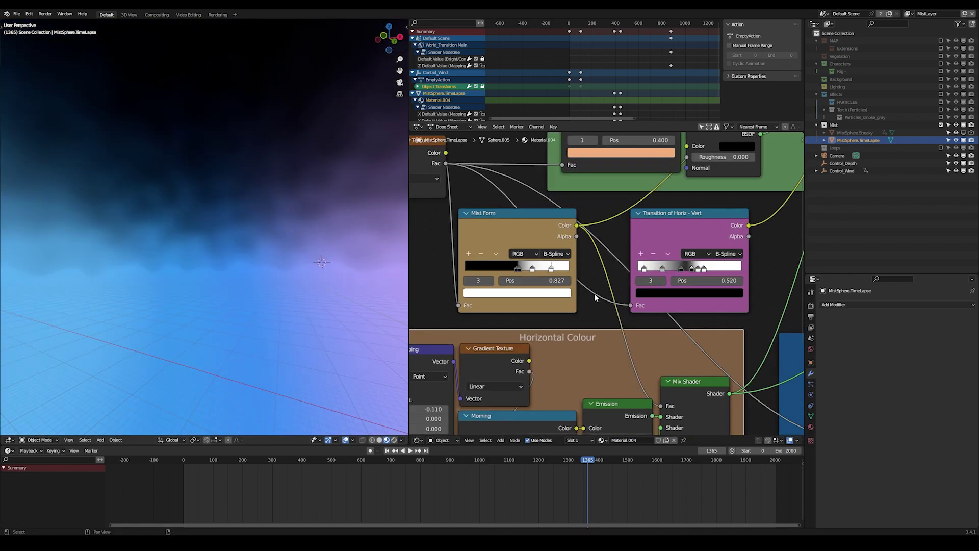
Select the Mist Form ramp, shift its last white stop, move stop 2 to 0.668 and view the mist
{"action": "key", "text": "shift+grave"}
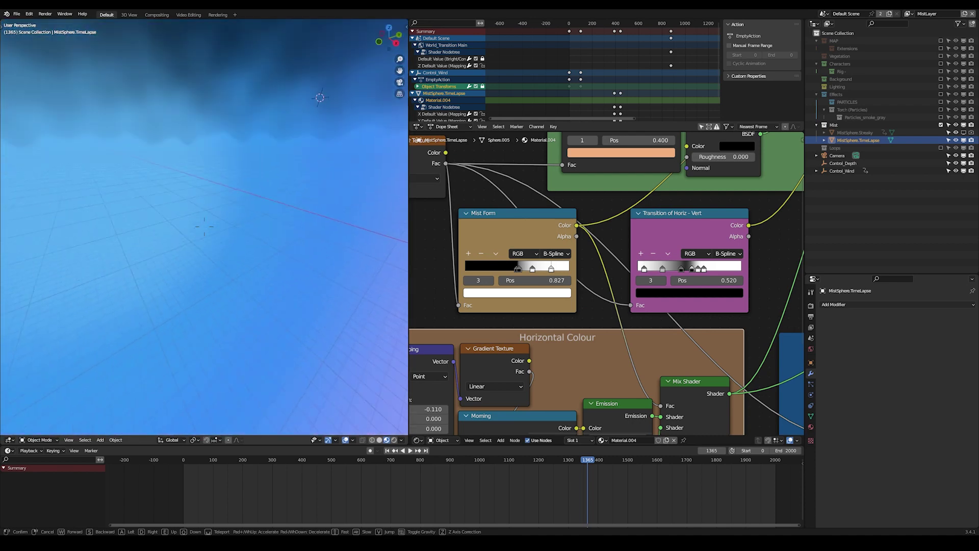
{"action": "left_click", "coordinate": [204, 226]}
{"action": "scroll", "coordinate": [471, 215], "scroll_direction": "up", "scroll_amount": 3}
{"action": "left_click", "coordinate": [471, 215]}
{"action": "middle_click_drag", "start_coordinate": [484, 232], "coordinate": [546, 252]}
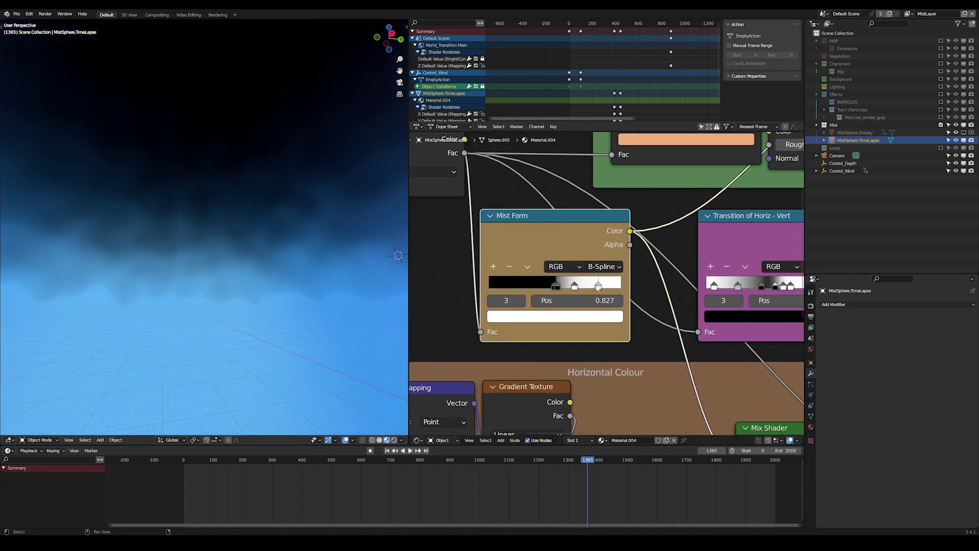
{"action": "left_click_drag", "start_coordinate": [598, 287], "coordinate": [578, 287]}
{"action": "left_click", "coordinate": [577, 287]}
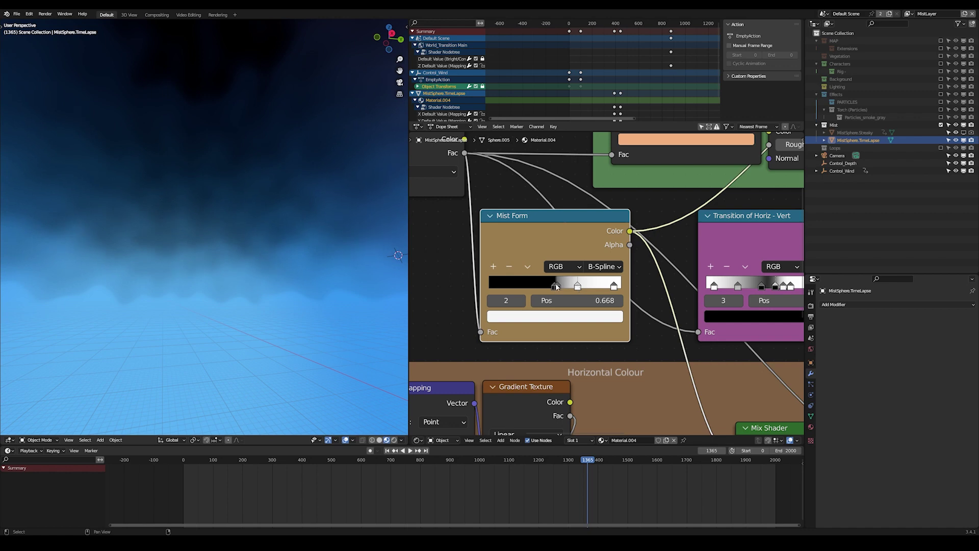
{"action": "key", "text": "shift+grave"}
{"action": "left_click", "coordinate": [204, 227]}
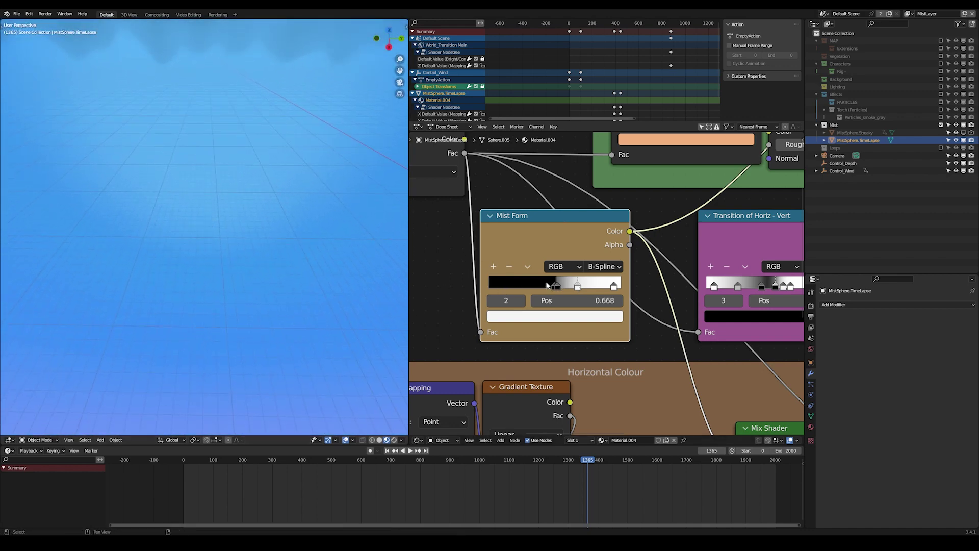
Move stop 0 of the Mist Form ramp to 0.376 and make it fully white
{"action": "left_click", "coordinate": [509, 281]}
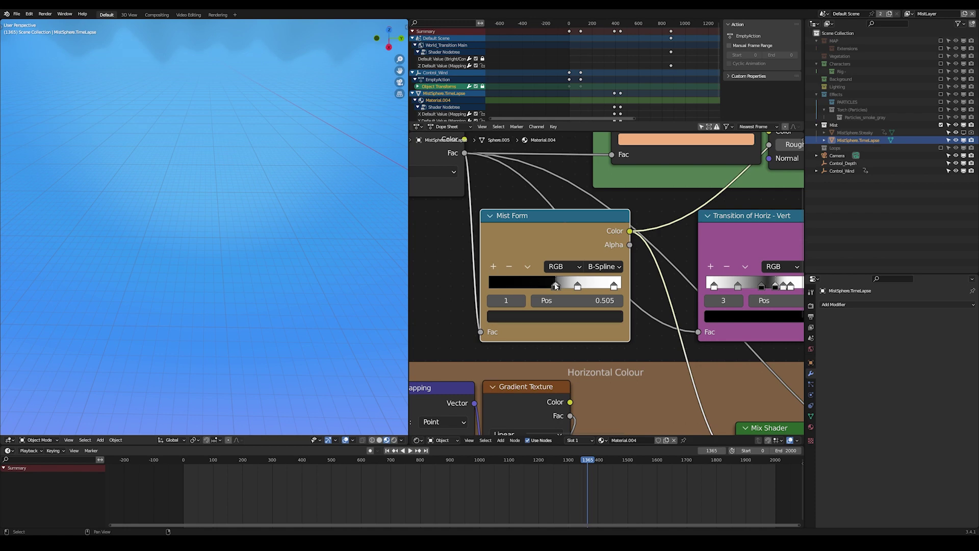
{"action": "left_click", "coordinate": [492, 266]}
{"action": "left_click_drag", "start_coordinate": [552, 284], "coordinate": [539, 284]}
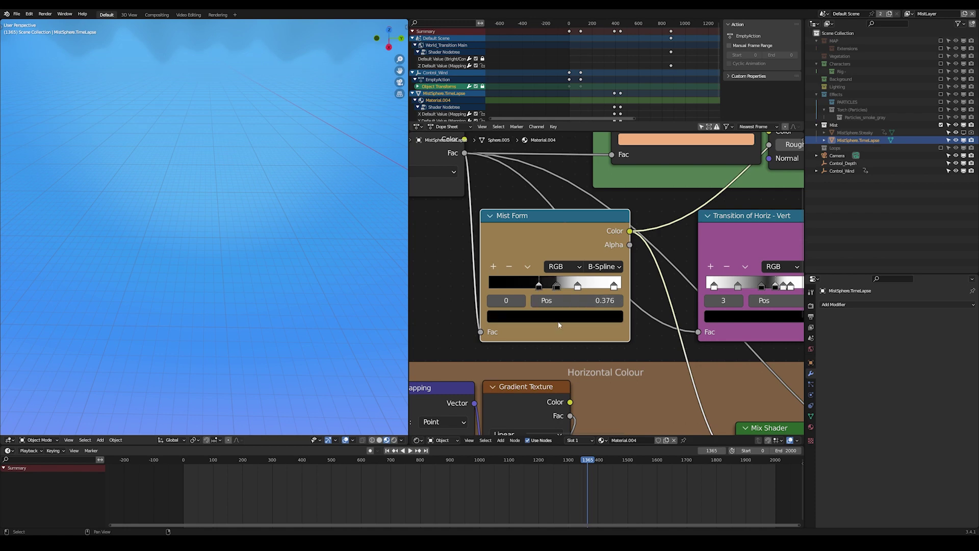
{"action": "left_click", "coordinate": [555, 317]}
{"action": "left_click_drag", "start_coordinate": [595, 166], "coordinate": [596, 133]}
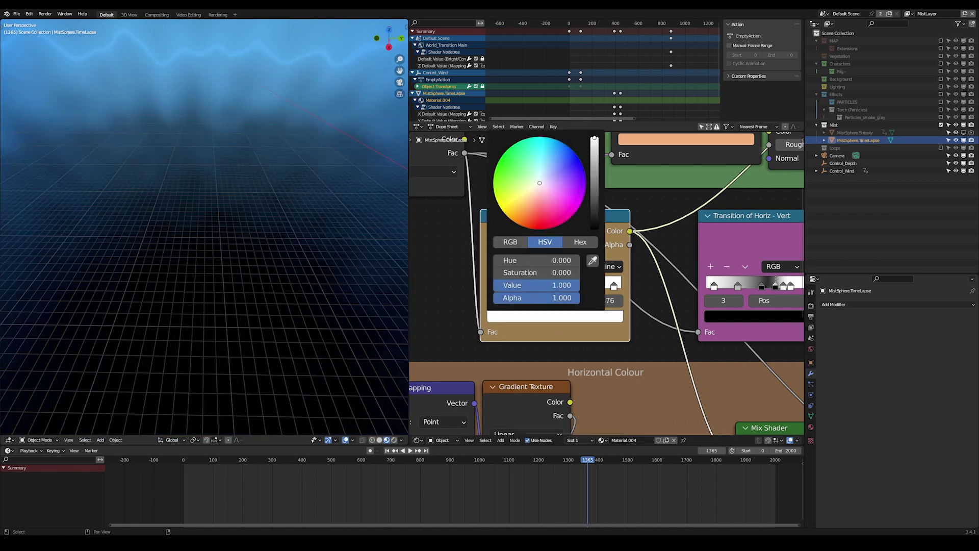
{"action": "middle_click_drag", "start_coordinate": [157, 237], "coordinate": [289, 206]}
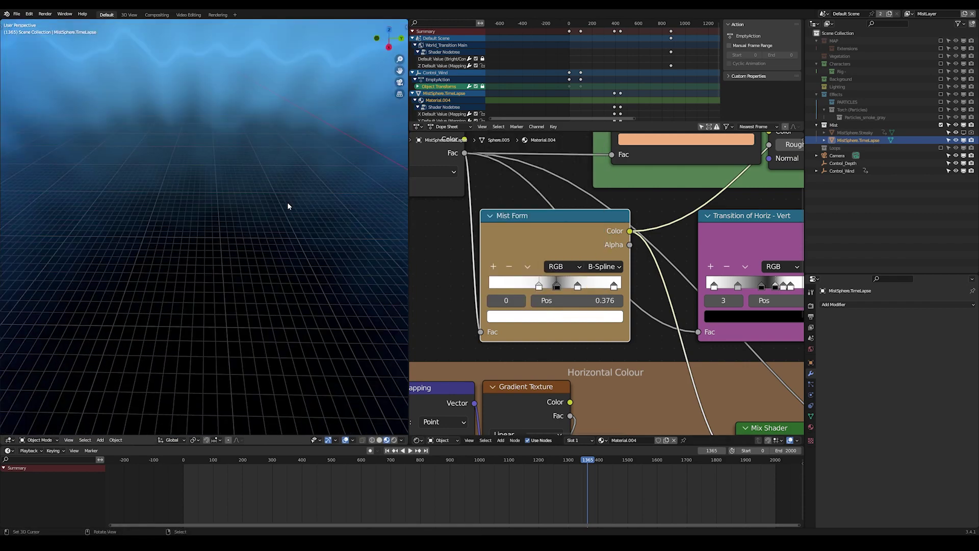
Set the DayRain mix factor to 1 on the blue mix node before the Material Output
{"action": "key", "text": "Home"}
{"action": "scroll", "coordinate": [562, 281], "scroll_direction": "up", "scroll_amount": 3}
{"action": "scroll", "coordinate": [628, 273], "scroll_direction": "left", "scroll_amount": 1, "text": "ctrl"}
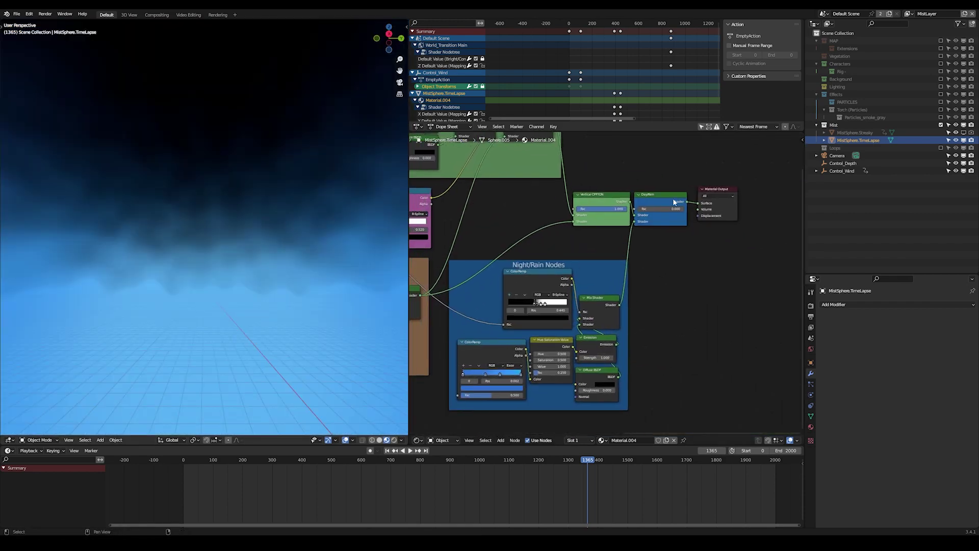
{"action": "scroll", "coordinate": [666, 204], "scroll_direction": "up", "scroll_amount": 2}
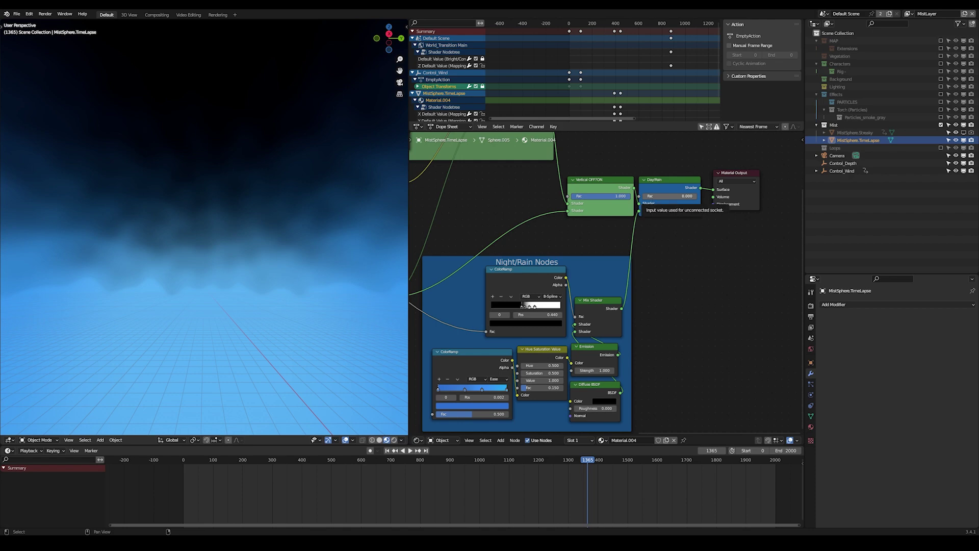
{"action": "left_click_drag", "start_coordinate": [652, 197], "coordinate": [698, 195]}
Select the Night/Rain Nodes frame and look over the night mist in the viewport
{"action": "middle_click_drag", "start_coordinate": [537, 257], "coordinate": [590, 245]}
{"action": "left_click", "coordinate": [581, 248]}
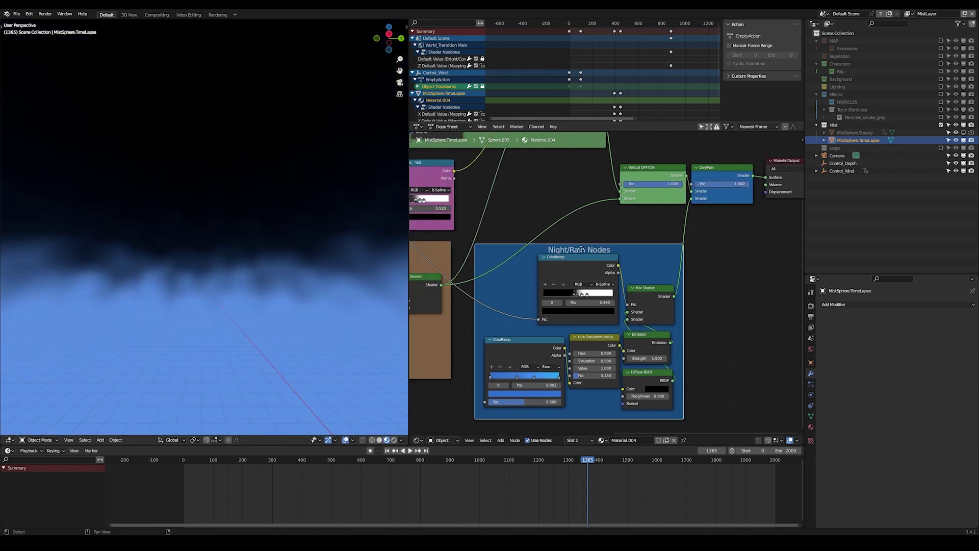
{"action": "middle_click_drag", "start_coordinate": [292, 241], "coordinate": [269, 227]}
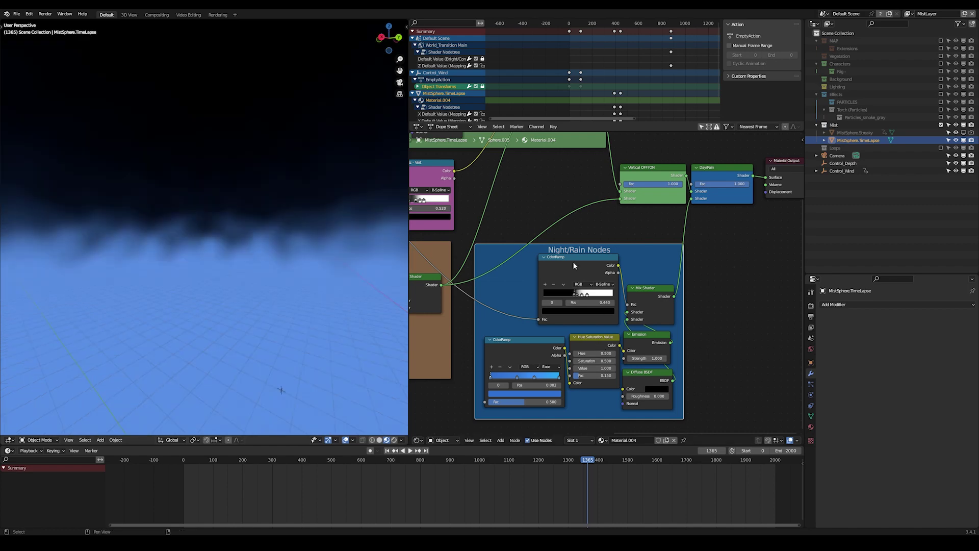
{"action": "key", "text": "shift+grave"}
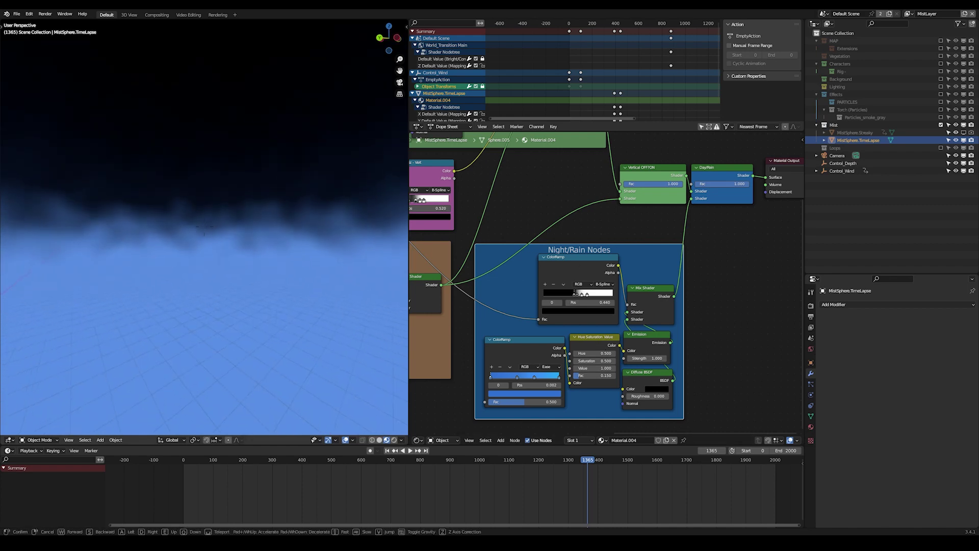
{"action": "key", "text": "Escape"}
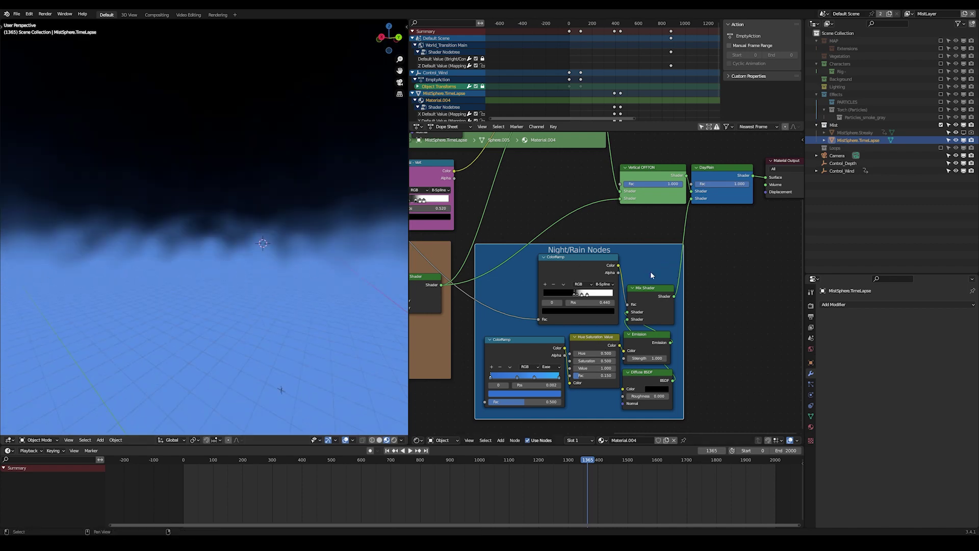
Play back the mist animation and select the Mapping node whose location is keyframed
{"action": "scroll", "coordinate": [615, 258], "scroll_direction": "down", "scroll_amount": 6}
{"action": "middle_click_drag", "start_coordinate": [498, 275], "coordinate": [747, 251]}
{"action": "key", "text": "space"}
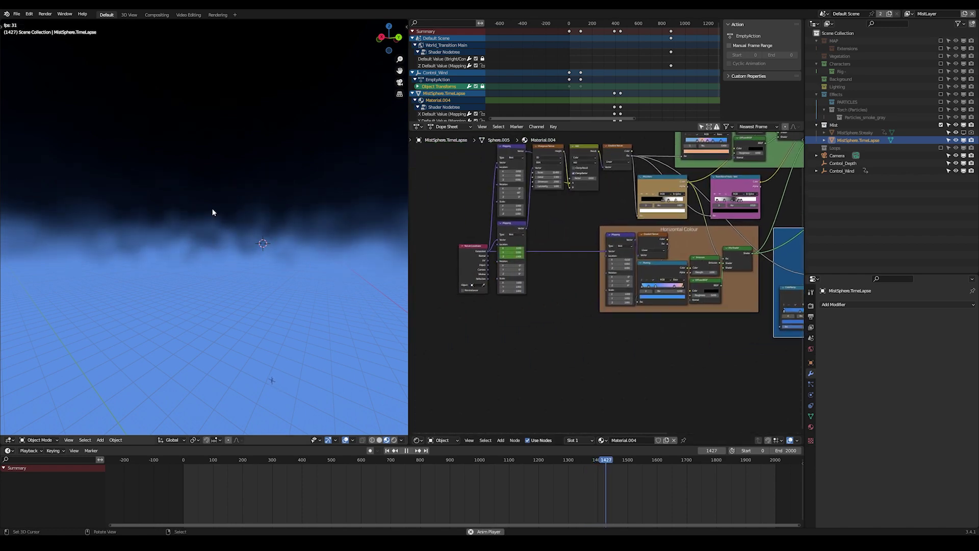
{"action": "scroll", "coordinate": [503, 222], "scroll_direction": "up", "scroll_amount": 2}
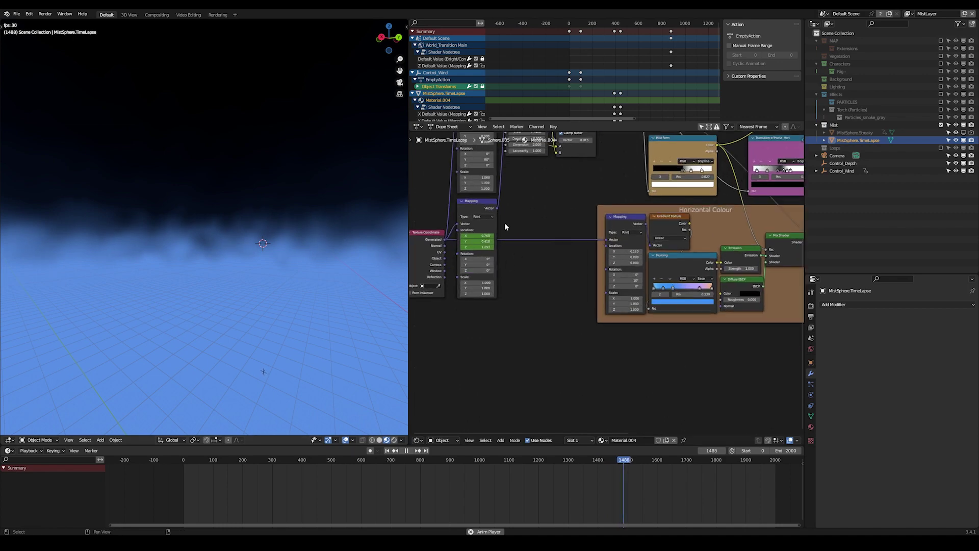
{"action": "left_click", "coordinate": [474, 208]}
{"action": "key", "text": "space"}
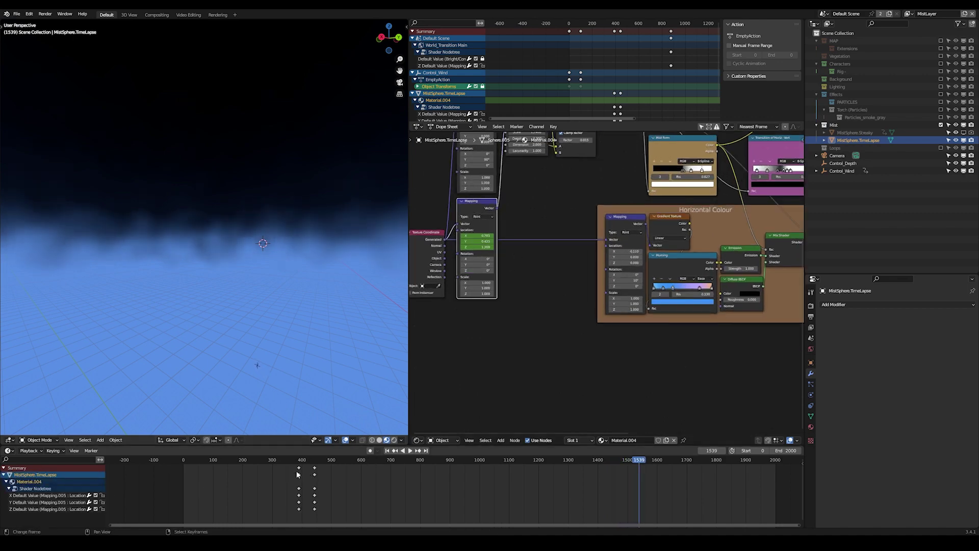
Move the Mapping node's second set of location keyframes earlier to about frame 407 and play the faster mist
{"action": "key", "text": "g"}
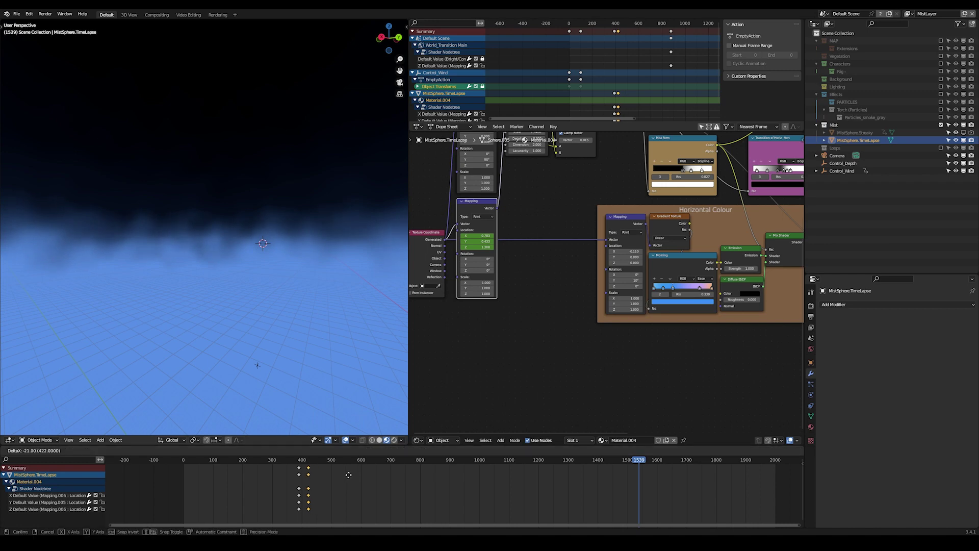
{"action": "left_click", "coordinate": [346, 476]}
{"action": "key", "text": "space"}
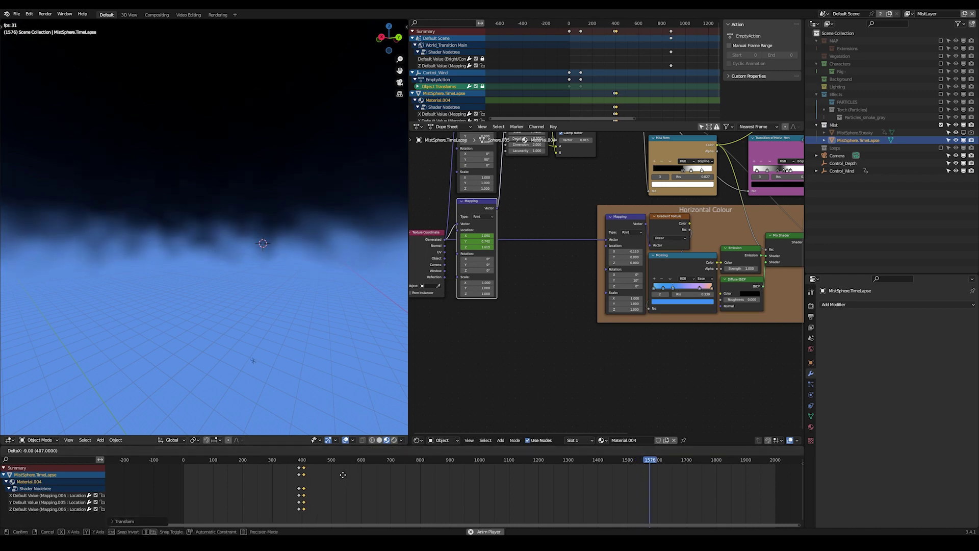
{"action": "key", "text": "space"}
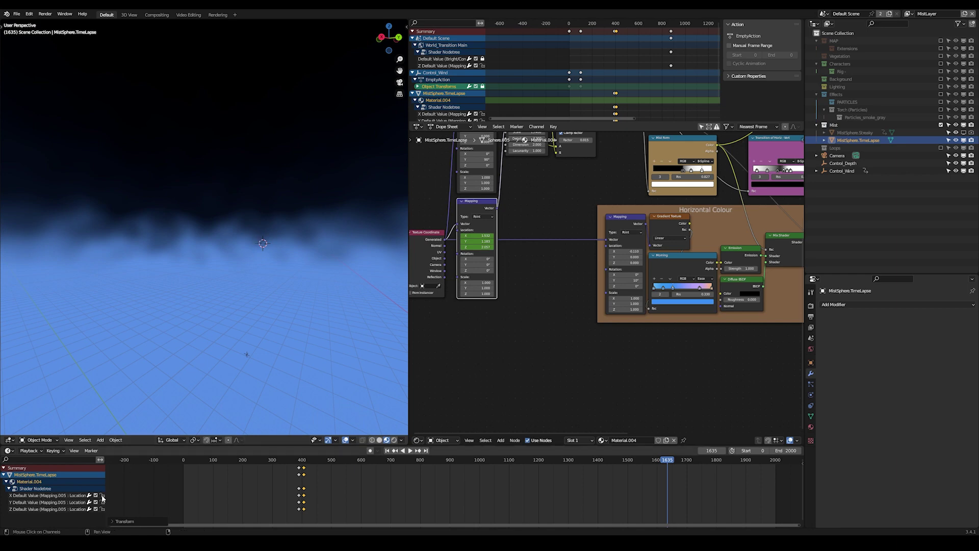
Try deleting the Mapping node's location keyframes with their channels unlocked, and undo the deletion
{"action": "left_click_drag", "start_coordinate": [102, 496], "coordinate": [103, 509]}
{"action": "key", "text": "ctrl+z"}
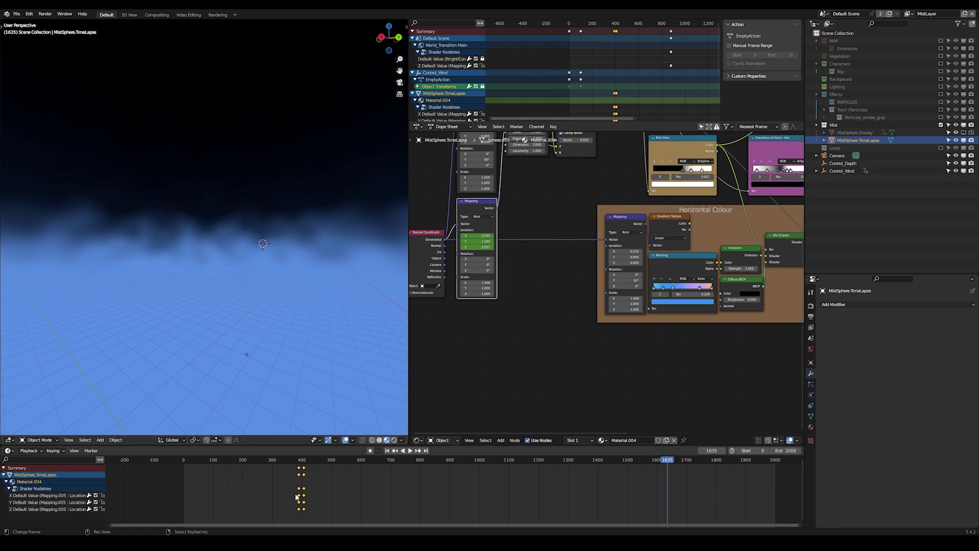
{"action": "key", "text": "x"}
{"action": "left_click", "coordinate": [352, 489]}
{"action": "key", "text": "ctrl+z"}
Lock the Mapping node's X, Y and Z location channels and try to delete their keyframes
{"action": "left_click_drag", "start_coordinate": [102, 495], "coordinate": [102, 509]}
{"action": "key", "text": "x"}
{"action": "left_click", "coordinate": [345, 470]}
{"action": "key", "text": "x"}
{"action": "left_click", "coordinate": [301, 493]}
{"action": "key", "text": "x"}
{"action": "left_click", "coordinate": [301, 494]}
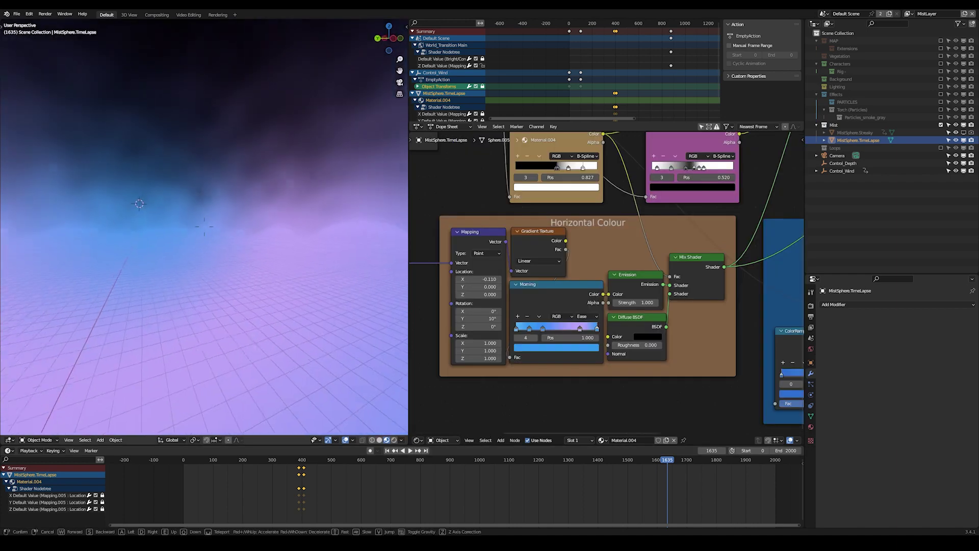
Look through the camera, switch the view layer to RenderLayer to compare it, and return to MistLayer
{"action": "left_click", "coordinate": [212, 261]}
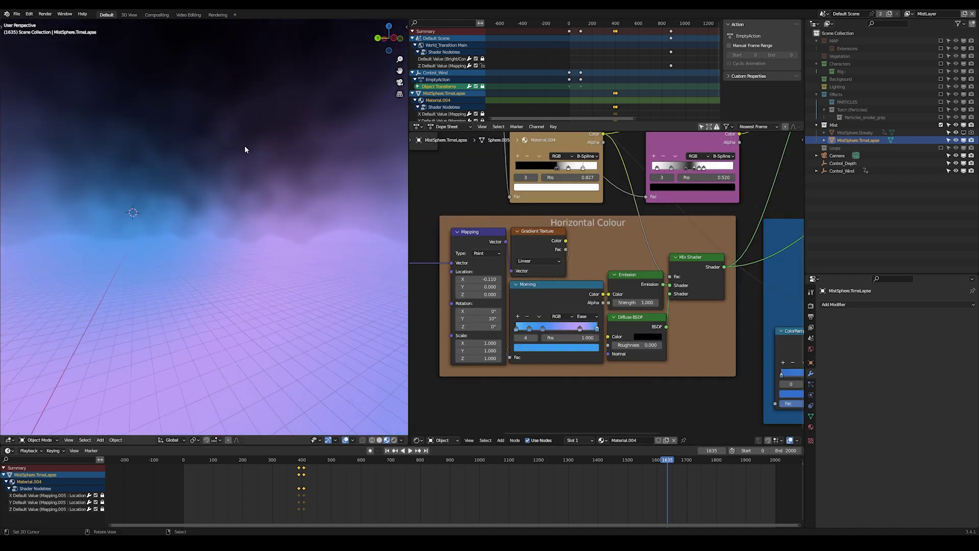
{"action": "key", "text": "KP_0"}
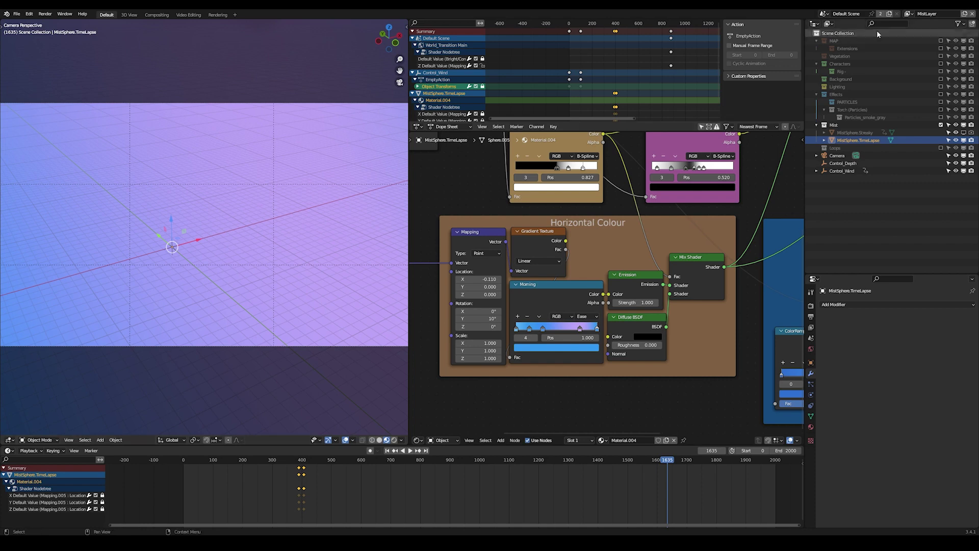
{"action": "left_click", "coordinate": [909, 14]}
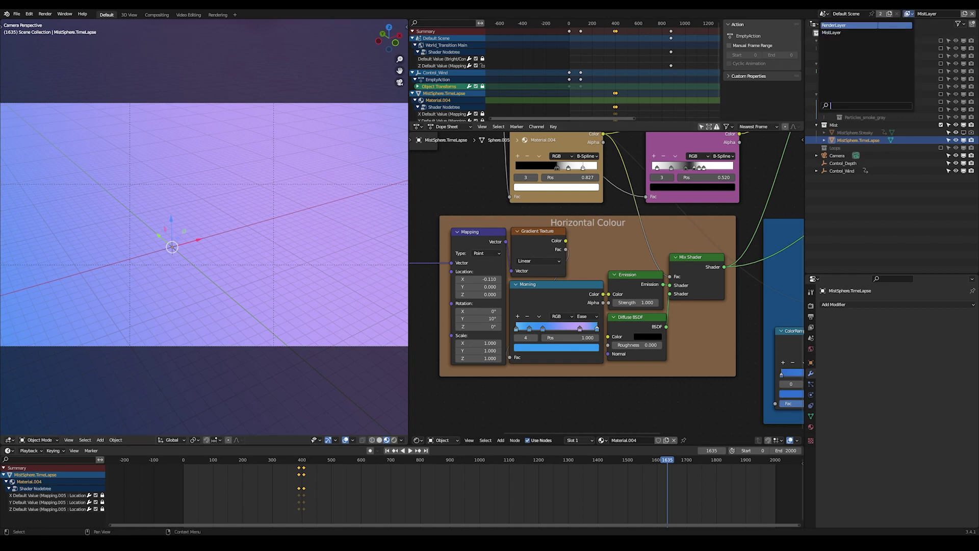
{"action": "left_click", "coordinate": [872, 25]}
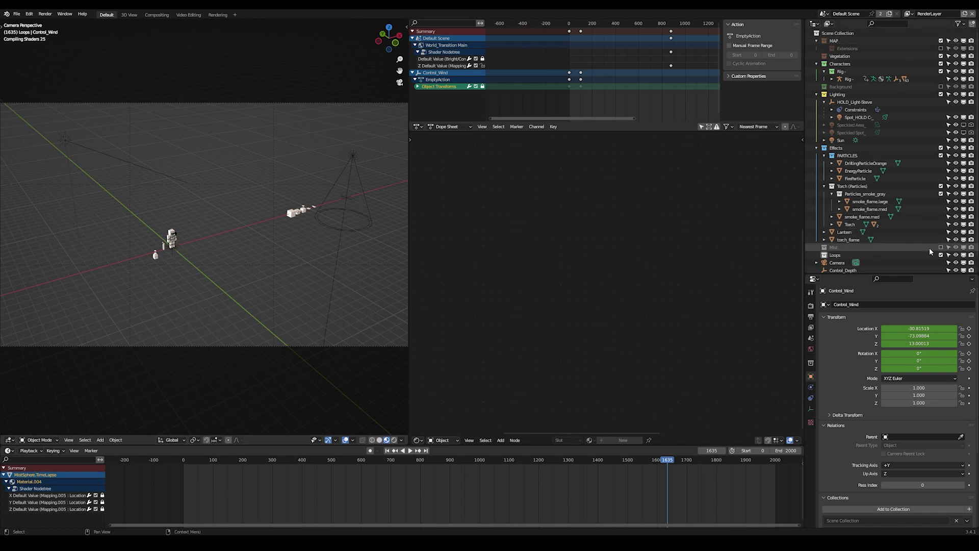
{"action": "left_click", "coordinate": [908, 14]}
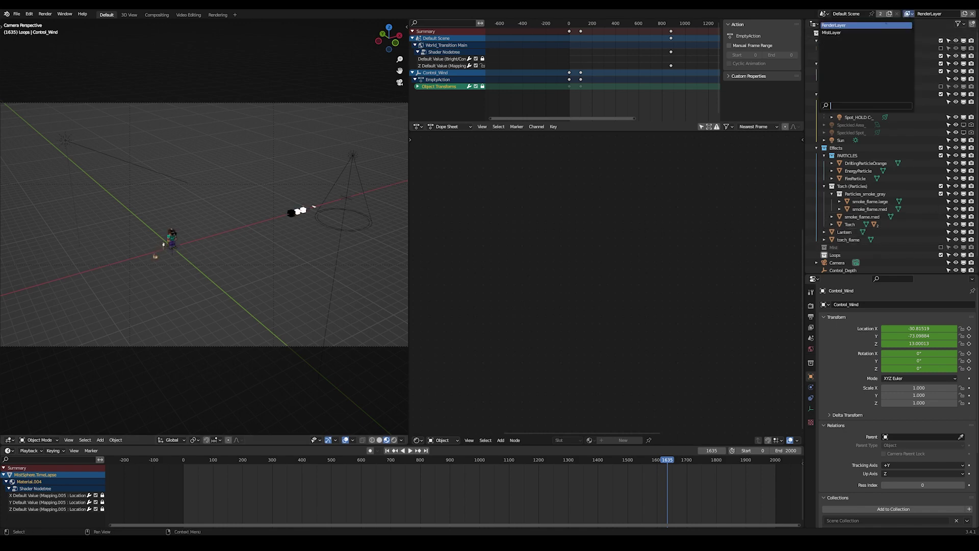
{"action": "left_click", "coordinate": [874, 33]}
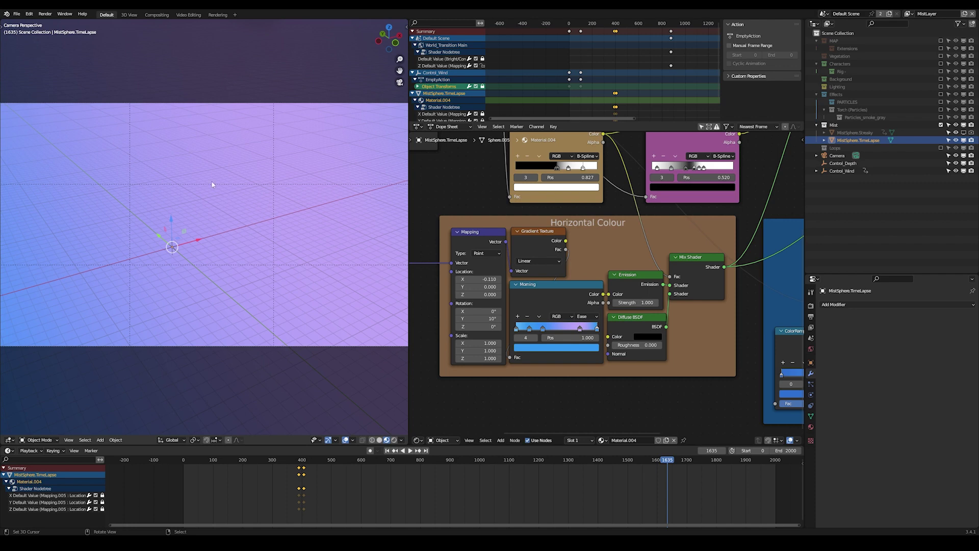
Switch to the Compositing workspace, expand the Render Layers node in the Mist frame and select the Add node that mixes the mist in
{"action": "left_click", "coordinate": [157, 15]}
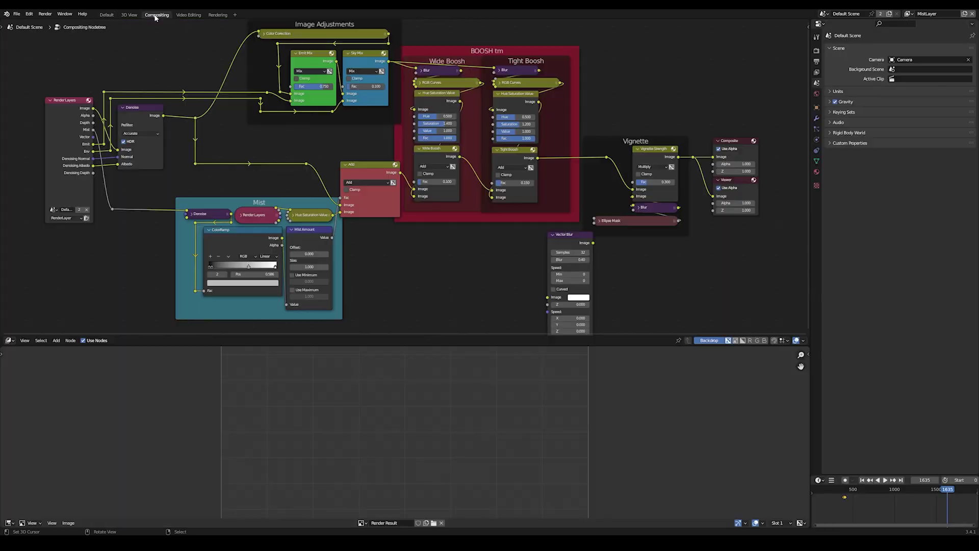
{"action": "left_click", "coordinate": [239, 216]}
{"action": "left_click", "coordinate": [253, 303]}
{"action": "left_click", "coordinate": [254, 304]}
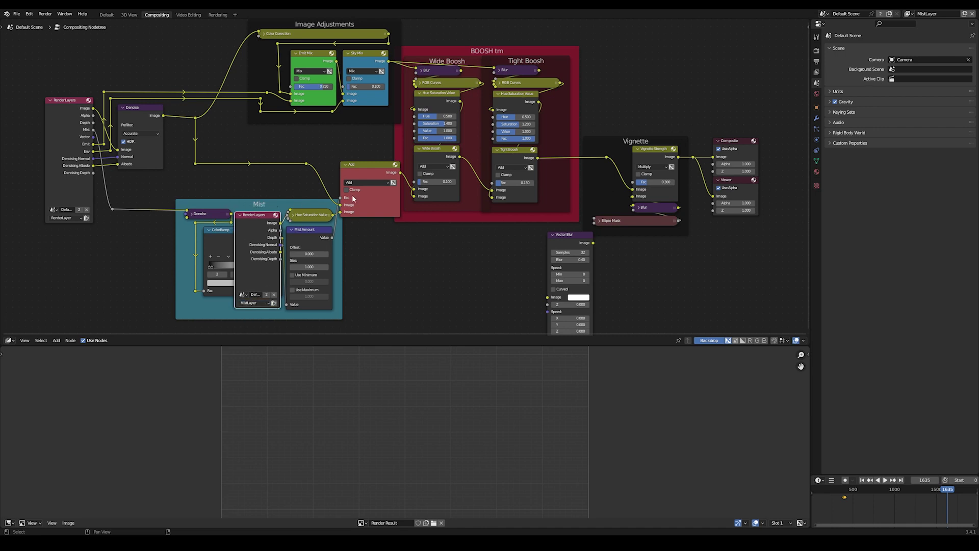
{"action": "left_click", "coordinate": [359, 213]}
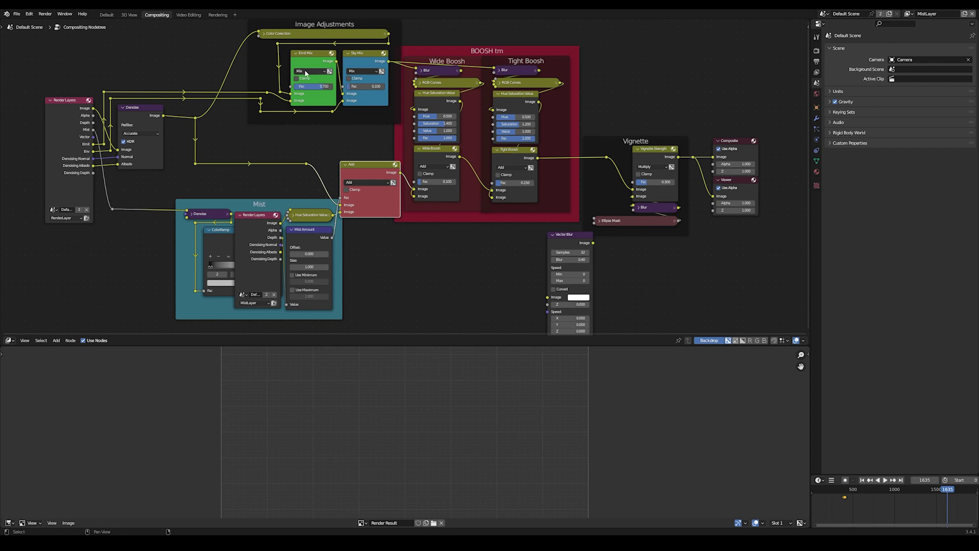
Select the unconnected Vector Blur node and open the Motion Blur section of the render settings
{"action": "left_click", "coordinate": [306, 34]}
{"action": "left_click", "coordinate": [569, 239]}
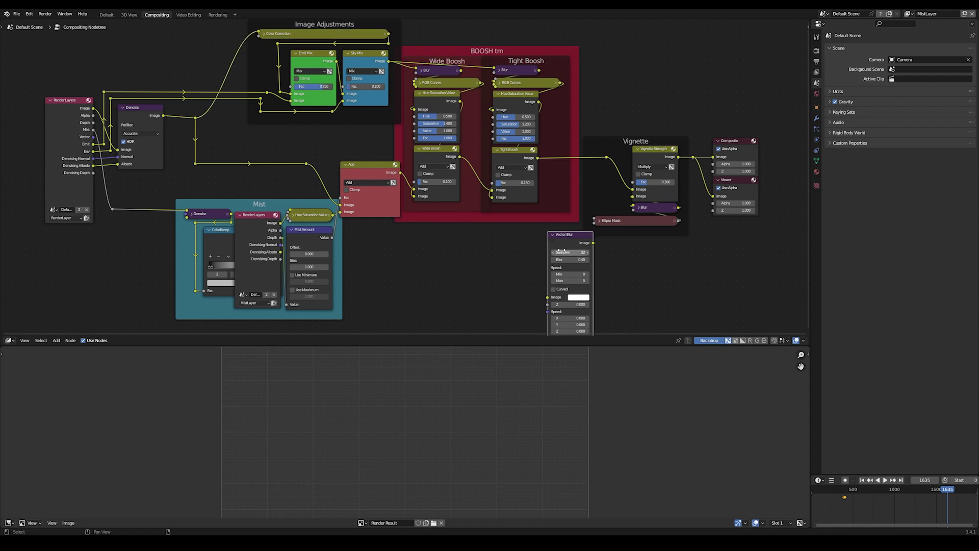
{"action": "left_click", "coordinate": [816, 51]}
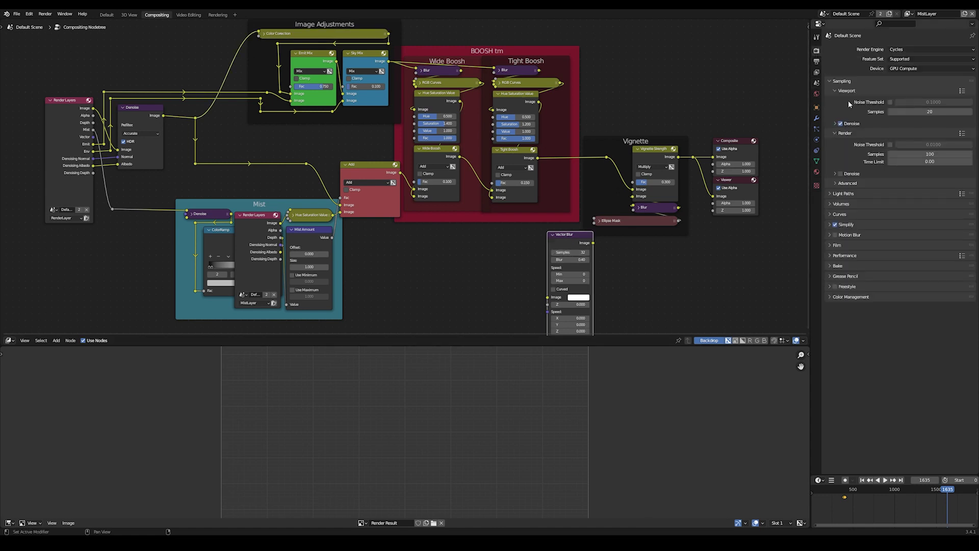
{"action": "left_click", "coordinate": [845, 234]}
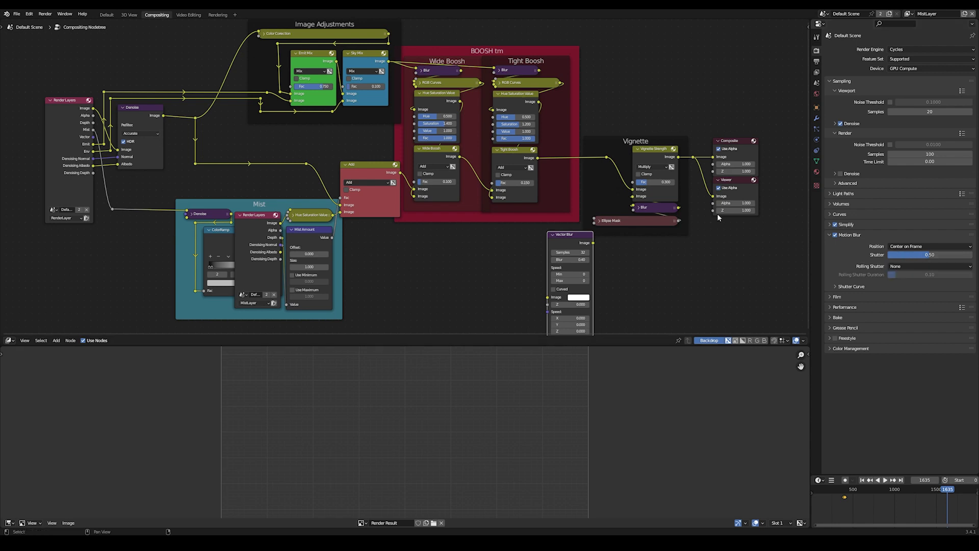
Try inserting the Vector Blur node between Tight Boosh and Vignette Strength, undo the insertion, and collapse the mist Render Layers node
{"action": "left_click_drag", "start_coordinate": [566, 237], "coordinate": [569, 168]}
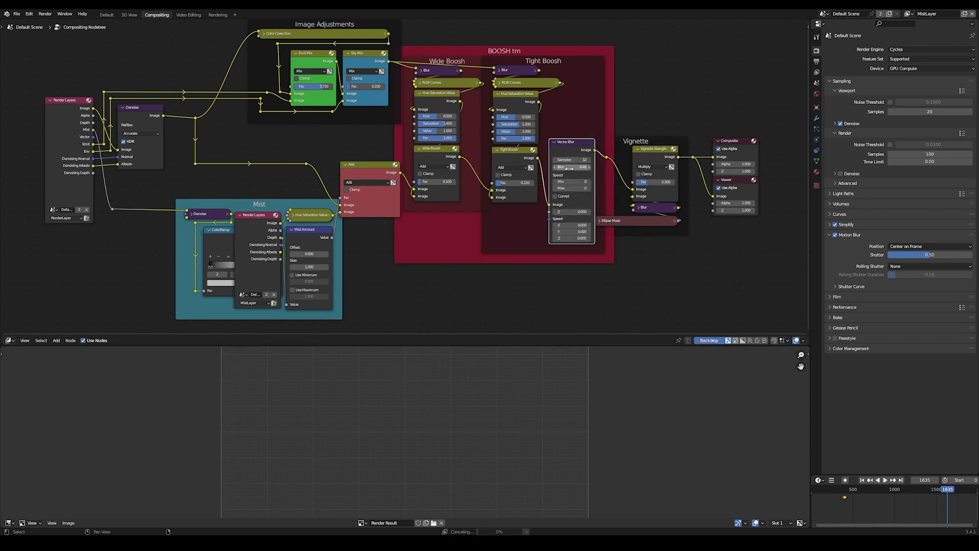
{"action": "left_click", "coordinate": [568, 167]}
{"action": "key", "text": "Return"}
{"action": "key", "text": "ctrl+z"}
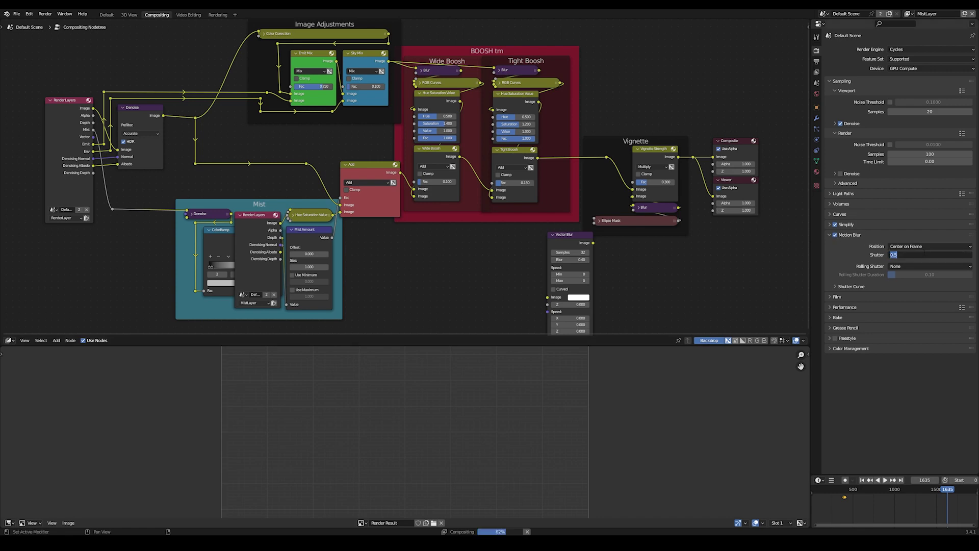
{"action": "key", "text": "h"}
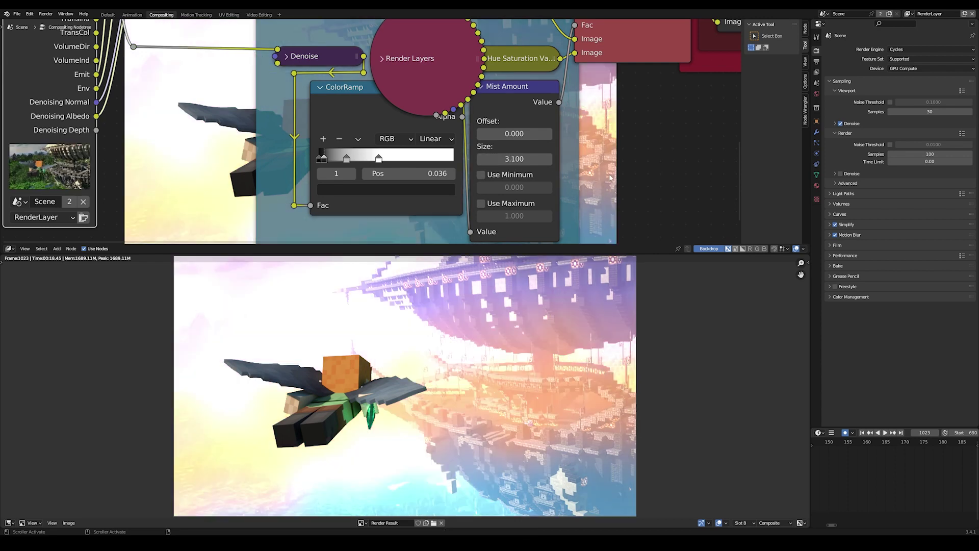
Set the Mist Amount node's size to 0.3 in the flying character scene's compositor
{"action": "double_click", "coordinate": [515, 159]}
{"action": "key", "text": "BackSpace"}
{"action": "type", "text": "0.3"}
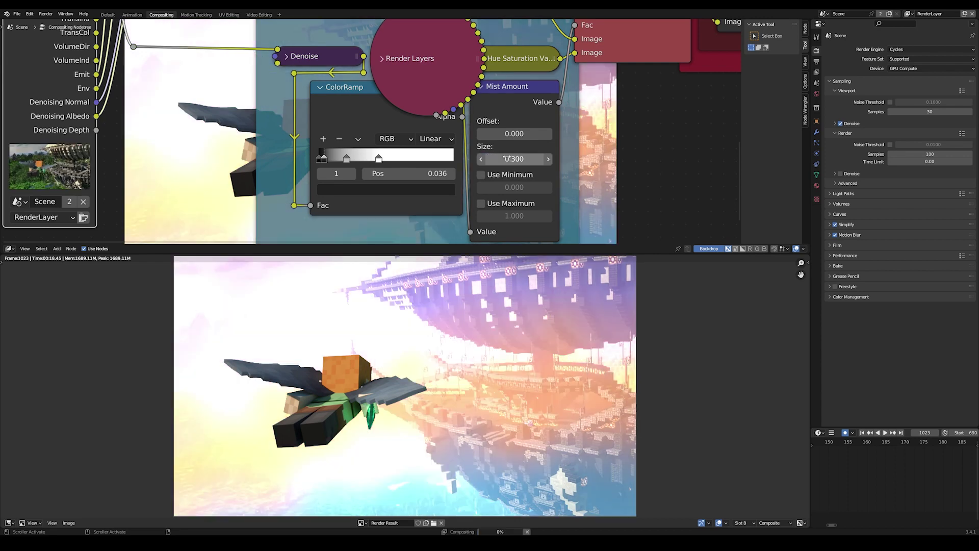
{"action": "key", "text": "Return"}
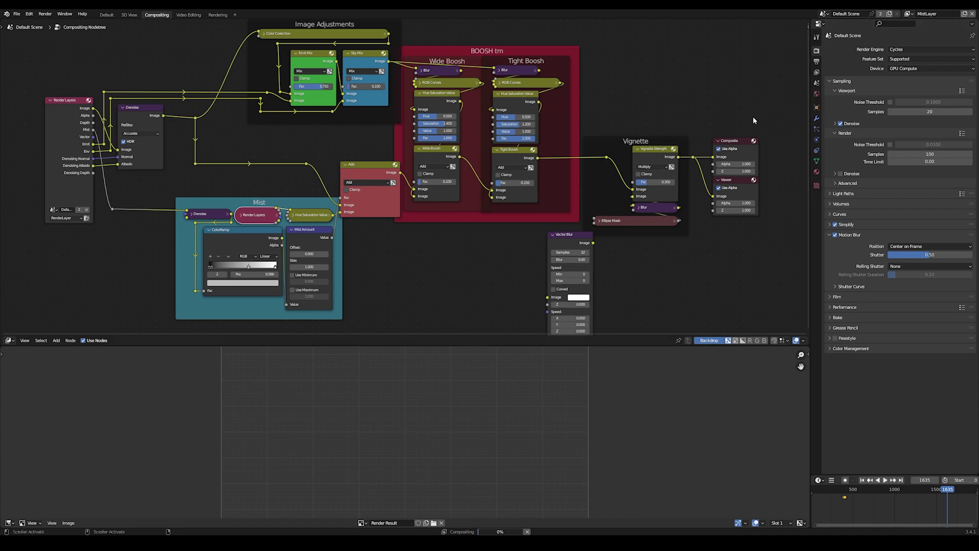
Examine the world's Mist Pass depth and falloff settings, and vary the viewport's clip end to gauge a suitable mist depth
{"action": "left_click", "coordinate": [816, 94]}
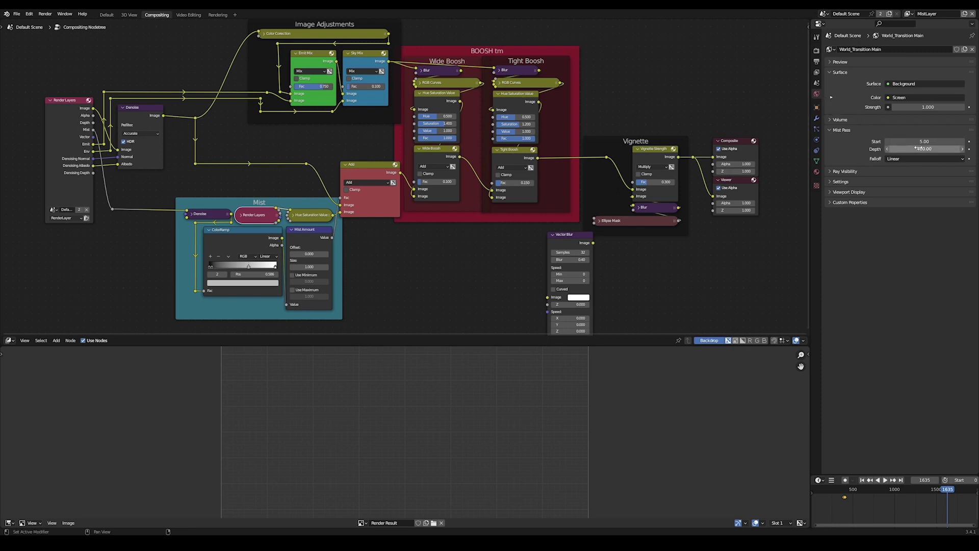
{"action": "left_click_drag", "start_coordinate": [917, 148], "coordinate": [921, 148]}
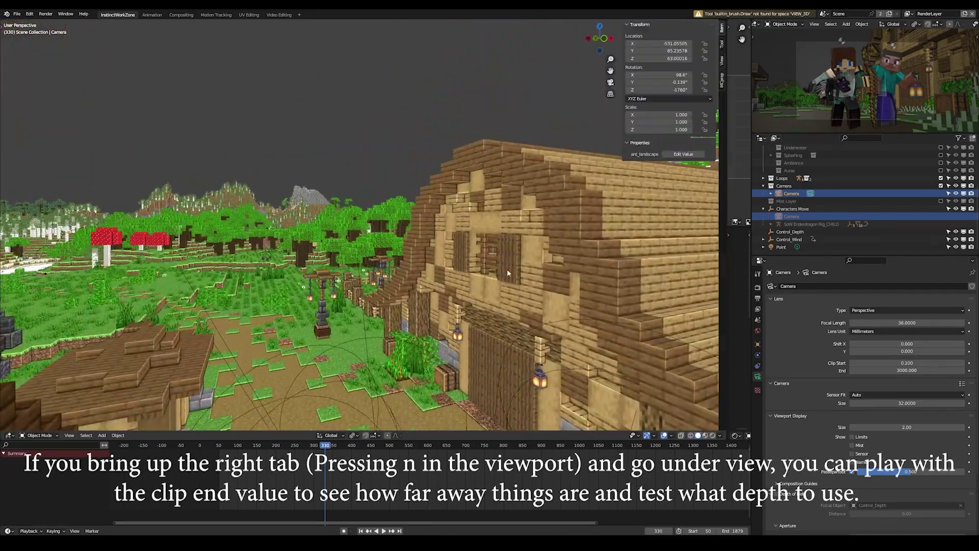
{"action": "left_click", "coordinate": [722, 61]}
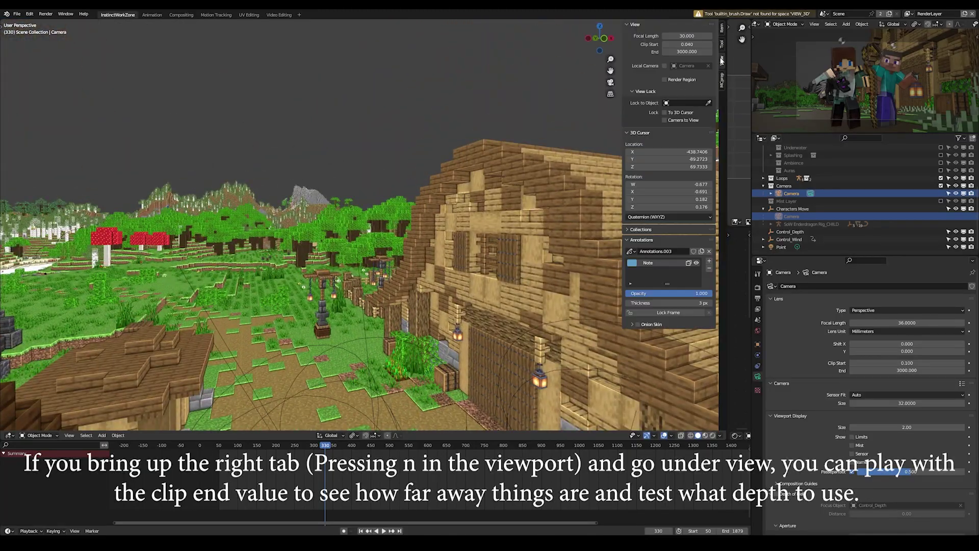
{"action": "left_click_drag", "start_coordinate": [669, 54], "coordinate": [643, 54]}
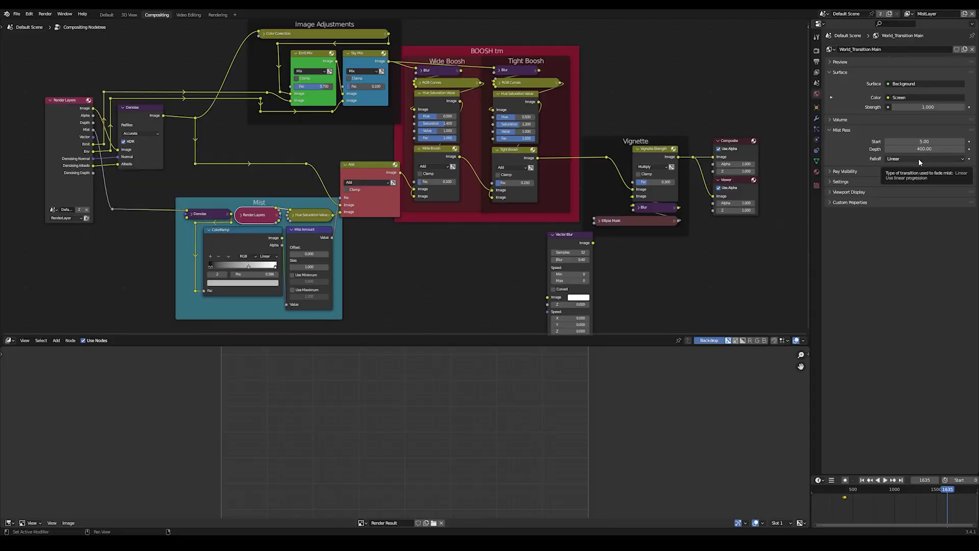
{"action": "left_click", "coordinate": [919, 158]}
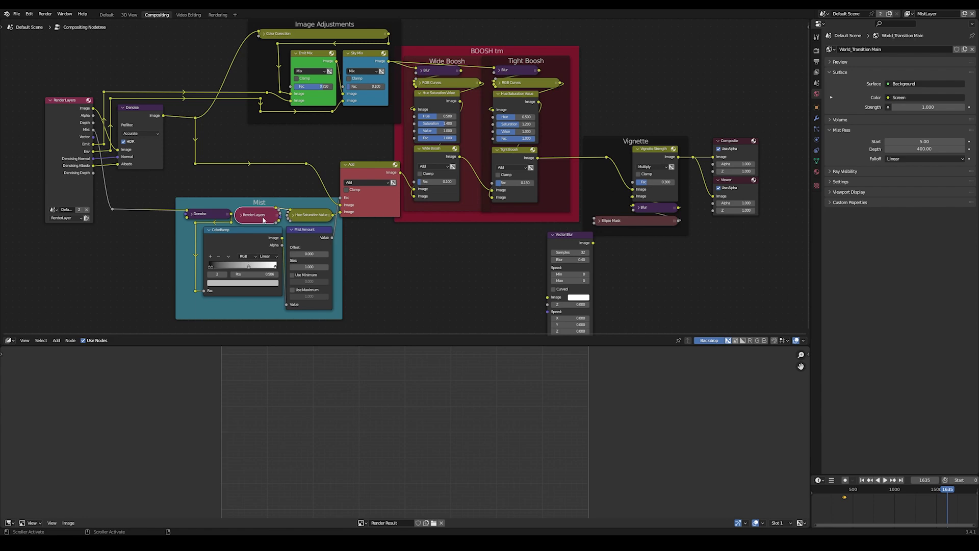
Move the mist ColorRamp's second dark stop to about 0.127 and shift its middle grey stop toward the dark end
{"action": "left_click", "coordinate": [219, 242]}
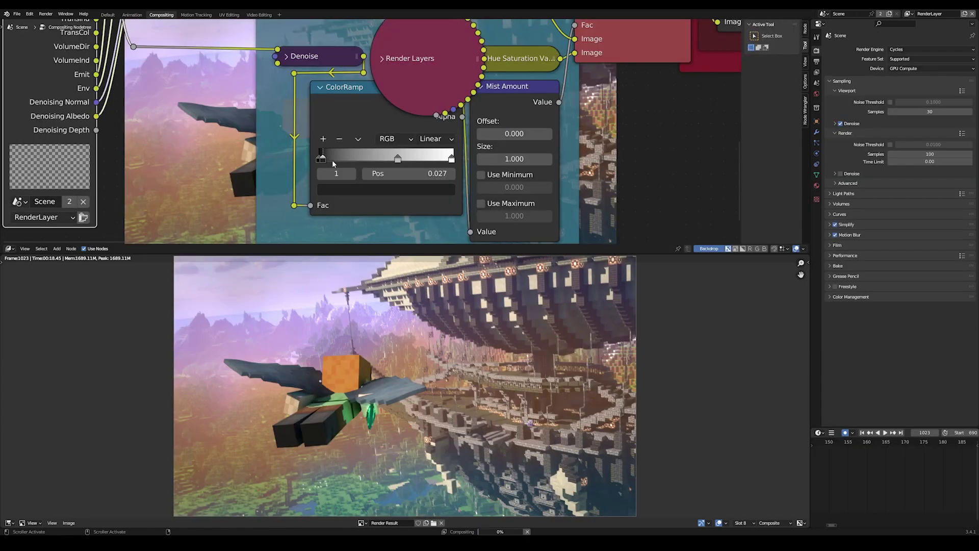
{"action": "left_click_drag", "start_coordinate": [323, 159], "coordinate": [341, 157]}
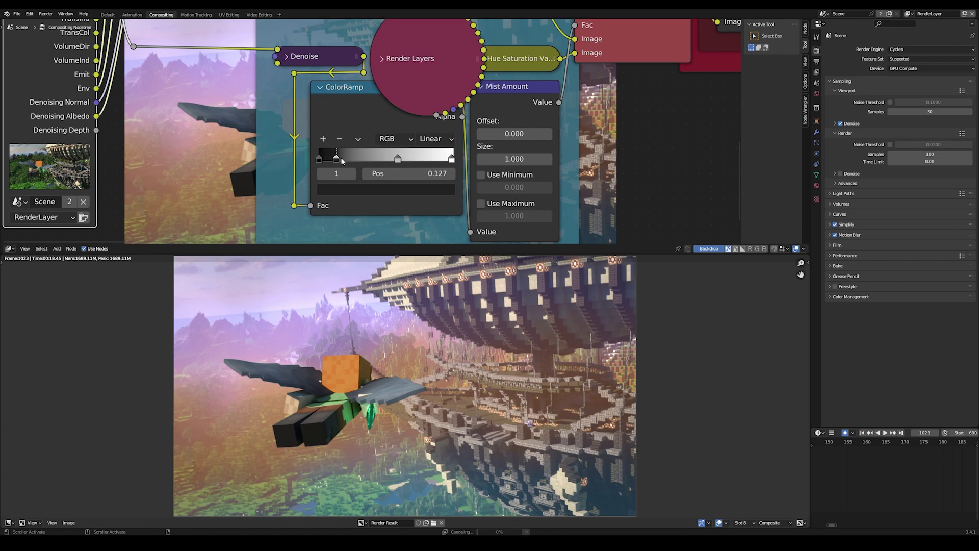
{"action": "left_click", "coordinate": [400, 160]}
{"action": "left_click_drag", "start_coordinate": [399, 160], "coordinate": [330, 160]}
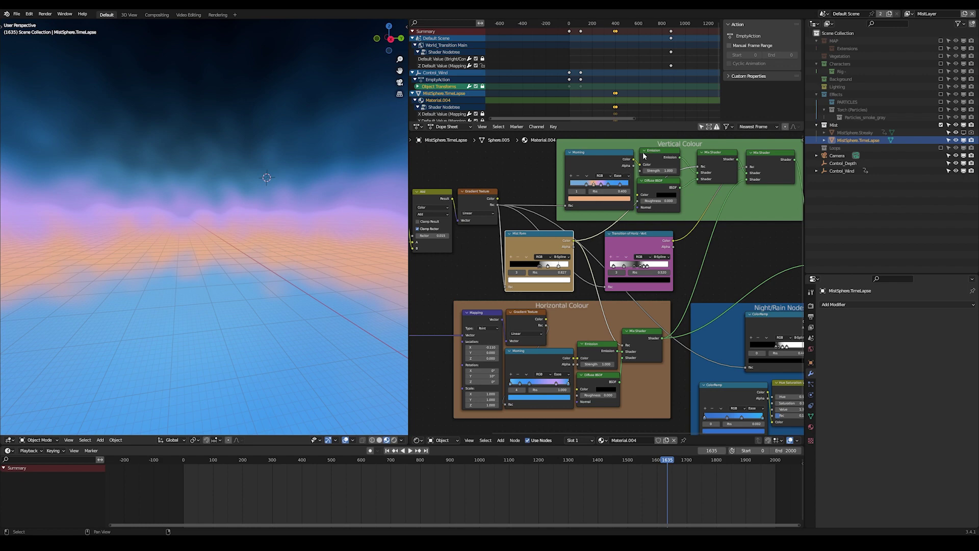
Switch the view layer to RenderLayer and expand the Light Paths section of the Cycles render settings
{"action": "left_click", "coordinate": [909, 14]}
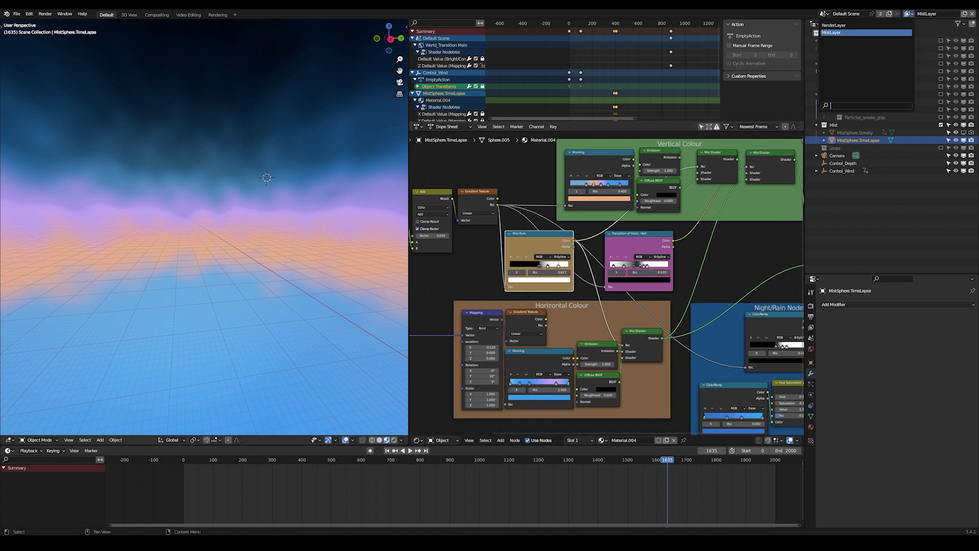
{"action": "left_click", "coordinate": [859, 24]}
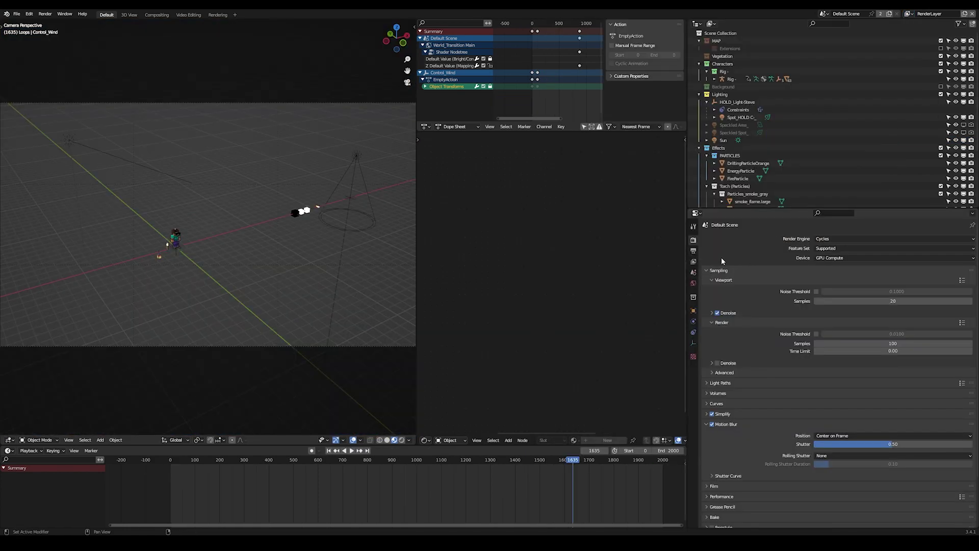
{"action": "scroll", "coordinate": [892, 297], "scroll_direction": "down", "scroll_amount": 3}
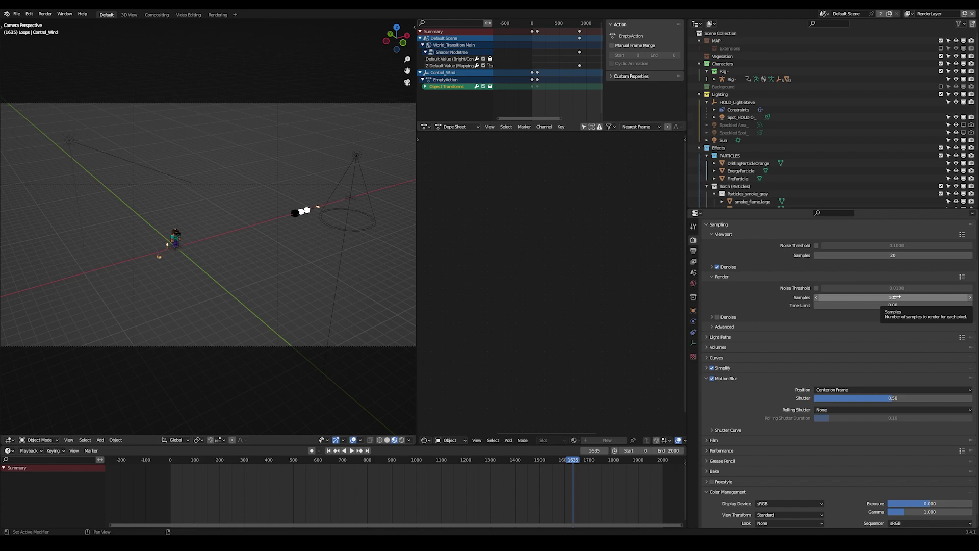
{"action": "scroll", "coordinate": [873, 262], "scroll_direction": "down", "scroll_amount": 3}
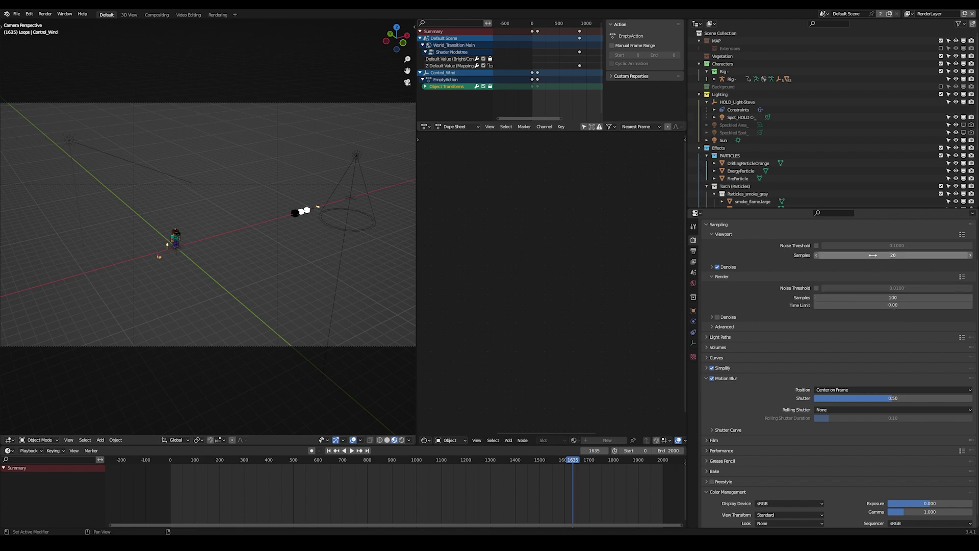
{"action": "left_click", "coordinate": [734, 292]}
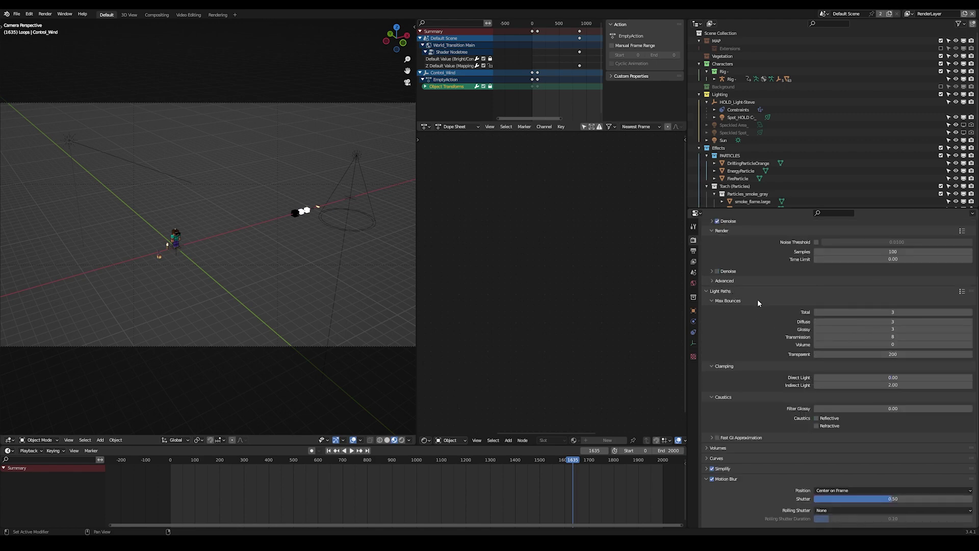
Increase the transparent max bounces in the village scene's Light Paths render settings
{"action": "left_click_drag", "start_coordinate": [867, 354], "coordinate": [900, 354]}
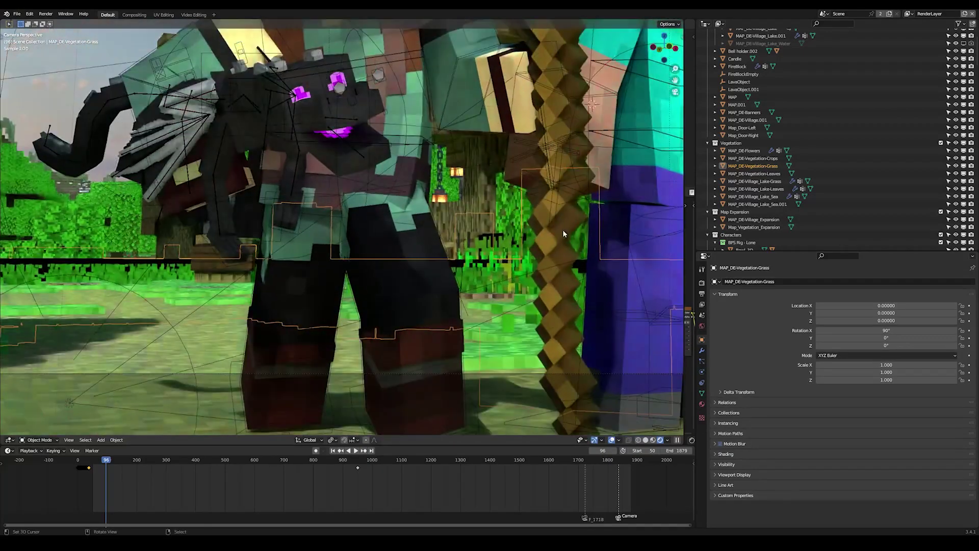
{"action": "left_click", "coordinate": [701, 282]}
{"action": "scroll", "coordinate": [767, 446], "scroll_direction": "down", "scroll_amount": 3}
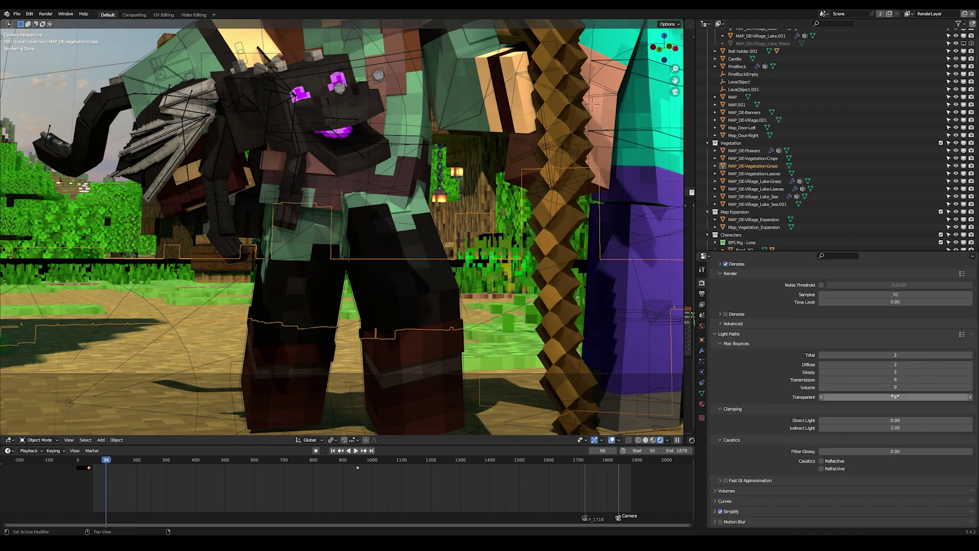
{"action": "left_click_drag", "start_coordinate": [895, 397], "coordinate": [918, 396]}
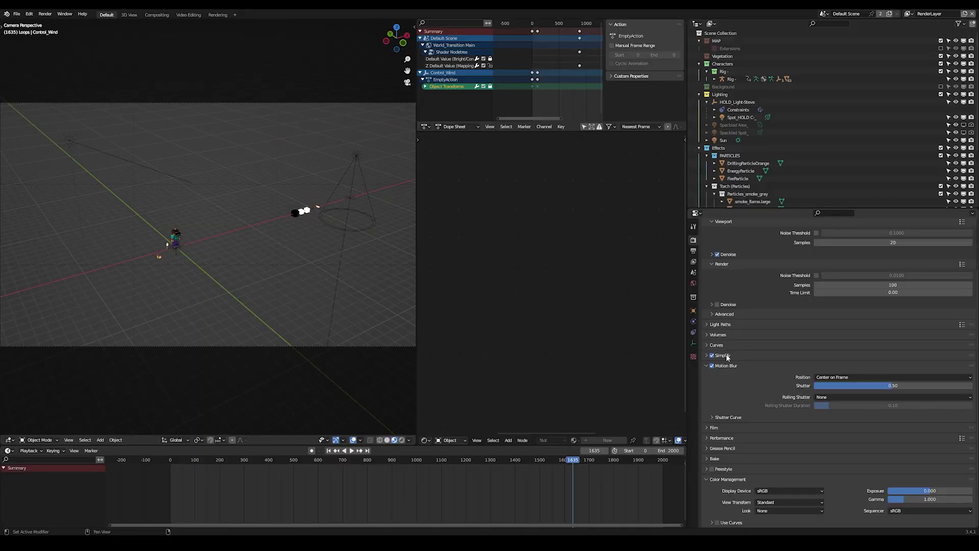
Review the viewport and render limits in the Simplify section of the default scene and collapse it again
{"action": "left_click", "coordinate": [727, 356]}
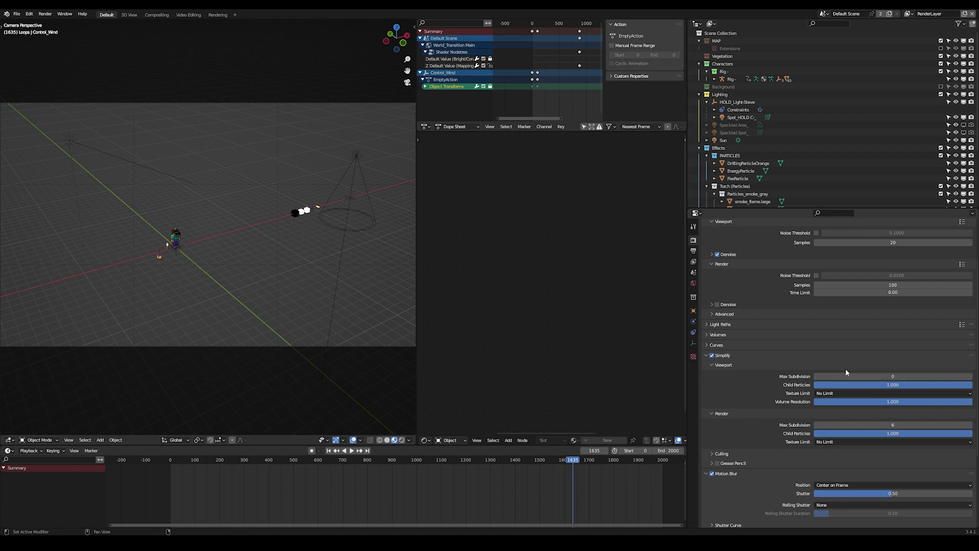
{"action": "left_click", "coordinate": [889, 356]}
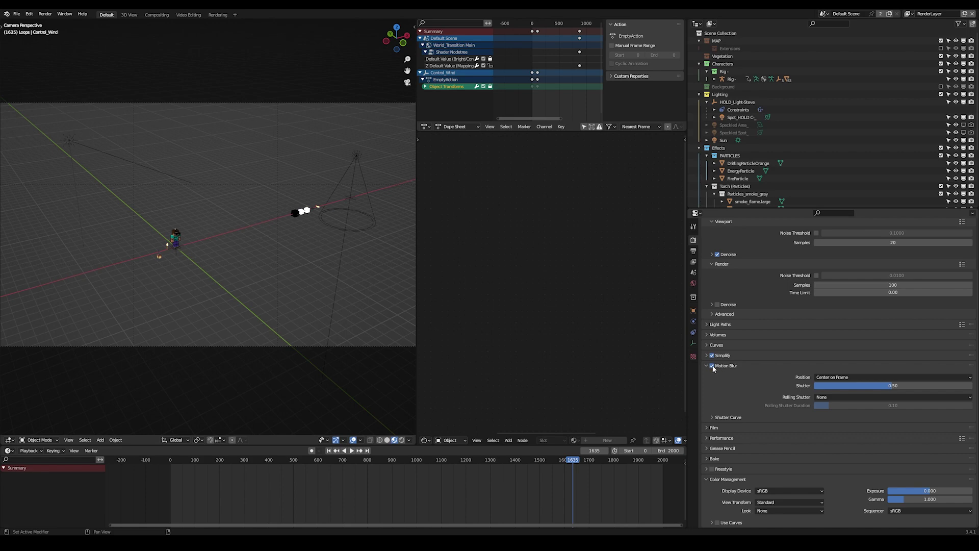
Turn off Motion Blur in the default scene's Cycles render settings and collapse its section
{"action": "left_click", "coordinate": [712, 366]}
{"action": "left_click", "coordinate": [724, 366]}
{"action": "scroll", "coordinate": [732, 366], "scroll_direction": "up", "scroll_amount": 3}
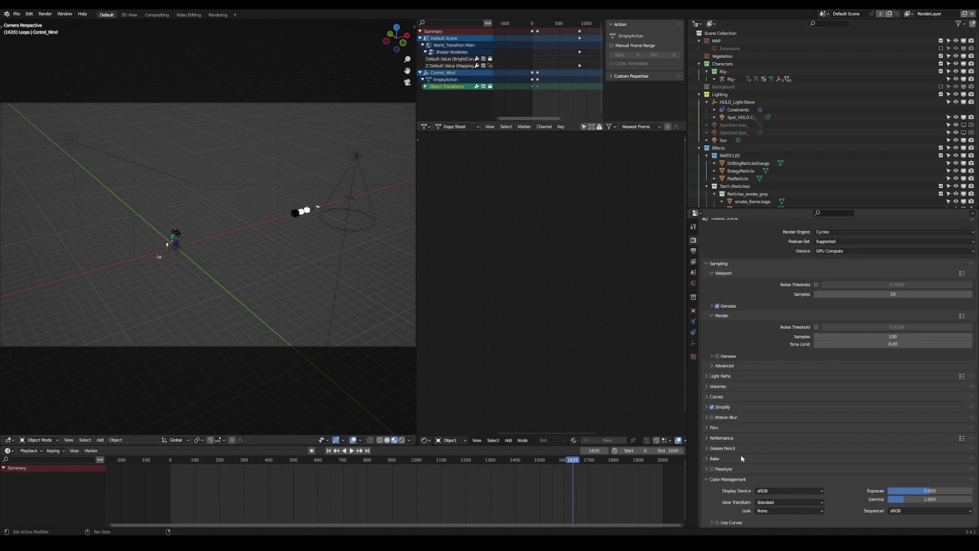
Review the default scene's colour management view transform and its resolution, frame rate and output settings
{"action": "left_click", "coordinate": [767, 504]}
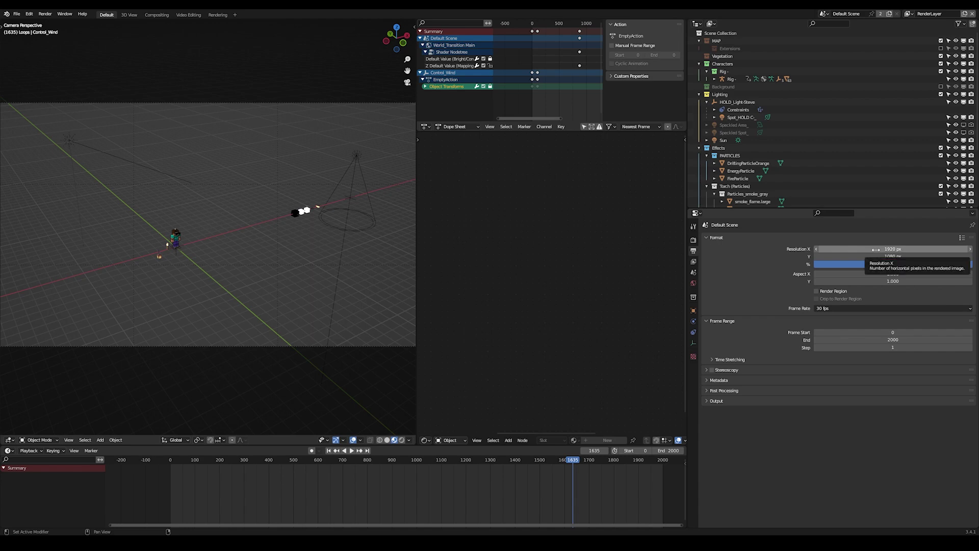
{"action": "left_click", "coordinate": [836, 400]}
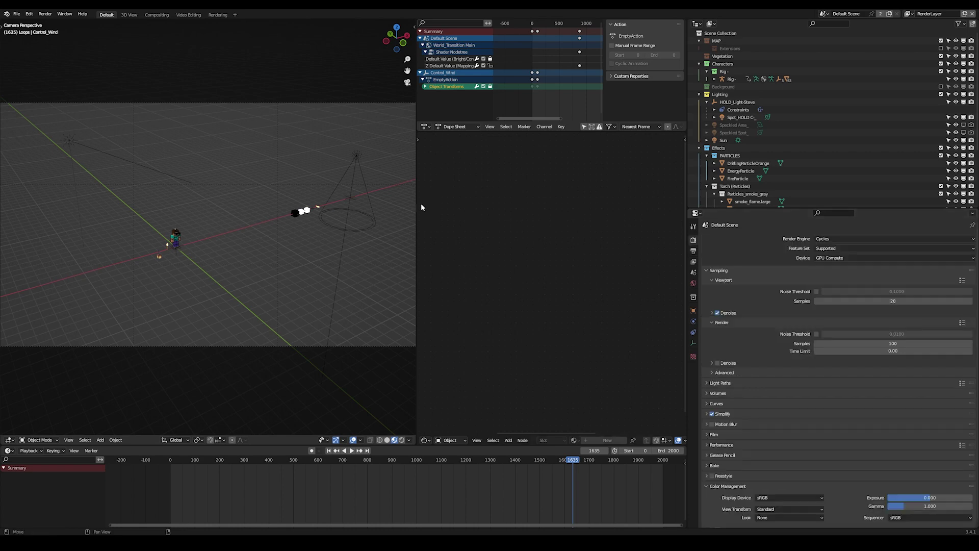
Set the render tile size to 128 in the Performance memory settings and collapse the section
{"action": "scroll", "coordinate": [797, 386], "scroll_direction": "down", "scroll_amount": 1}
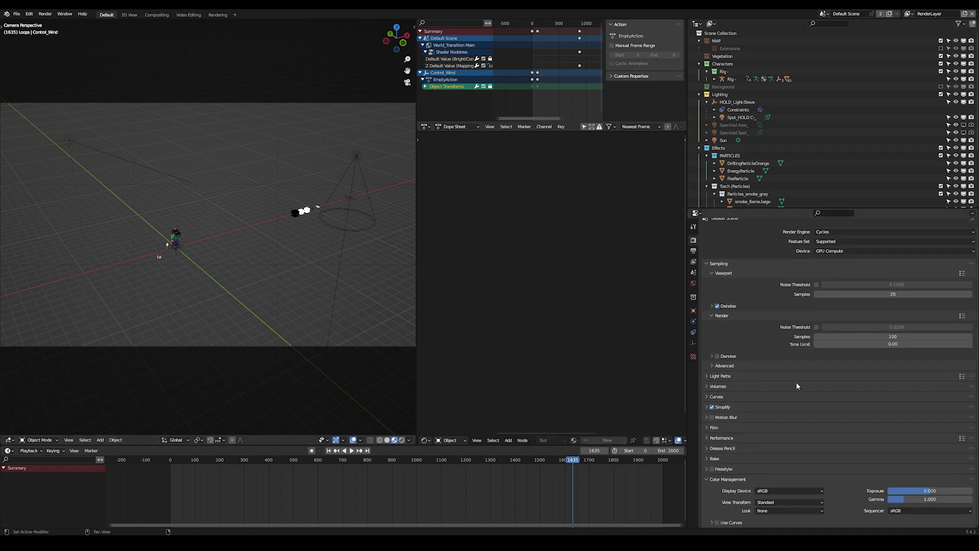
{"action": "left_click", "coordinate": [734, 440]}
{"action": "scroll", "coordinate": [748, 418], "scroll_direction": "down", "scroll_amount": 5}
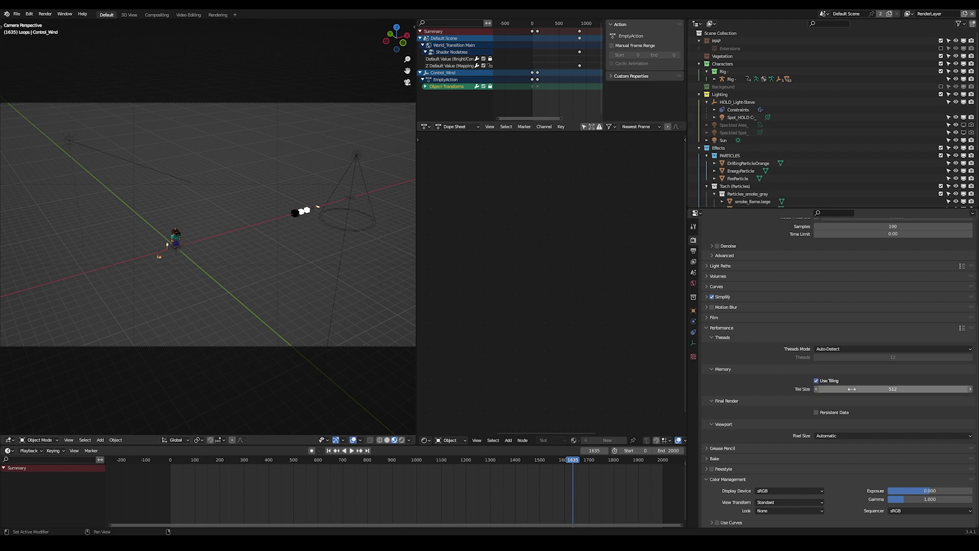
{"action": "left_click", "coordinate": [852, 389]}
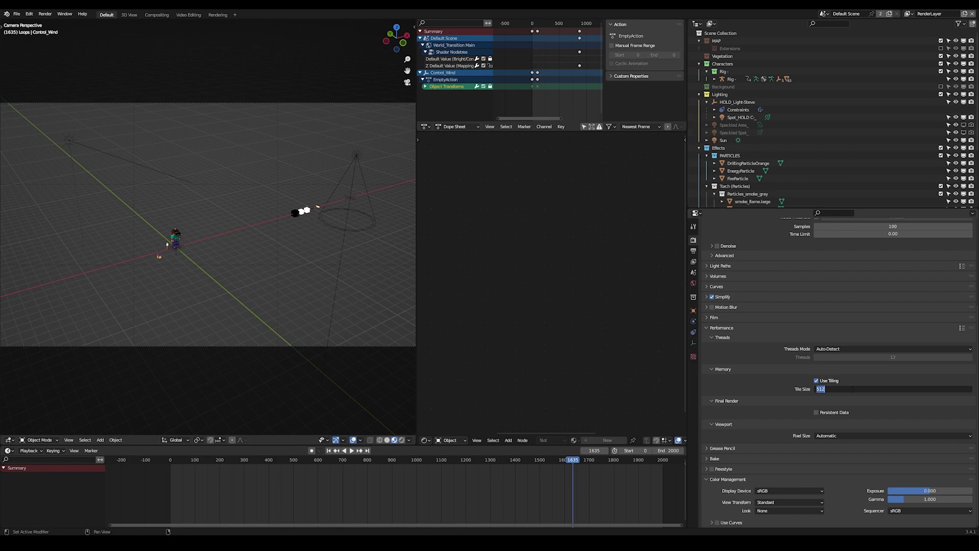
{"action": "type", "text": "64"}
{"action": "key", "text": "BackSpace"}
{"action": "key", "text": "BackSpace"}
{"action": "type", "text": "128"}
{"action": "key", "text": "Return"}
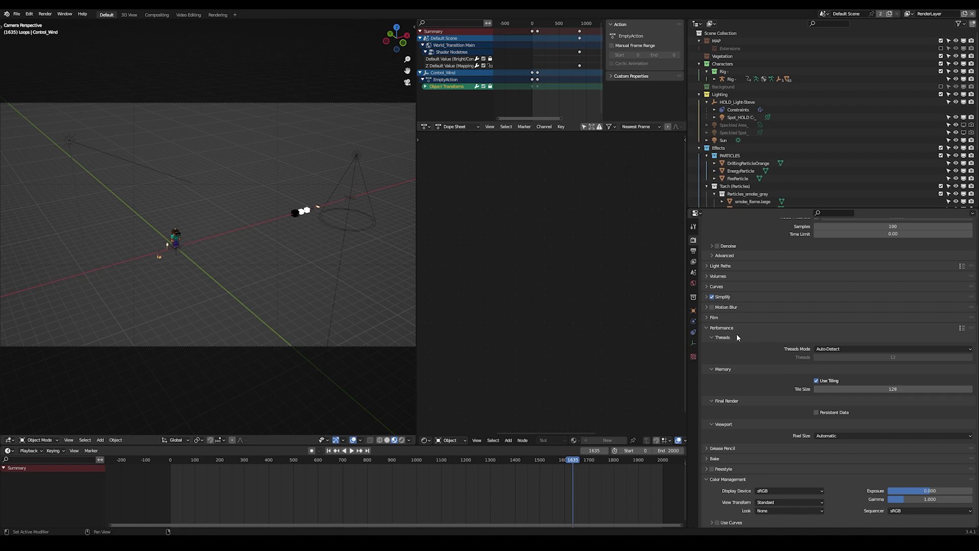
{"action": "left_click", "coordinate": [730, 329]}
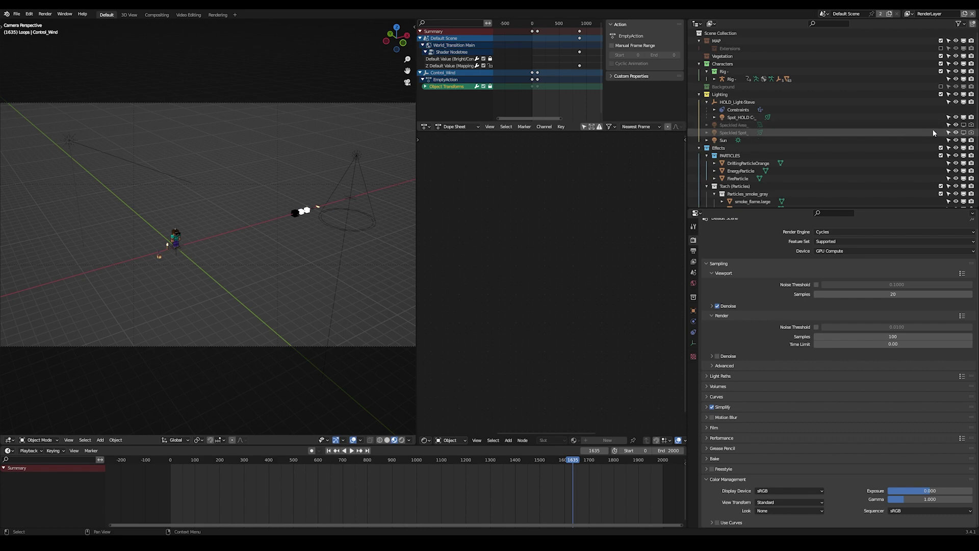
Try enabling the Speckled Area light in the viewport and renders, disable it again, and review the Outliner's restriction toggles
{"action": "left_click", "coordinate": [964, 125]}
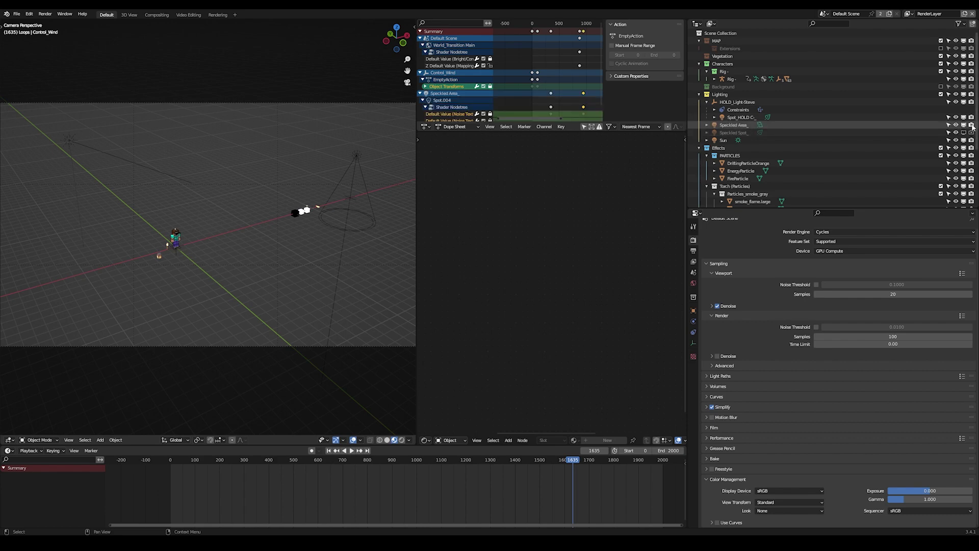
{"action": "left_click", "coordinate": [964, 126]}
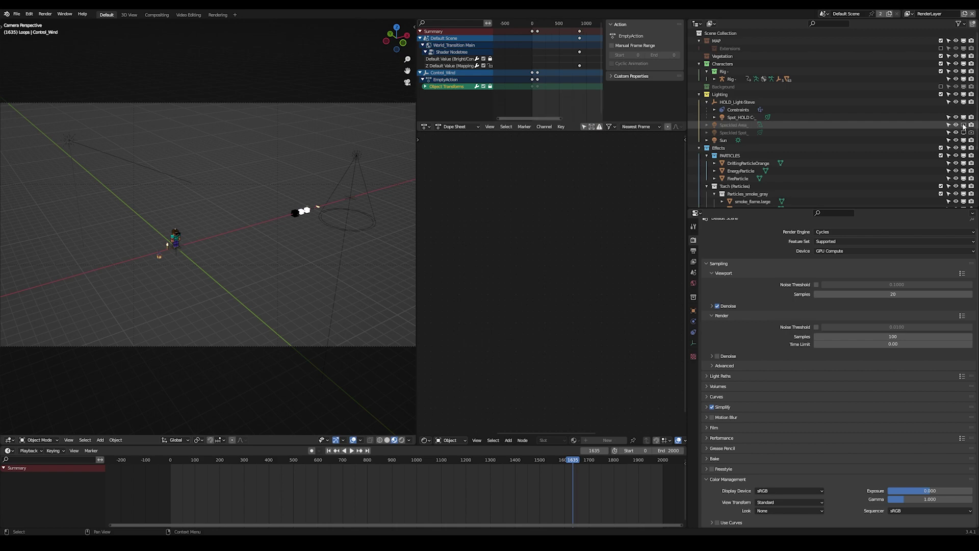
{"action": "left_click", "coordinate": [959, 24]}
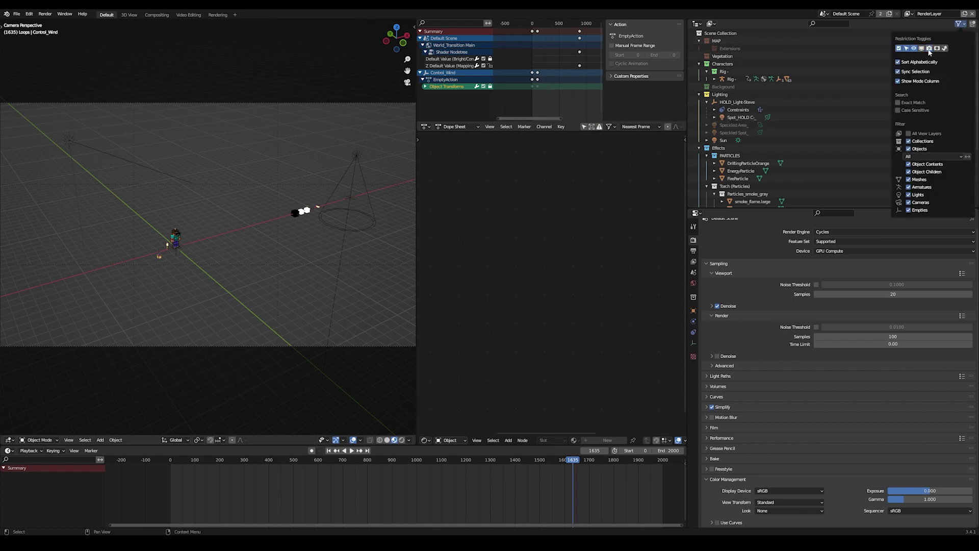
{"action": "left_click", "coordinate": [960, 24]}
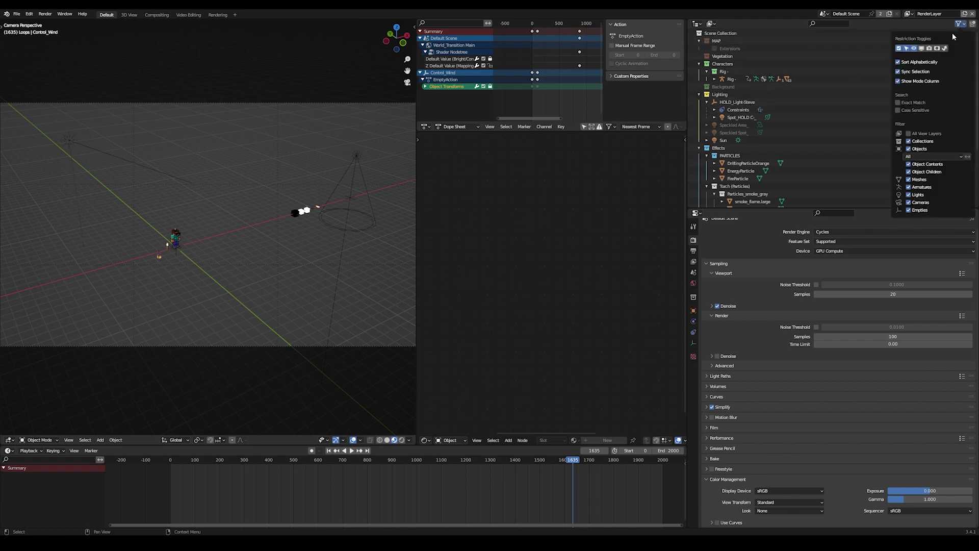
{"action": "left_click", "coordinate": [929, 49]}
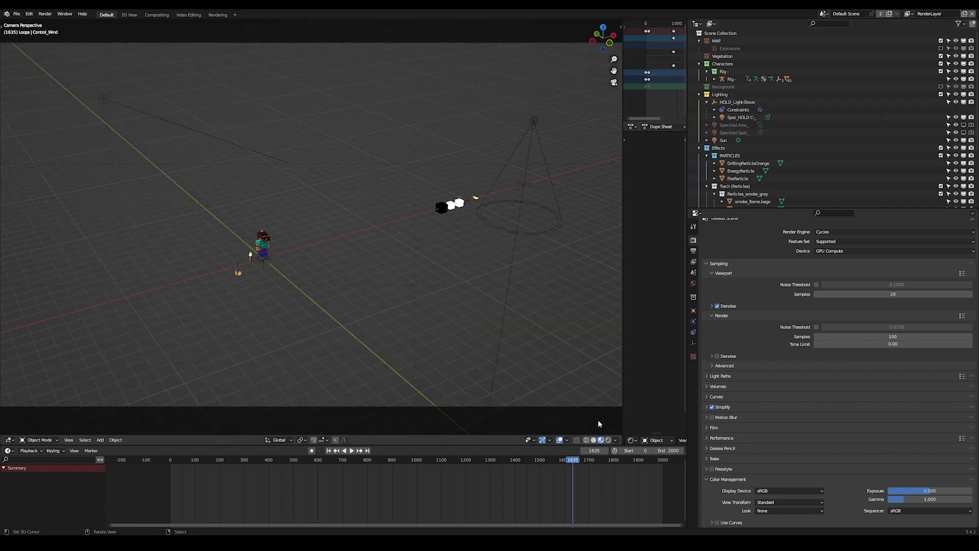
Switch the 3D viewport to Solid shading and fly in close to the Steve character
{"action": "left_click", "coordinate": [593, 440]}
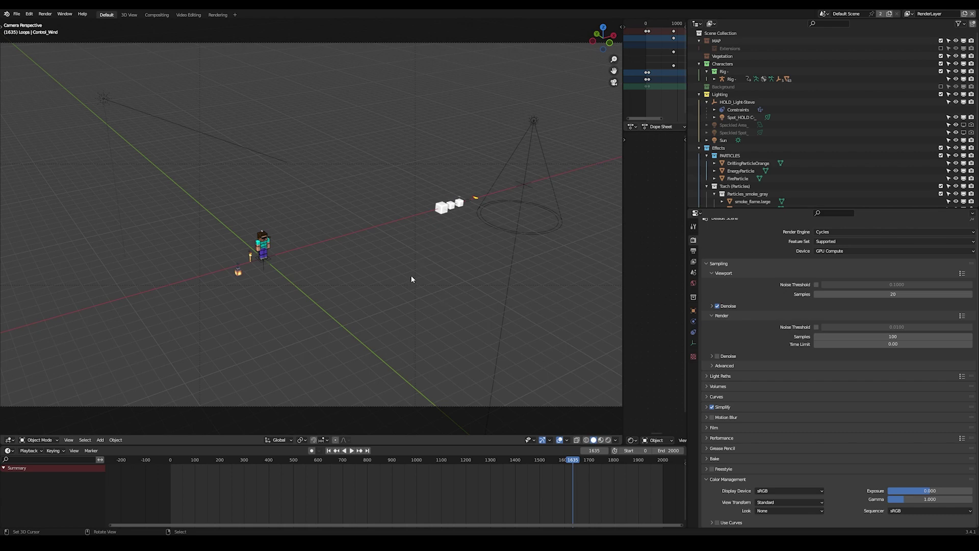
{"action": "key", "text": "shift+grave"}
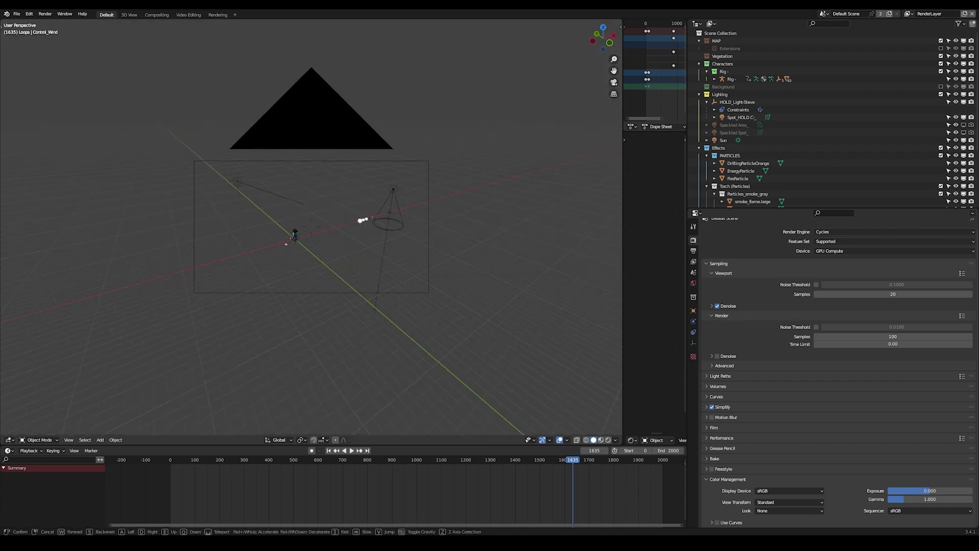
{"action": "key", "text": "w"}
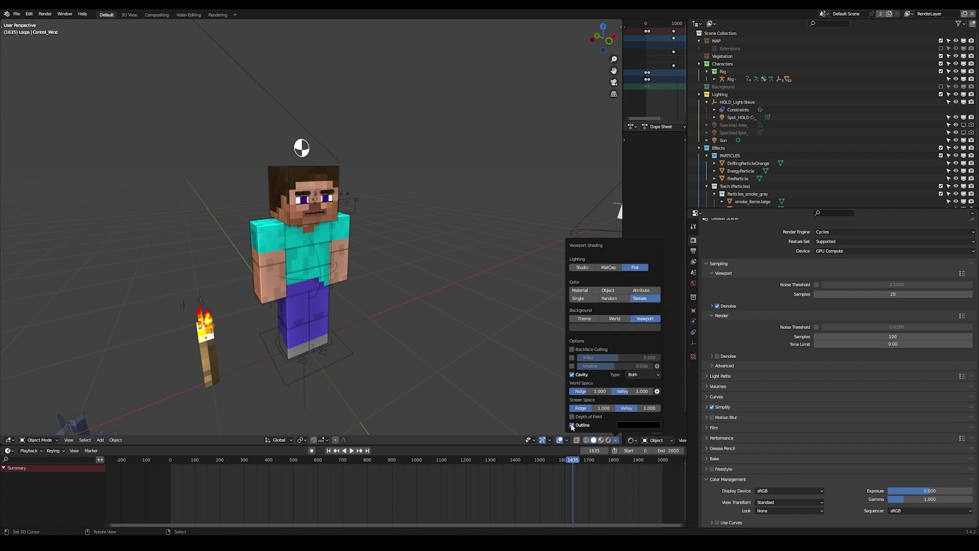
Try MatCap lighting with Cavity turned off on the character, restore Flat lighting and return to the camera view
{"action": "left_click", "coordinate": [609, 267]}
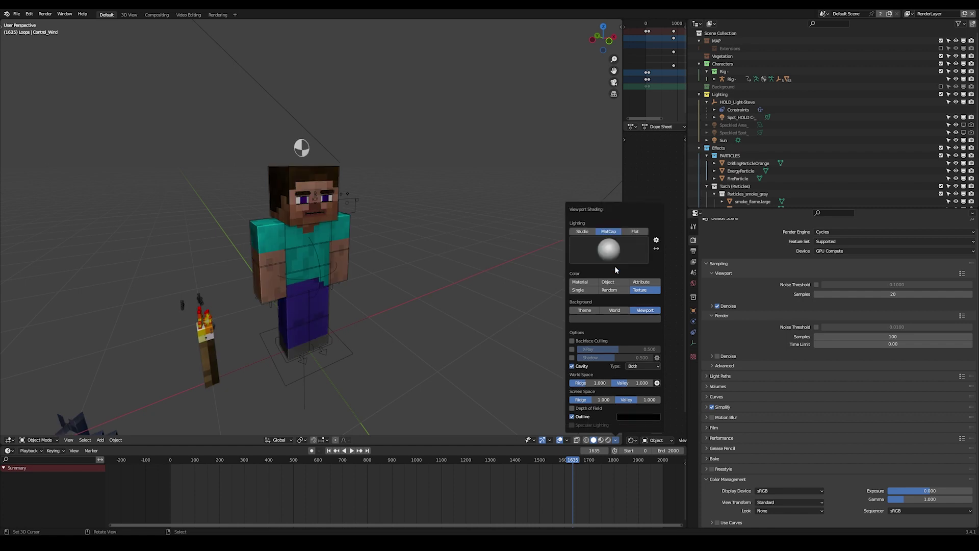
{"action": "left_click", "coordinate": [571, 368]}
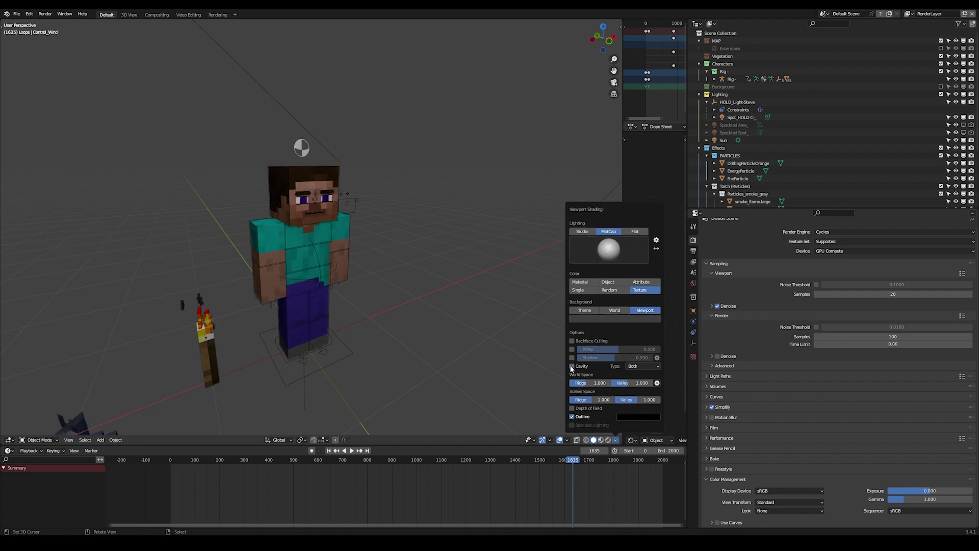
{"action": "left_click", "coordinate": [572, 383]}
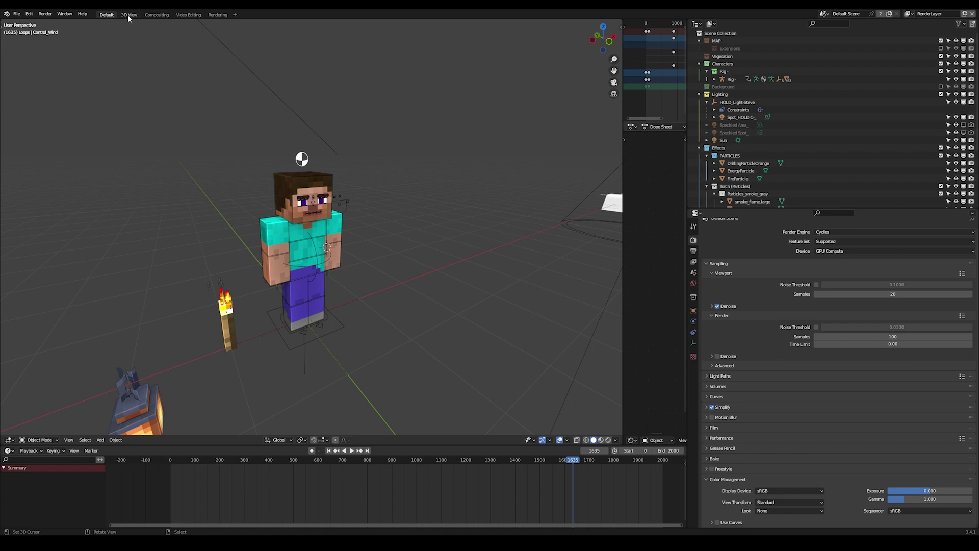
{"action": "key", "text": "KP_0"}
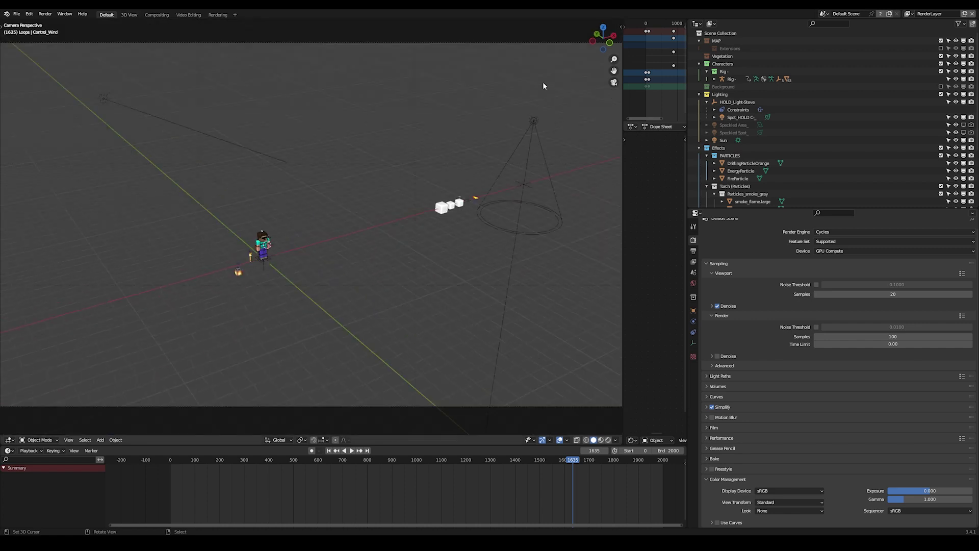
Review the 3D View, Compositing, Video Editing and Rendering workspaces and the options for adding one, and return to the Default workspace
{"action": "left_click", "coordinate": [131, 14]}
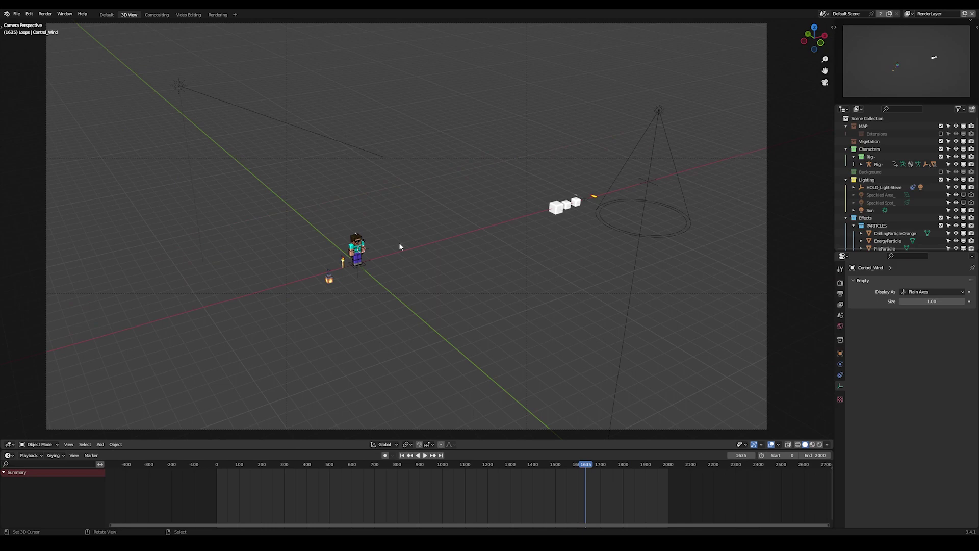
{"action": "left_click", "coordinate": [156, 15]}
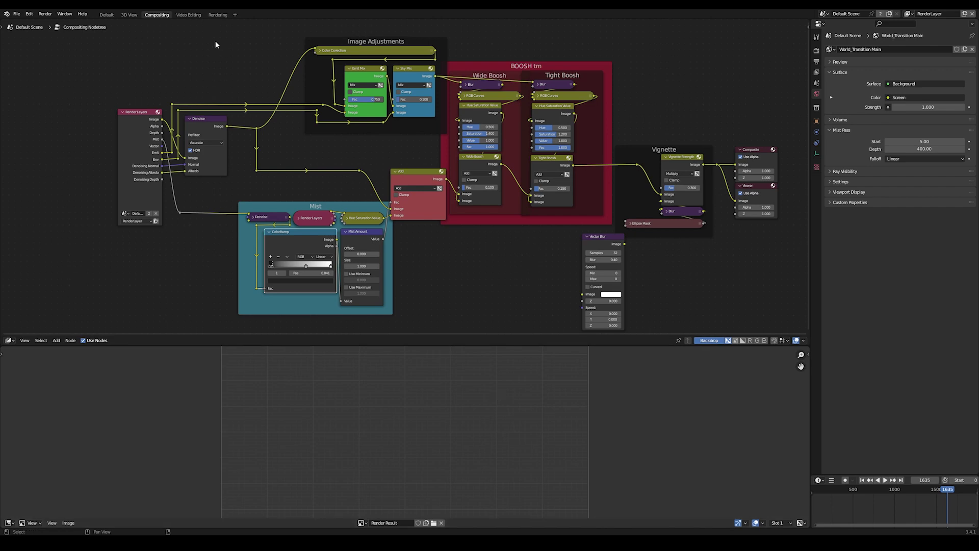
{"action": "left_click", "coordinate": [187, 15]}
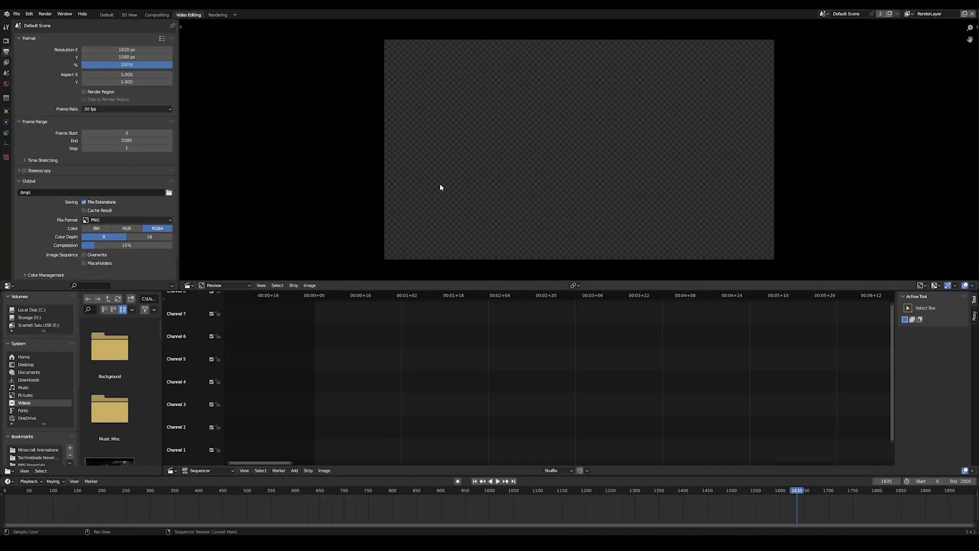
{"action": "left_click", "coordinate": [218, 15]}
{"action": "scroll", "coordinate": [462, 305], "scroll_direction": "up", "scroll_amount": 4}
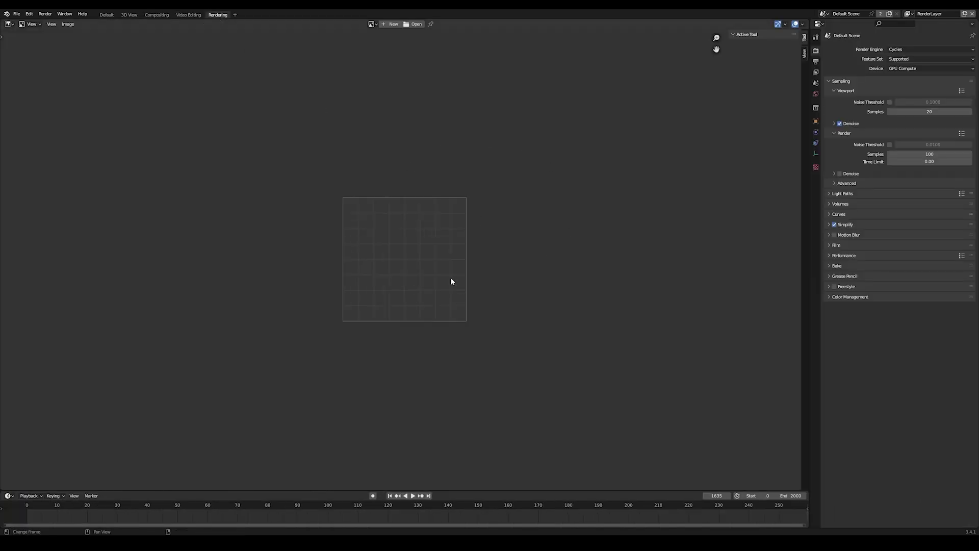
{"action": "left_click", "coordinate": [235, 15]}
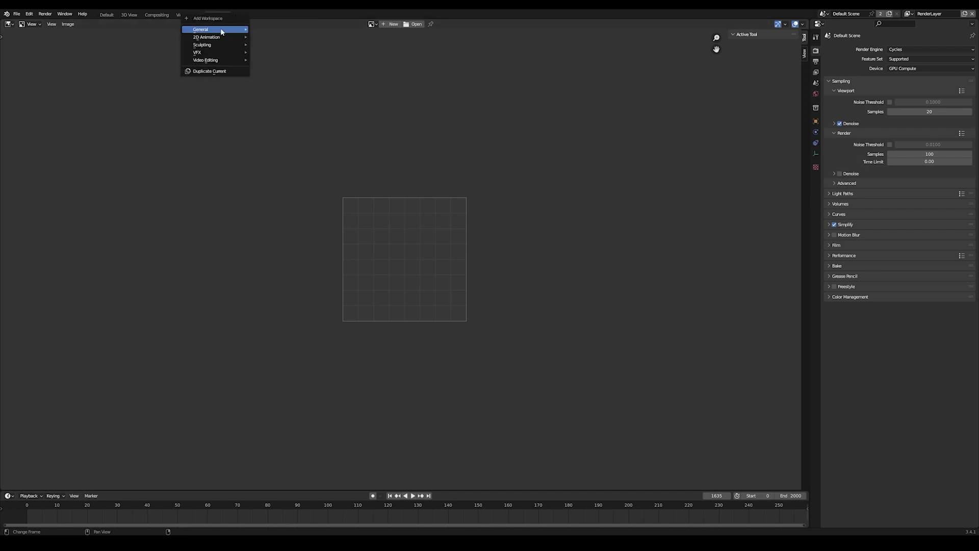
{"action": "left_click", "coordinate": [104, 14]}
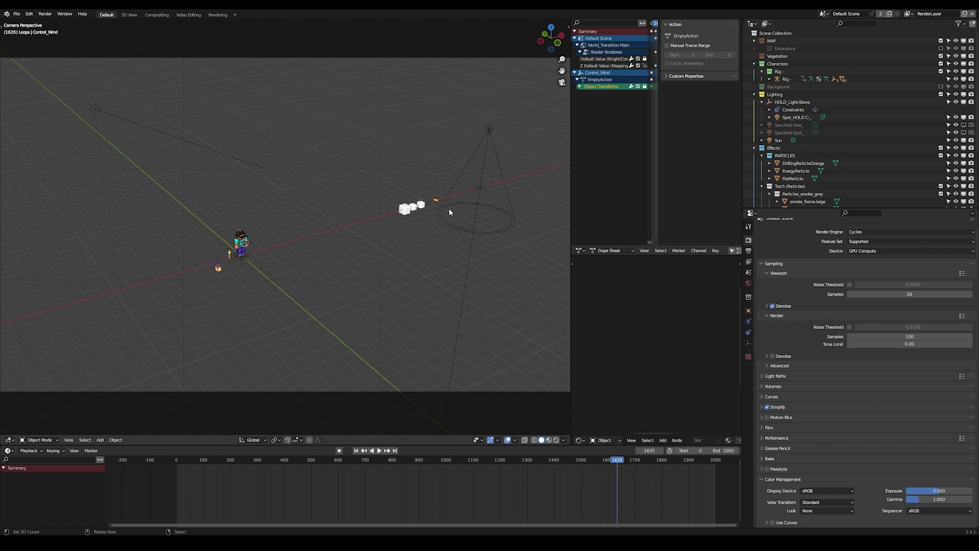
{"action": "scroll", "coordinate": [444, 208], "scroll_direction": "up", "scroll_amount": 1}
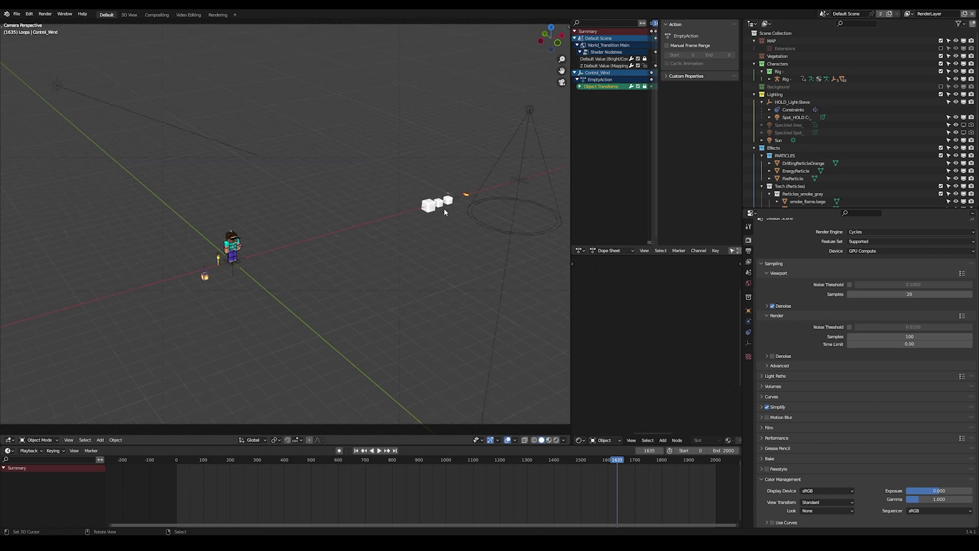
{"action": "scroll", "coordinate": [466, 195], "scroll_direction": "down", "scroll_amount": 1}
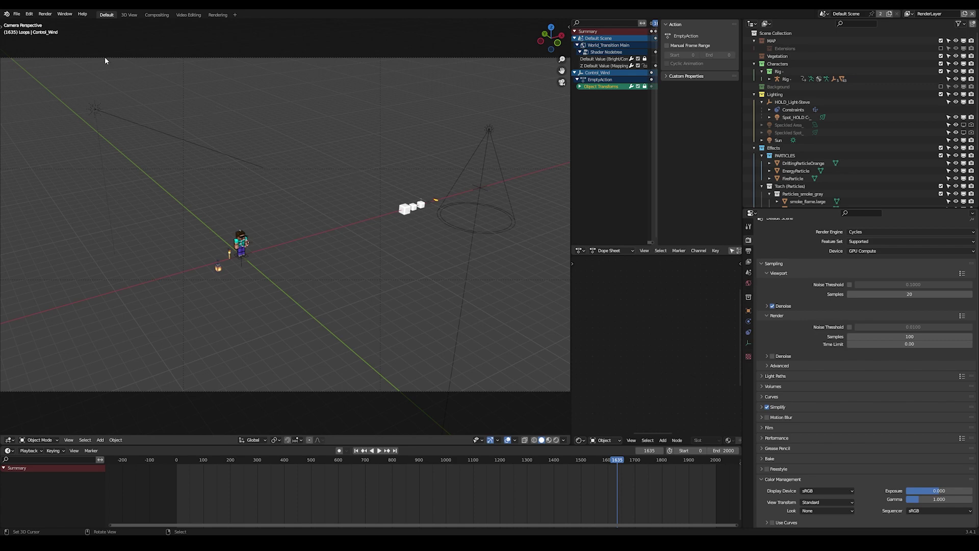
Examine the startup file defaults and the new-file templates, and look over the scene's collections in the Outliner
{"action": "left_click", "coordinate": [19, 15]}
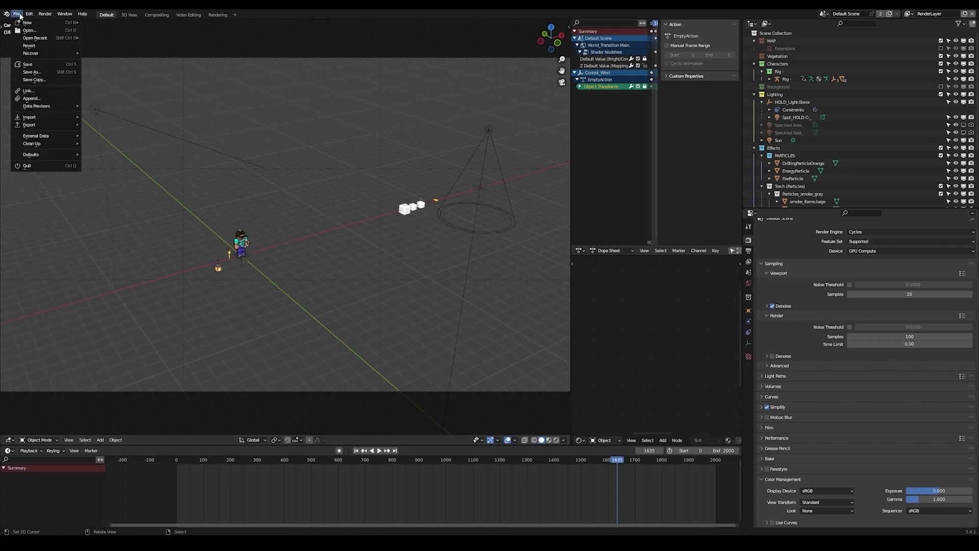
{"action": "mouse_move", "coordinate": [52, 159]}
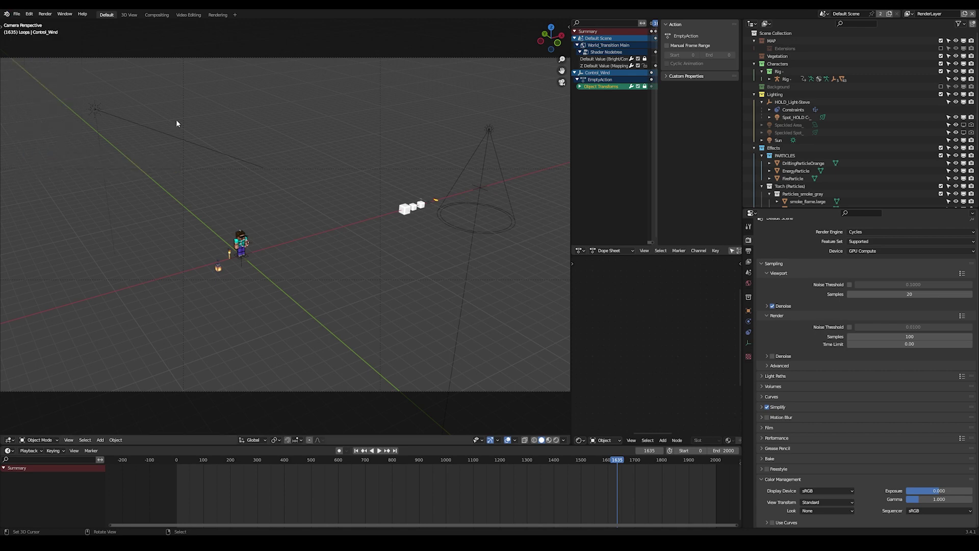
{"action": "left_click", "coordinate": [17, 14]}
{"action": "mouse_move", "coordinate": [79, 23]}
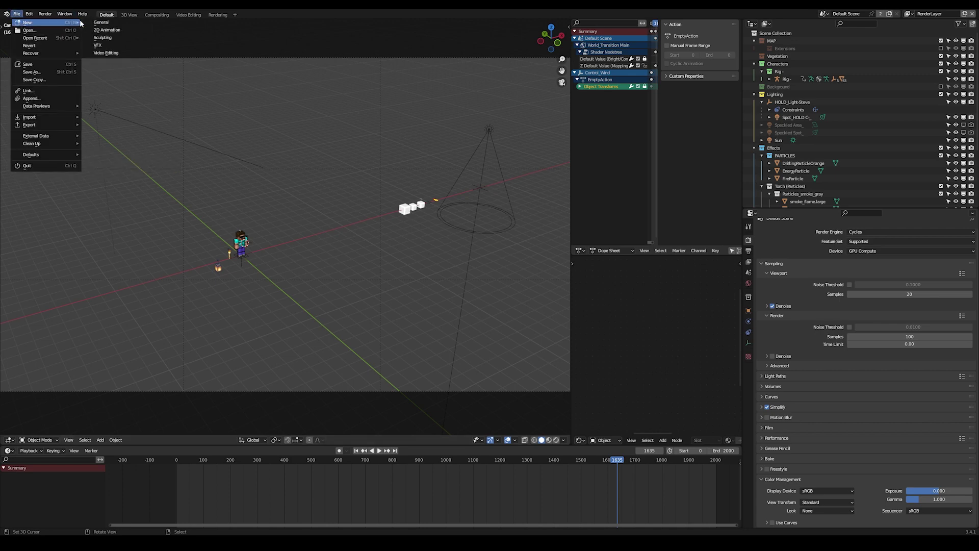
{"action": "left_click", "coordinate": [433, 215]}
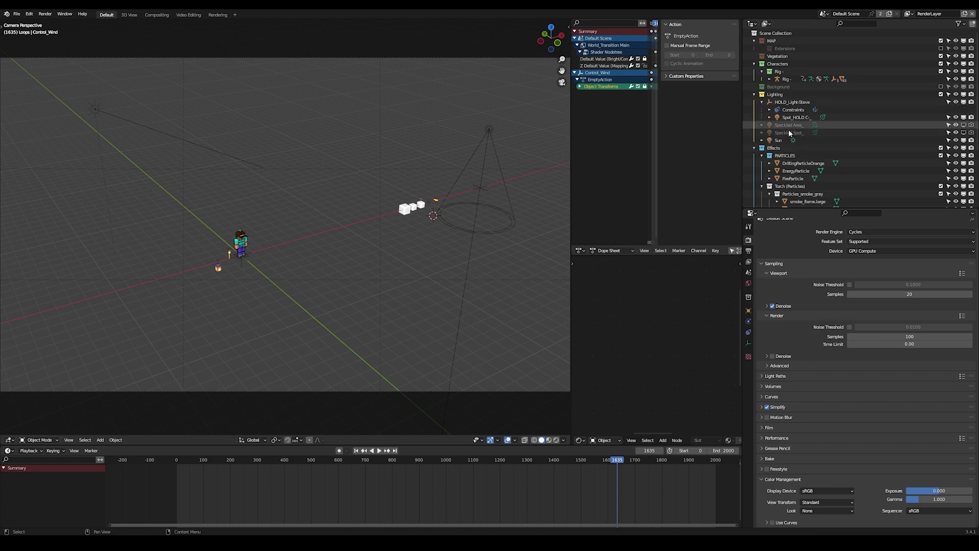
{"action": "scroll", "coordinate": [796, 130], "scroll_direction": "down", "scroll_amount": 5}
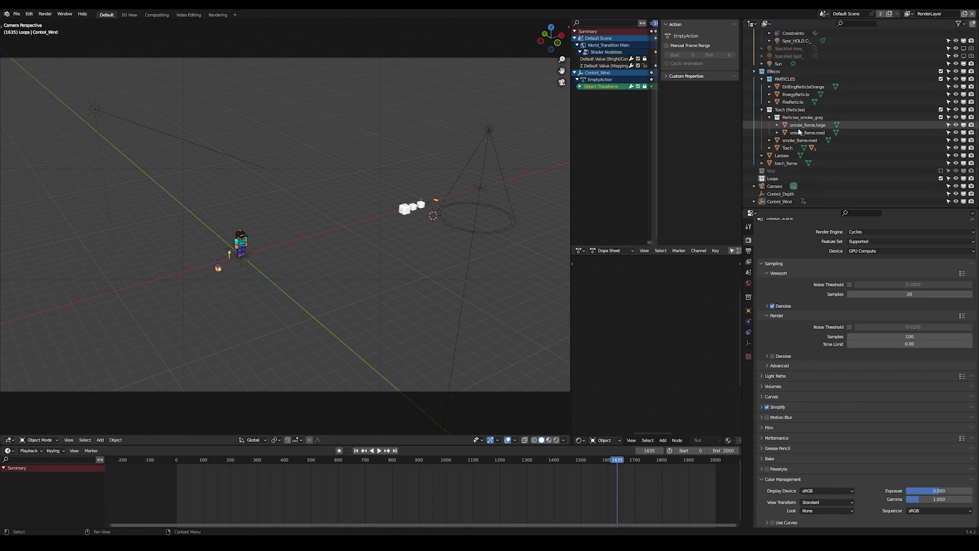
{"action": "scroll", "coordinate": [816, 147], "scroll_direction": "up", "scroll_amount": 5}
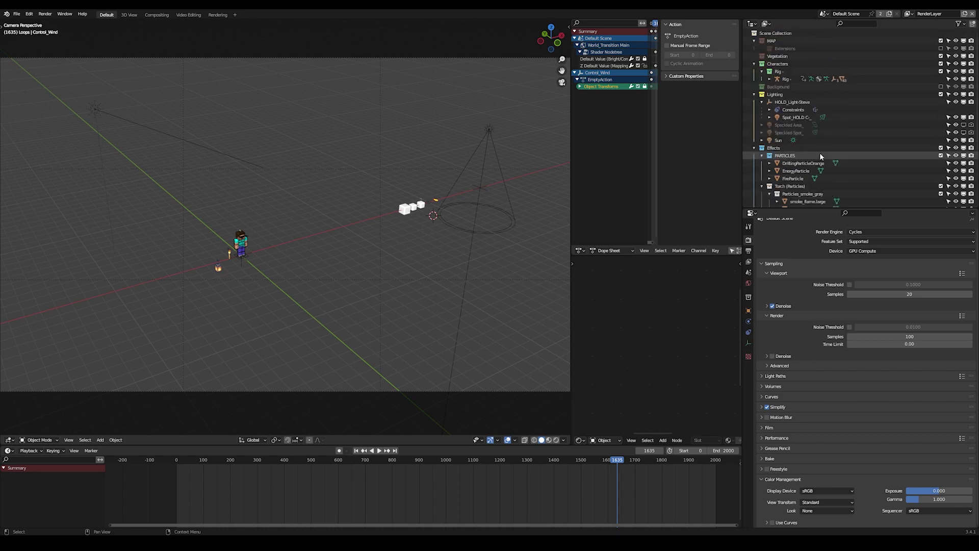